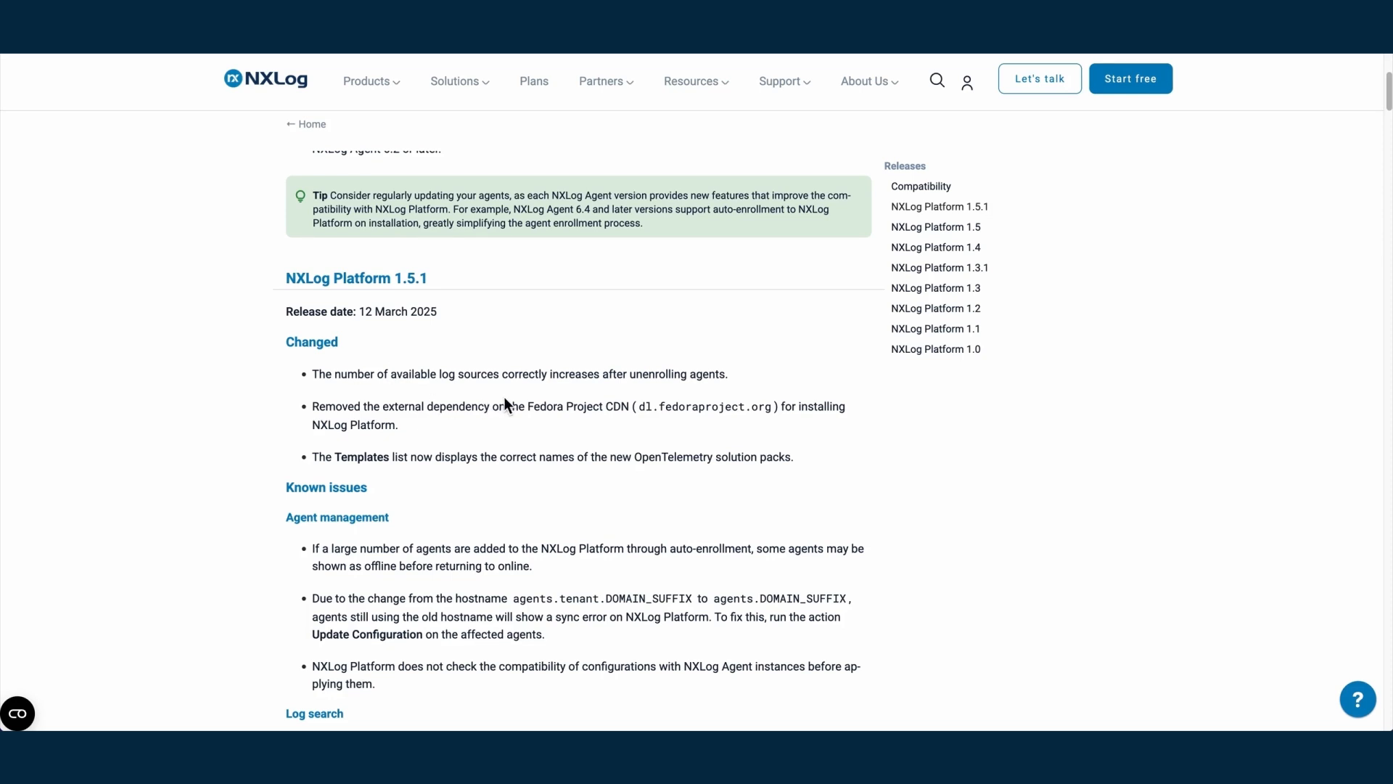
Scroll through the NXLog 1.5.1 and 1.5 release notes
scroll(439, 361, down, 1)
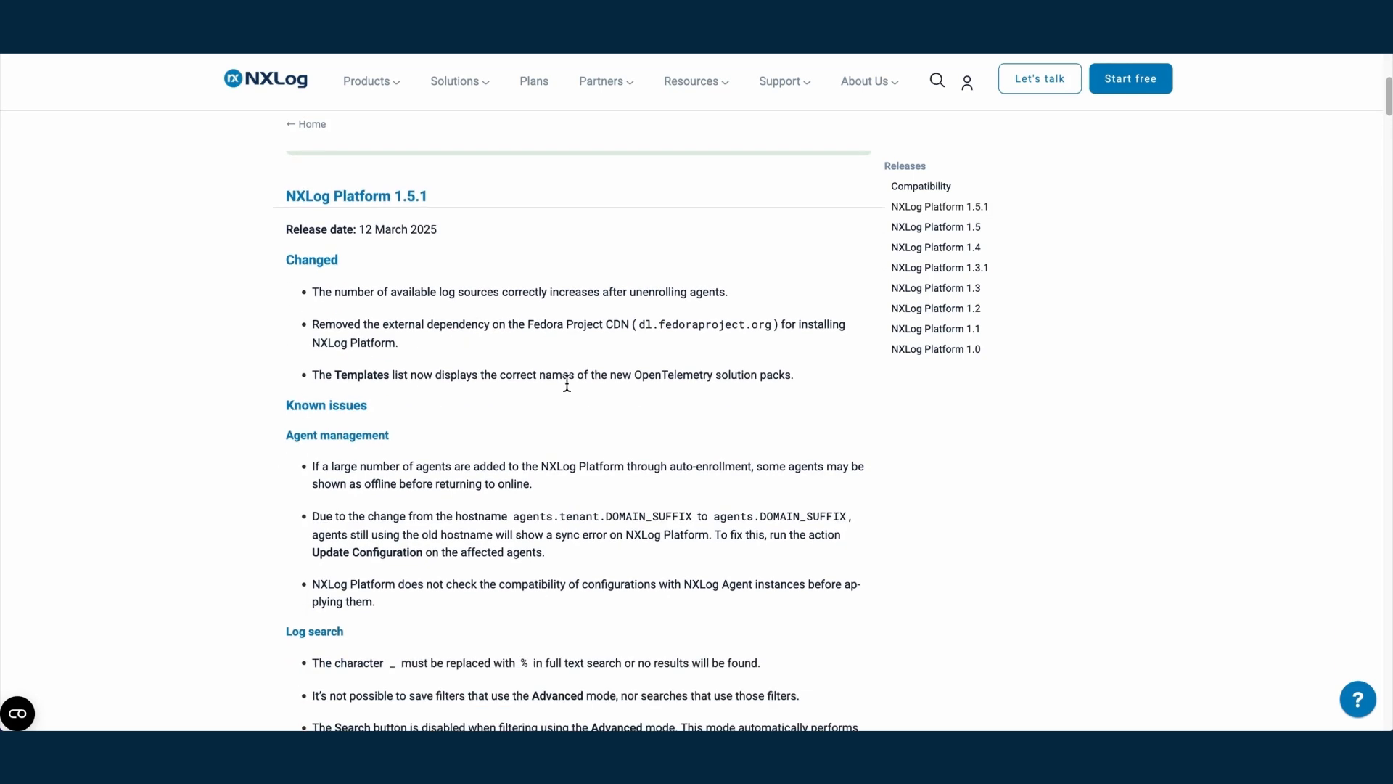
scroll(566, 382, down, 4)
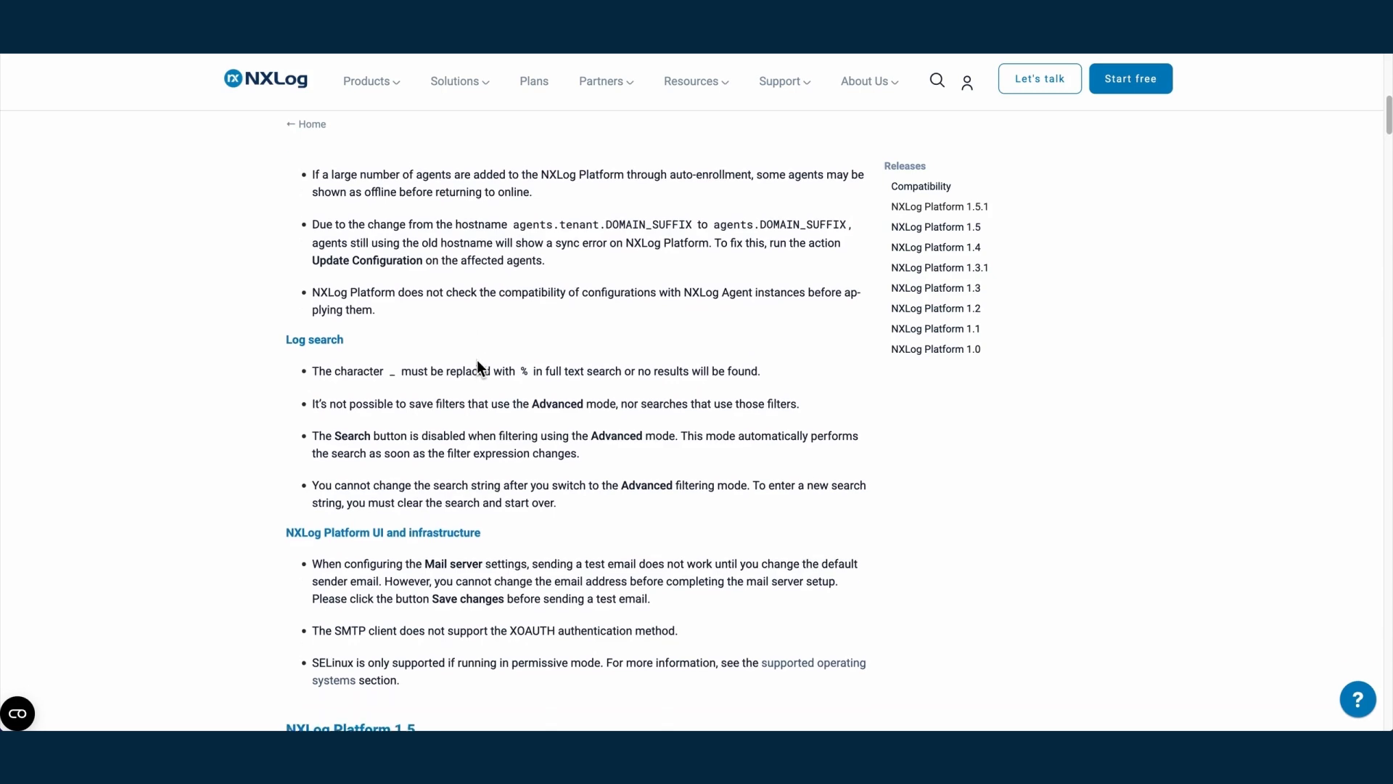
scroll(406, 390, down, 4)
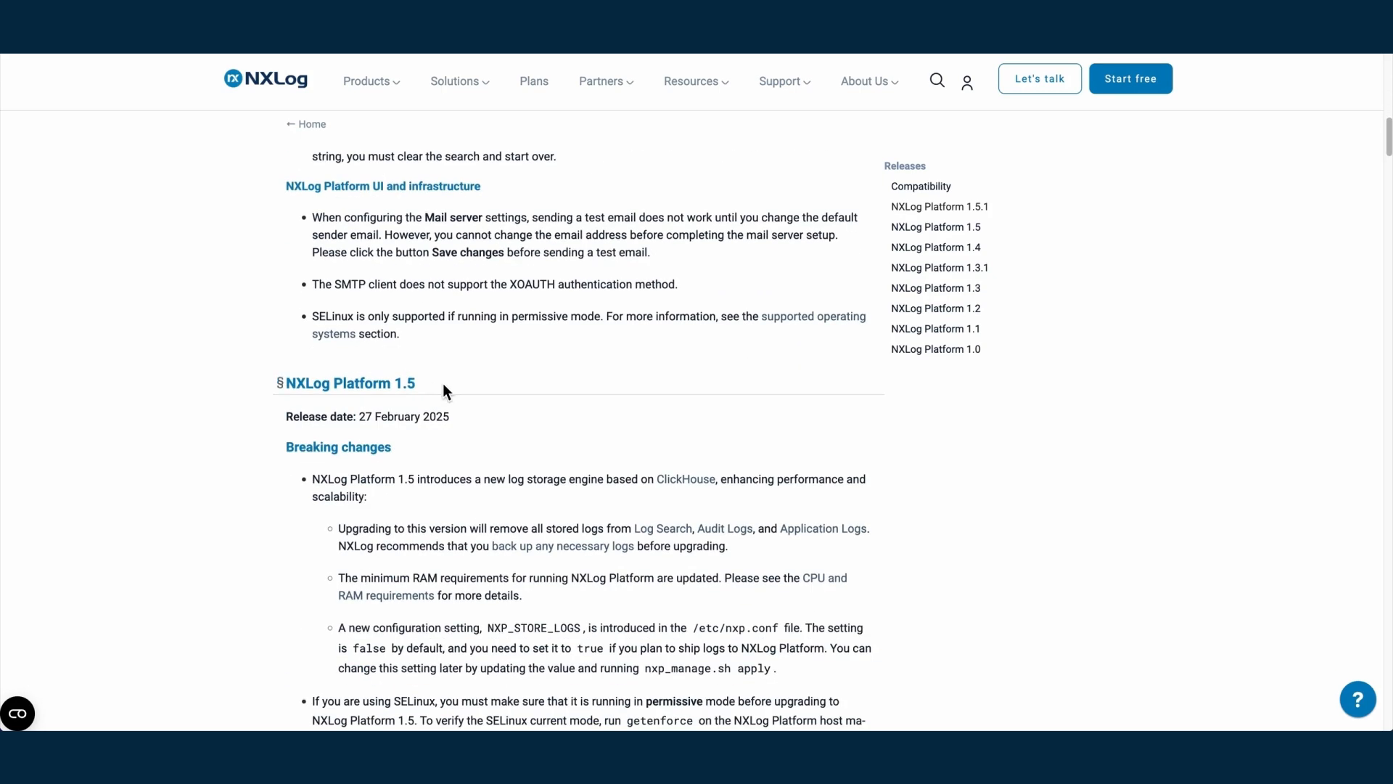
scroll(474, 368, down, 1)
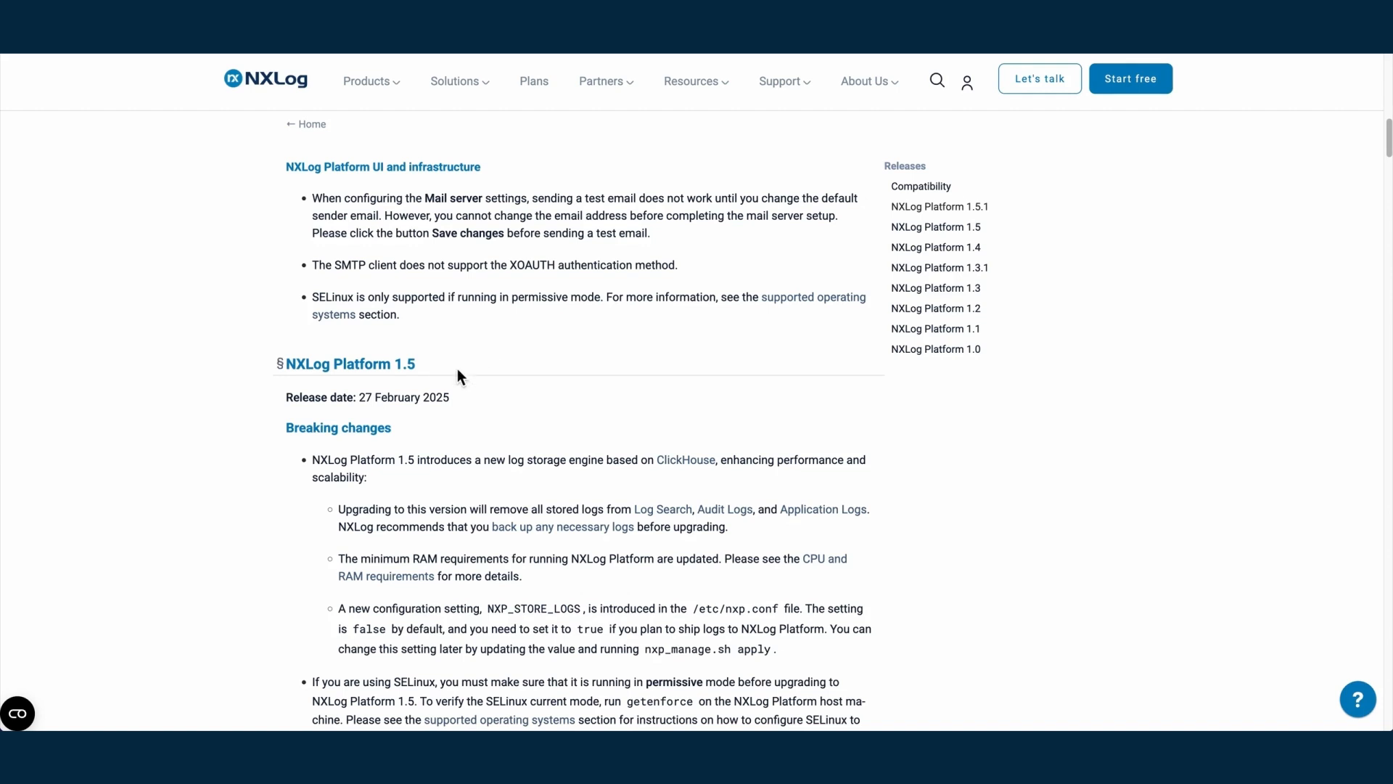
scroll(322, 347, down, 2)
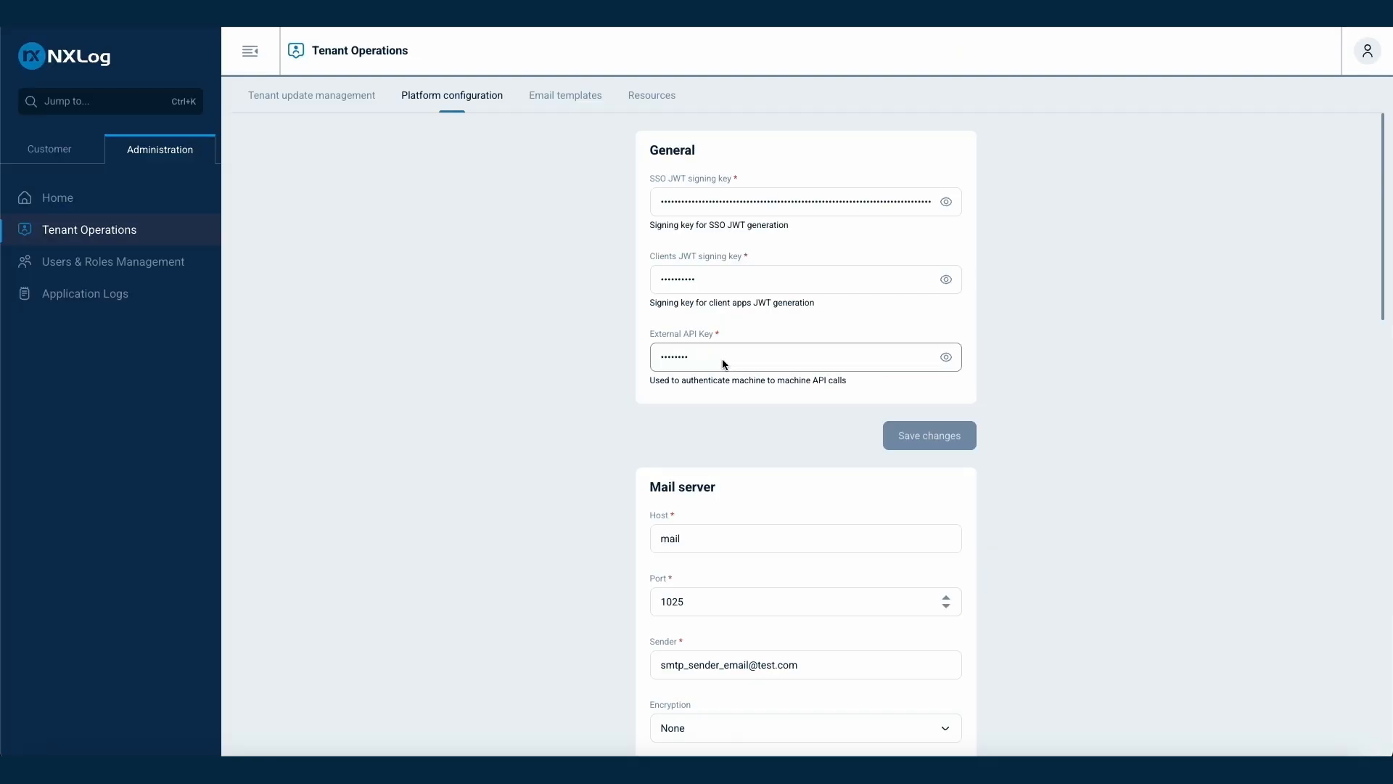
Check the mail server encryption options, leaving Encryption at None
scroll(707, 535, down, 2)
scroll(709, 535, down, 2)
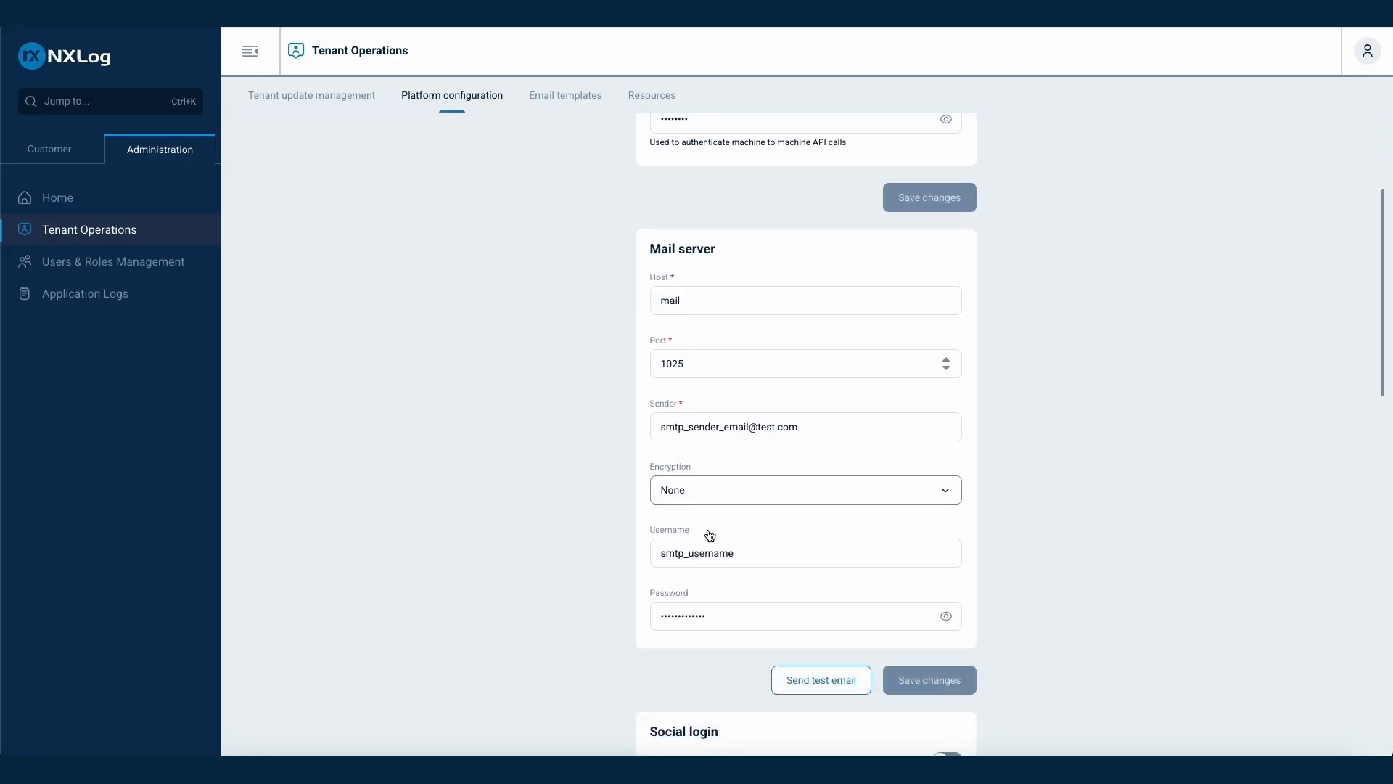
click(770, 496)
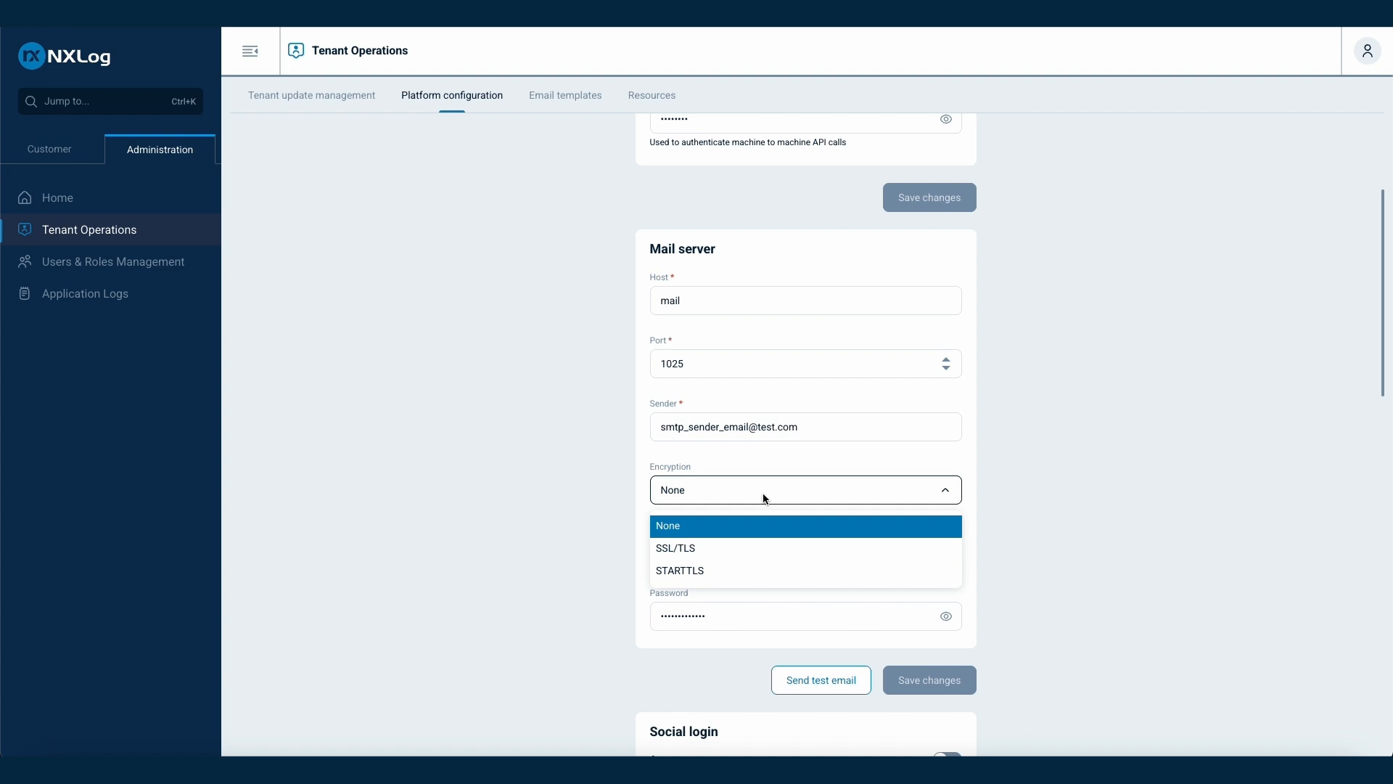
click(566, 510)
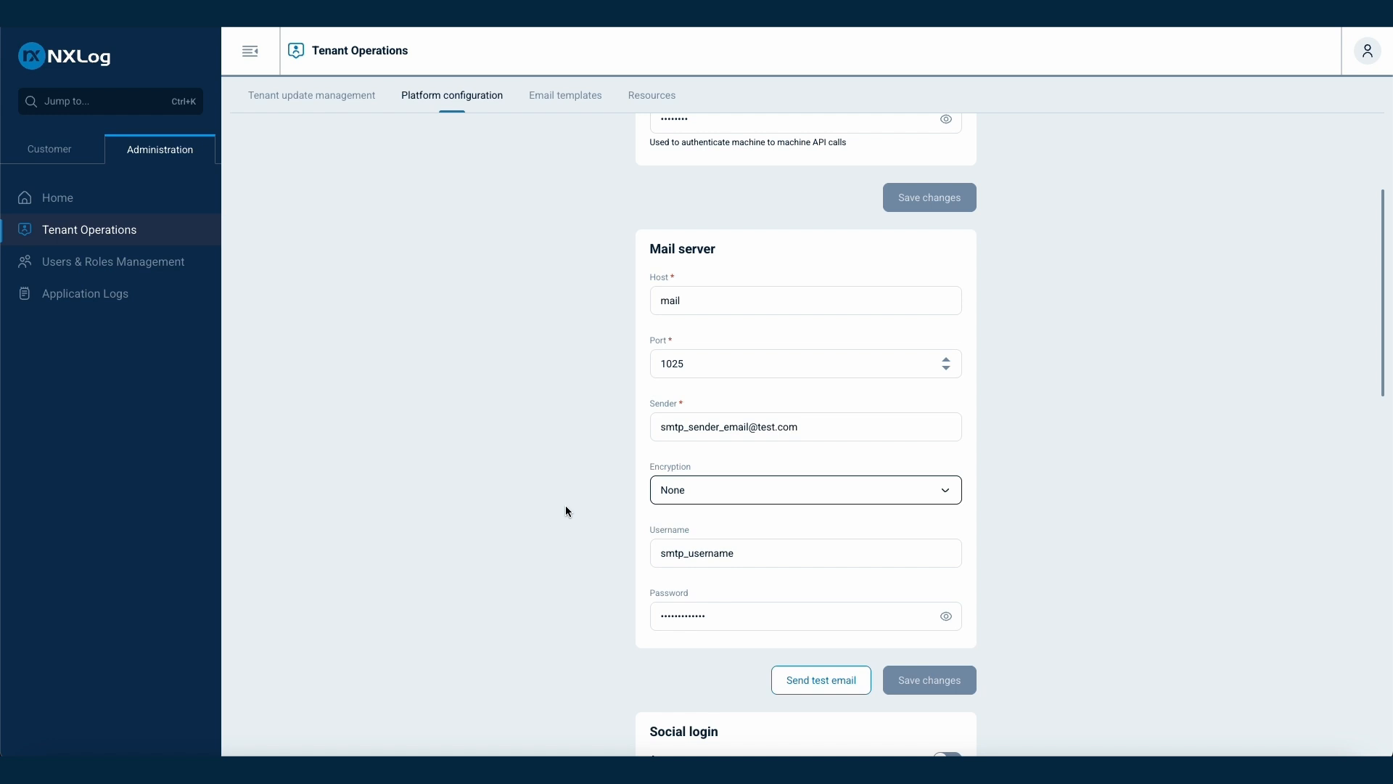
click(772, 499)
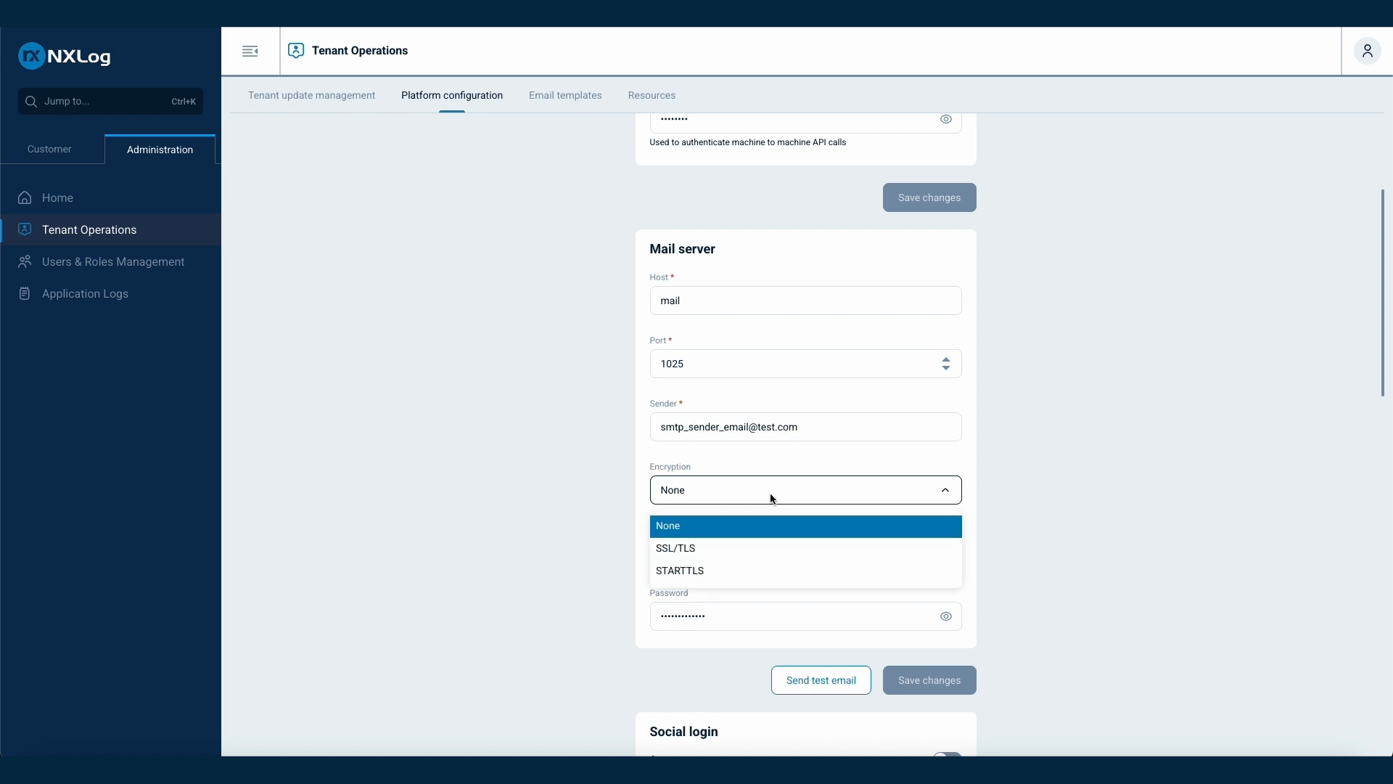
click(565, 511)
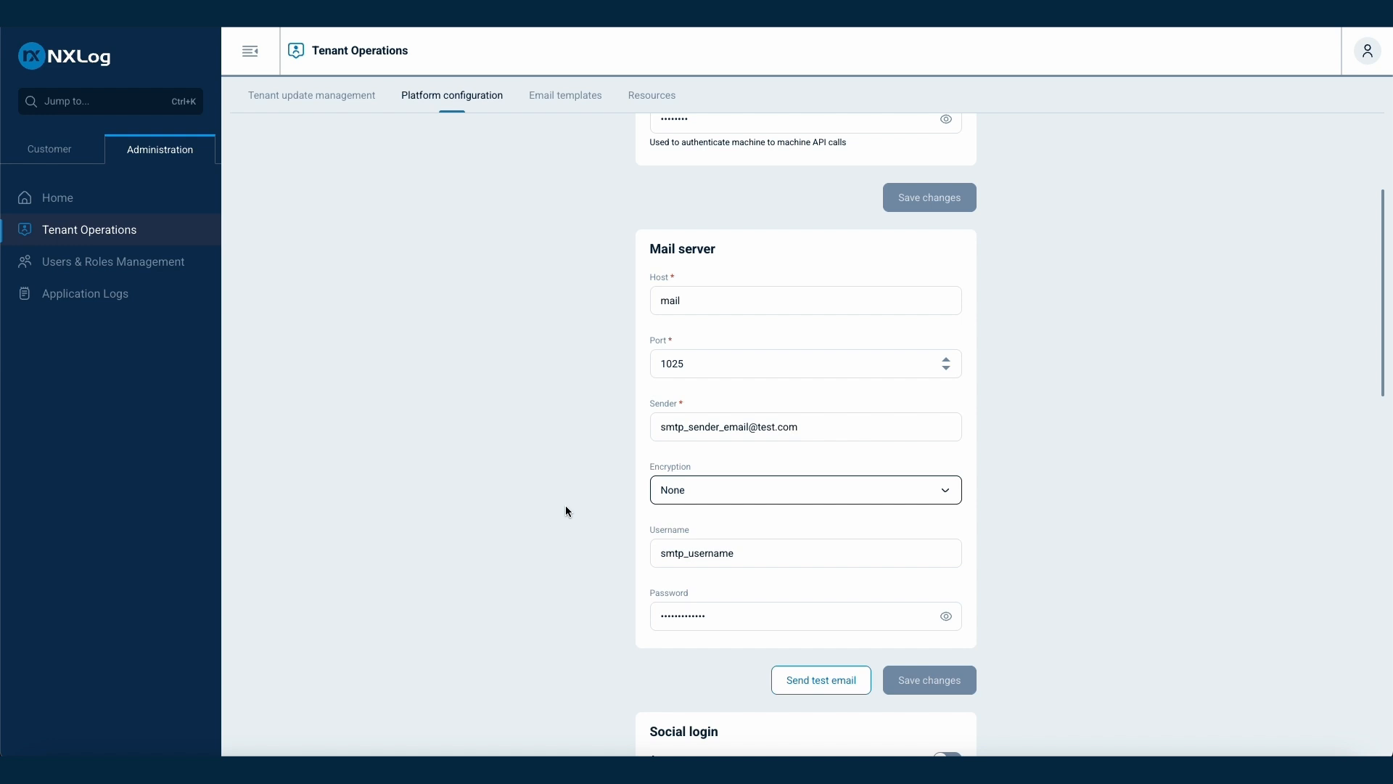
Scroll down to the Azure, GitLab and Google social login settings
scroll(566, 510, down, 3)
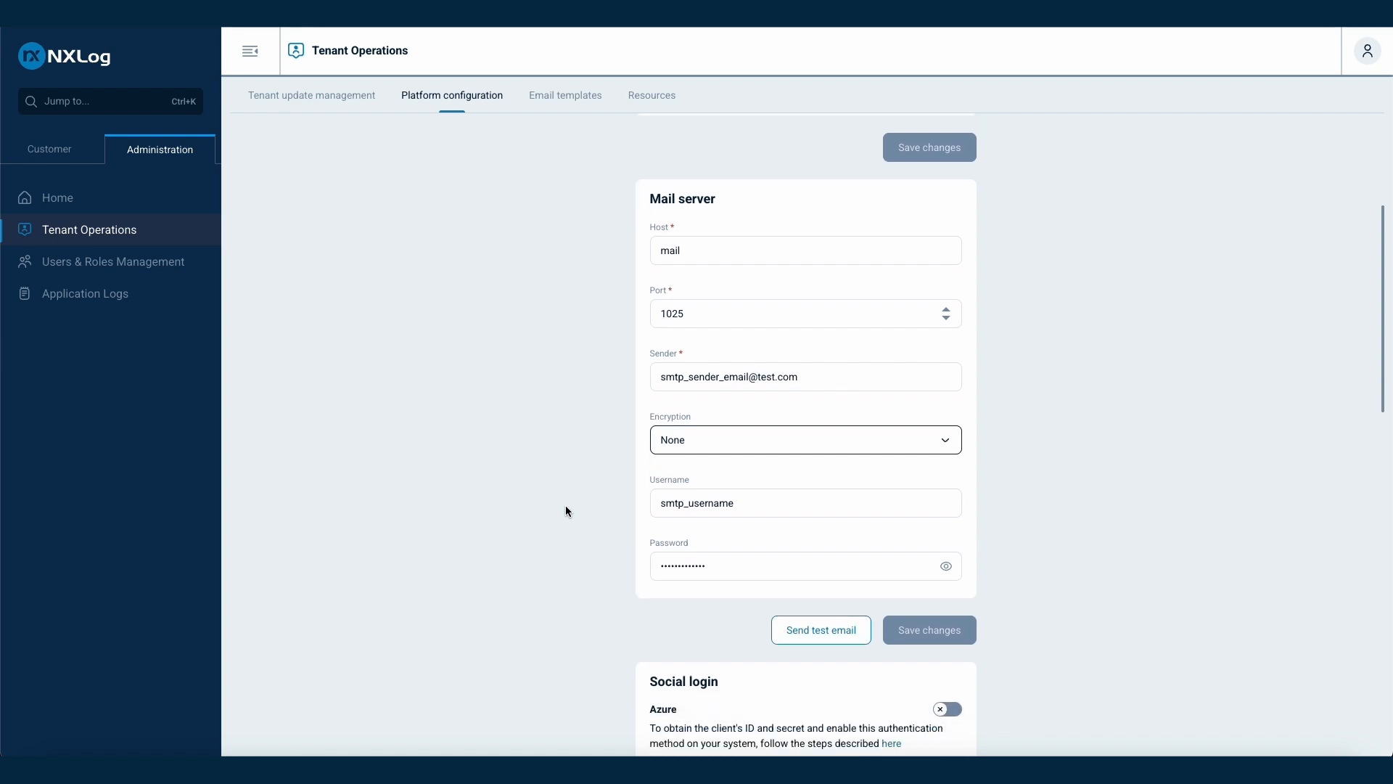
scroll(565, 511, down, 2)
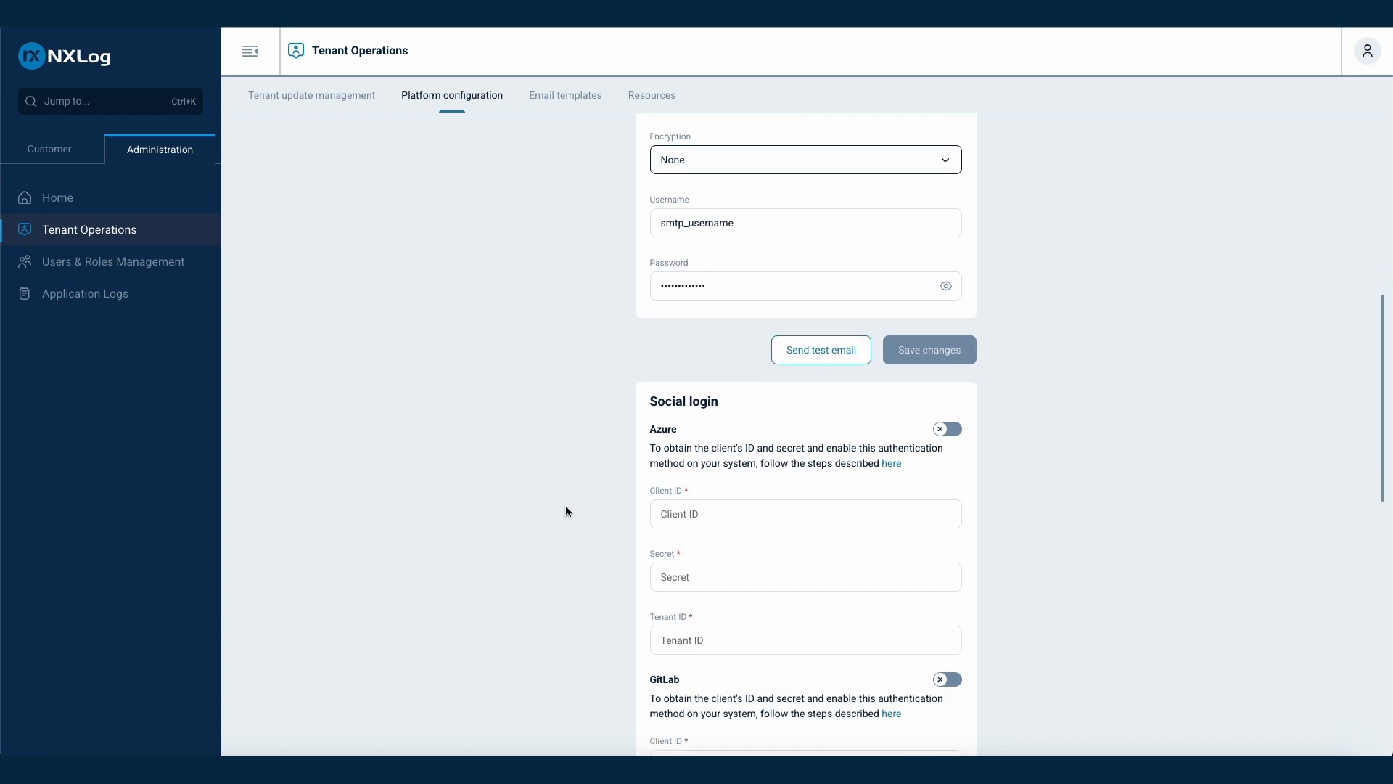
scroll(566, 511, down, 1)
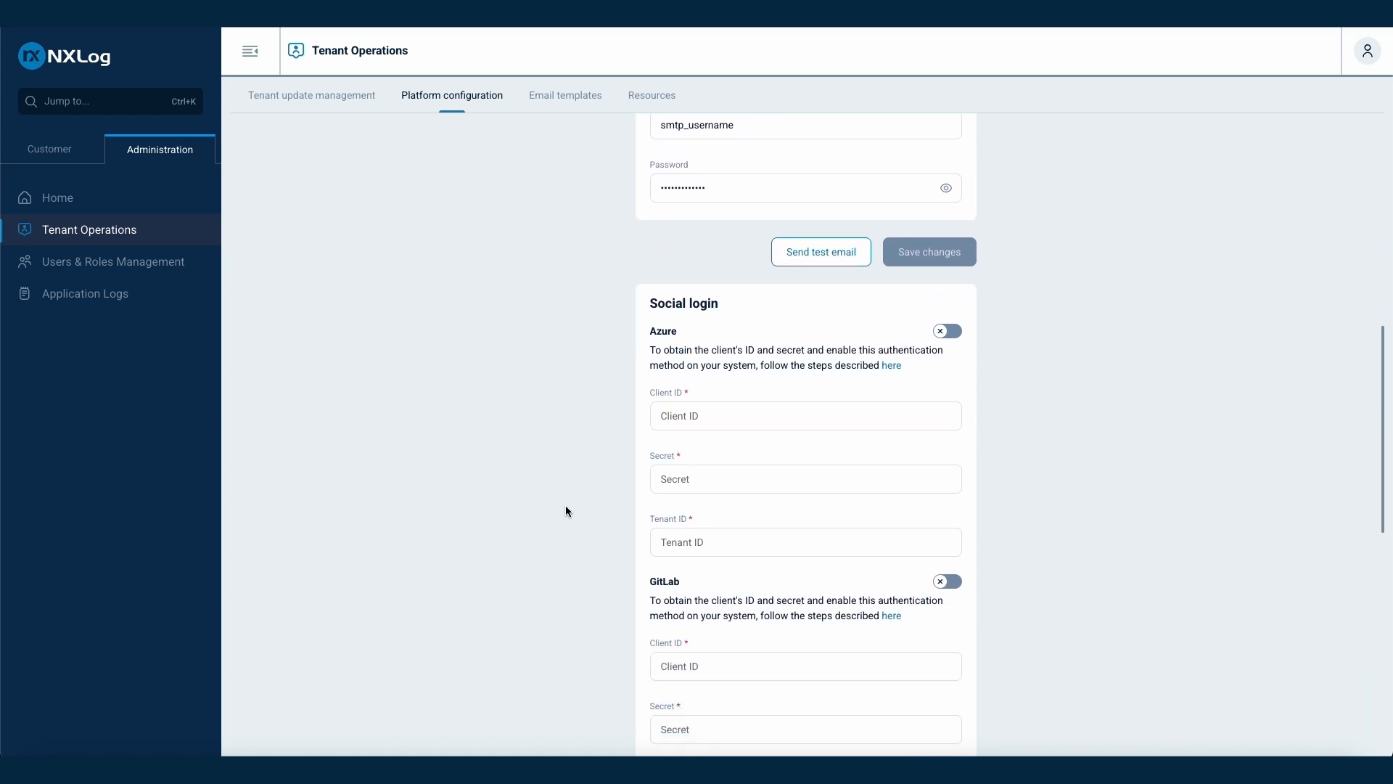
scroll(566, 510, down, 1)
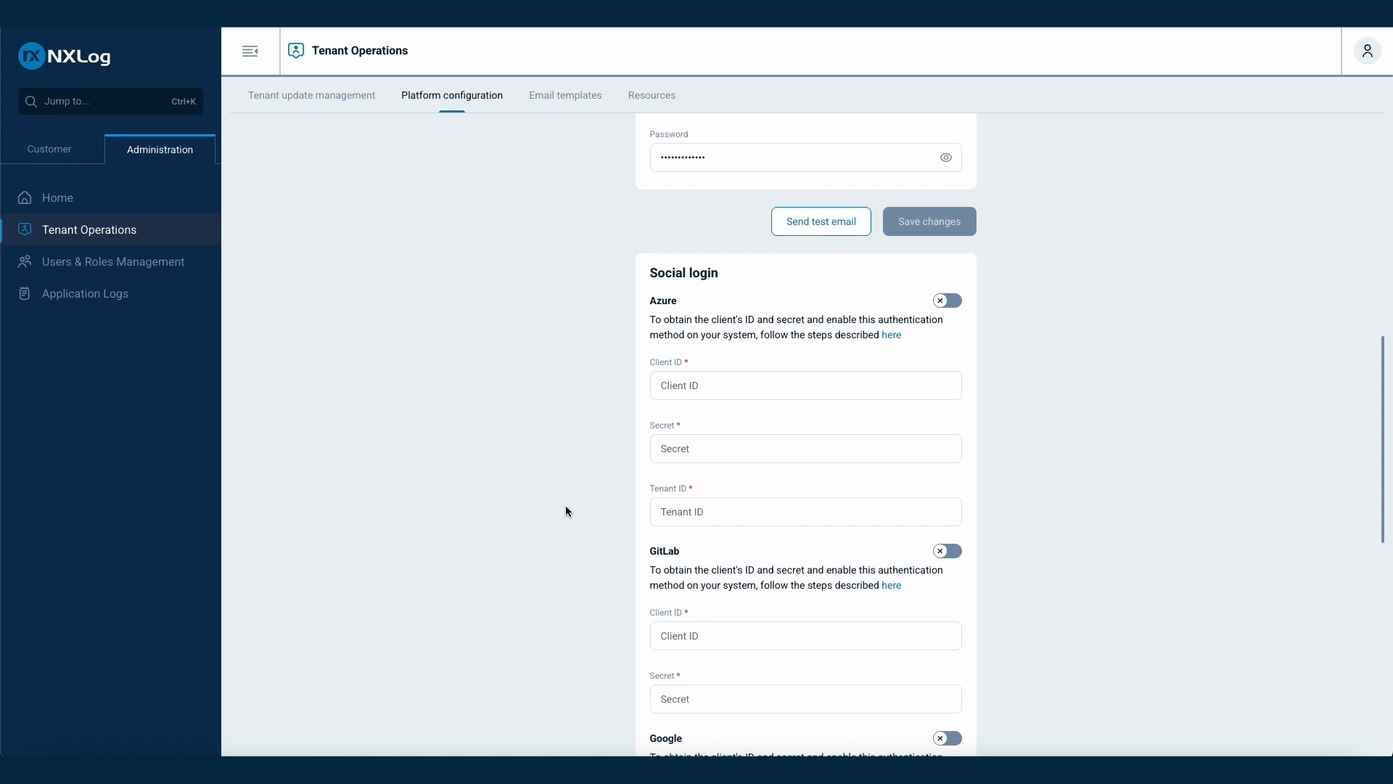
scroll(565, 508, down, 2)
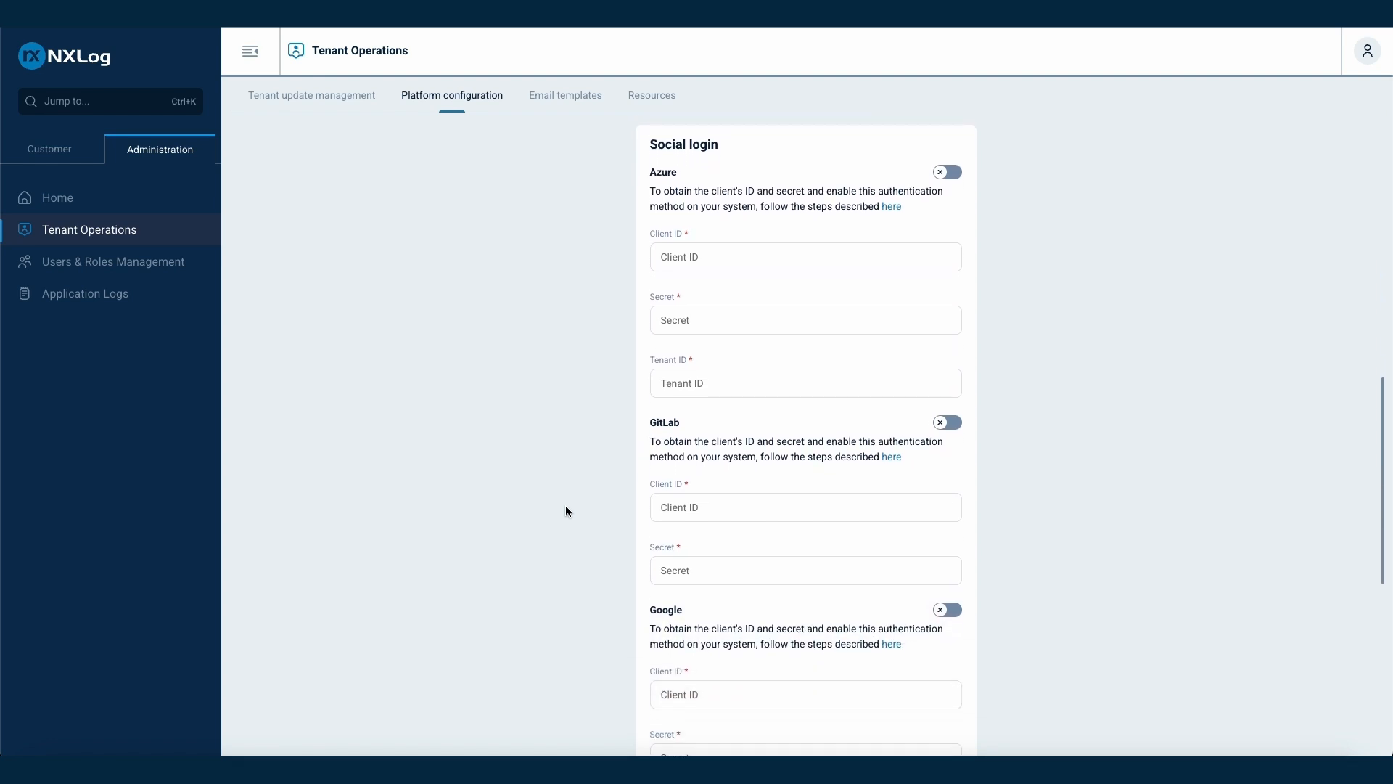
Switch to the Customer side, filter Agents to New, then show Configurations Overview
click(58, 155)
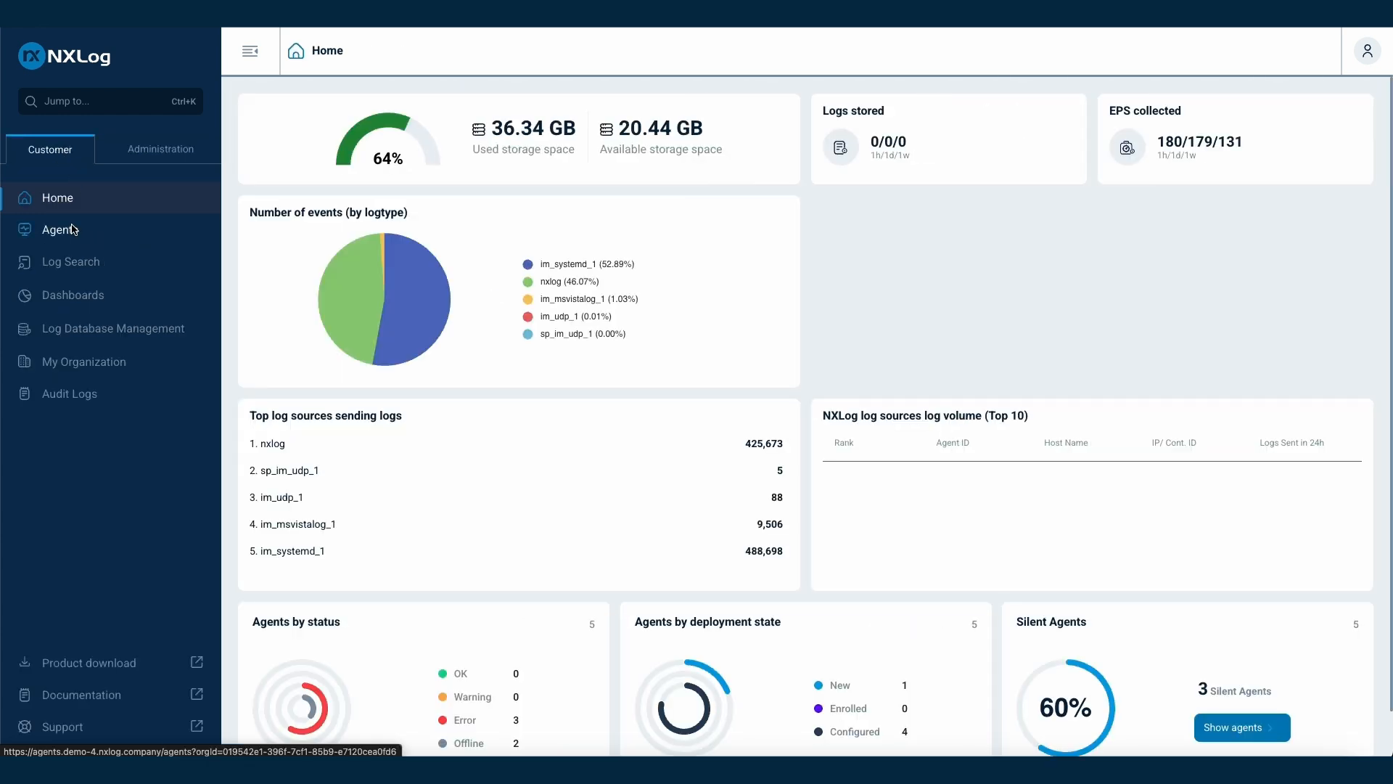
click(72, 230)
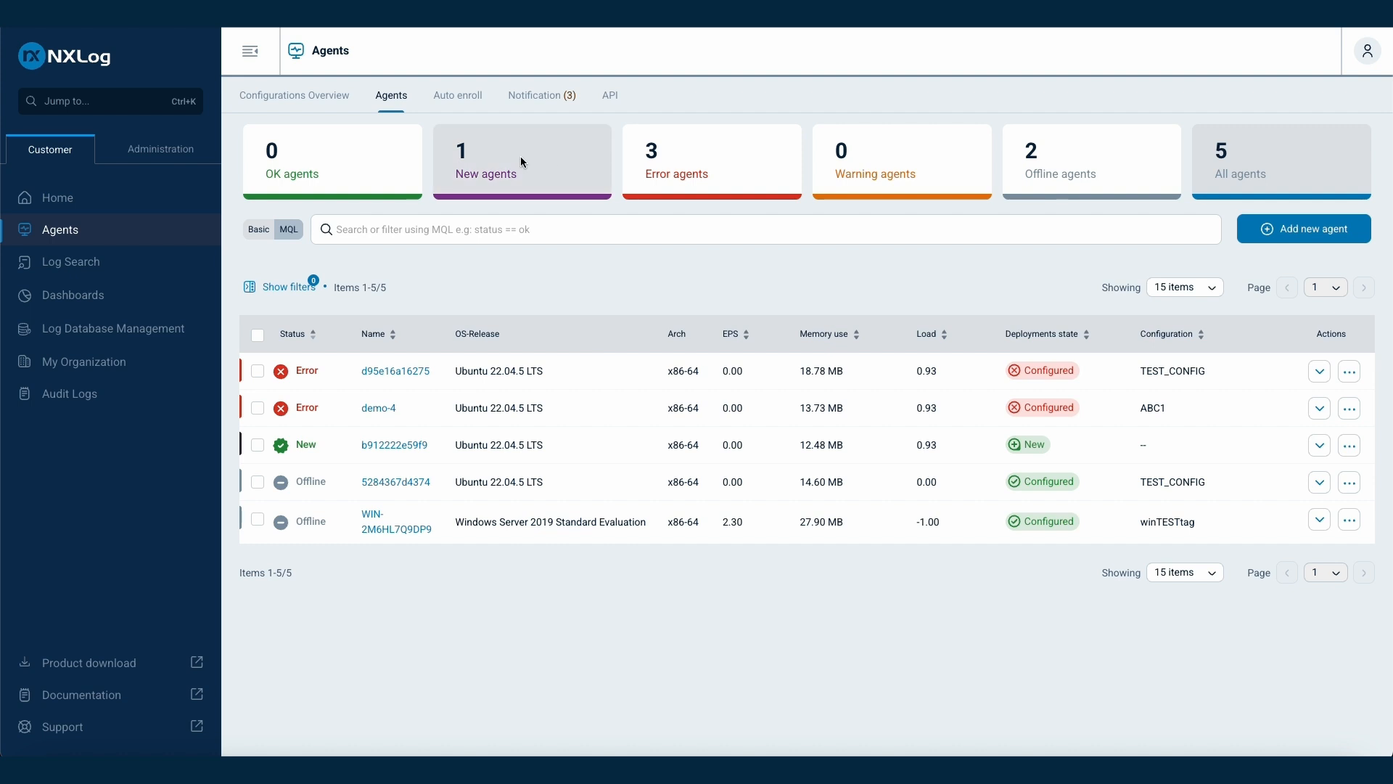
click(543, 161)
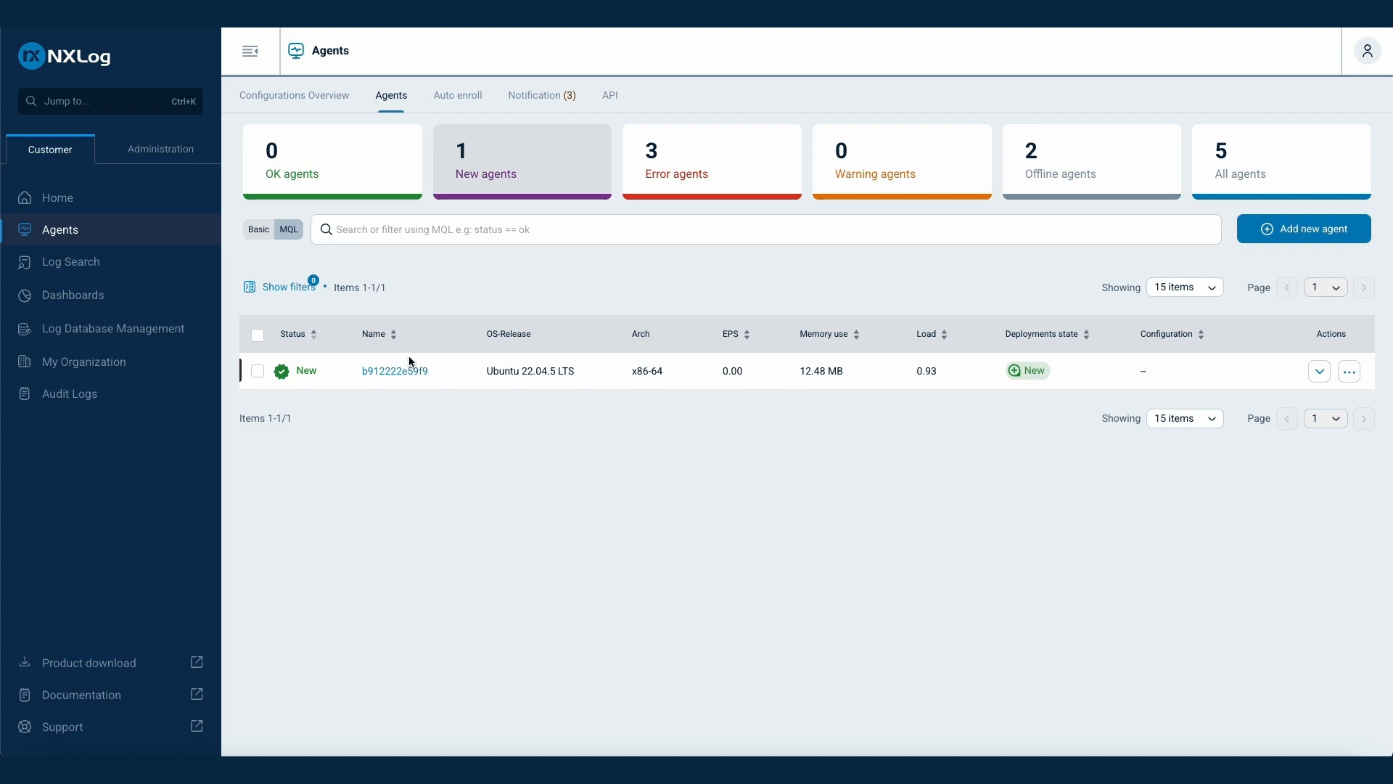
click(306, 94)
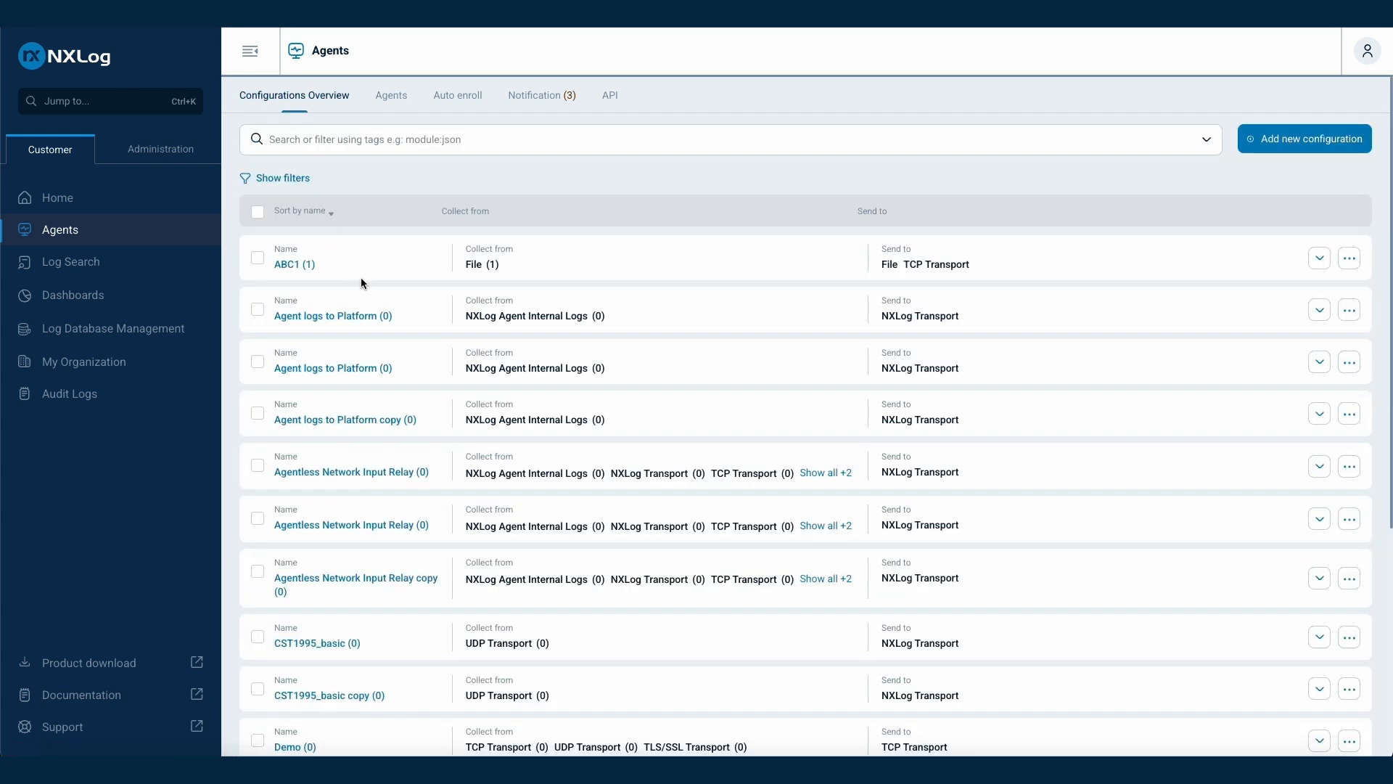
Point ABC1's TCP Transport output to 10.1.1.1:1119 and save the configuration
click(294, 264)
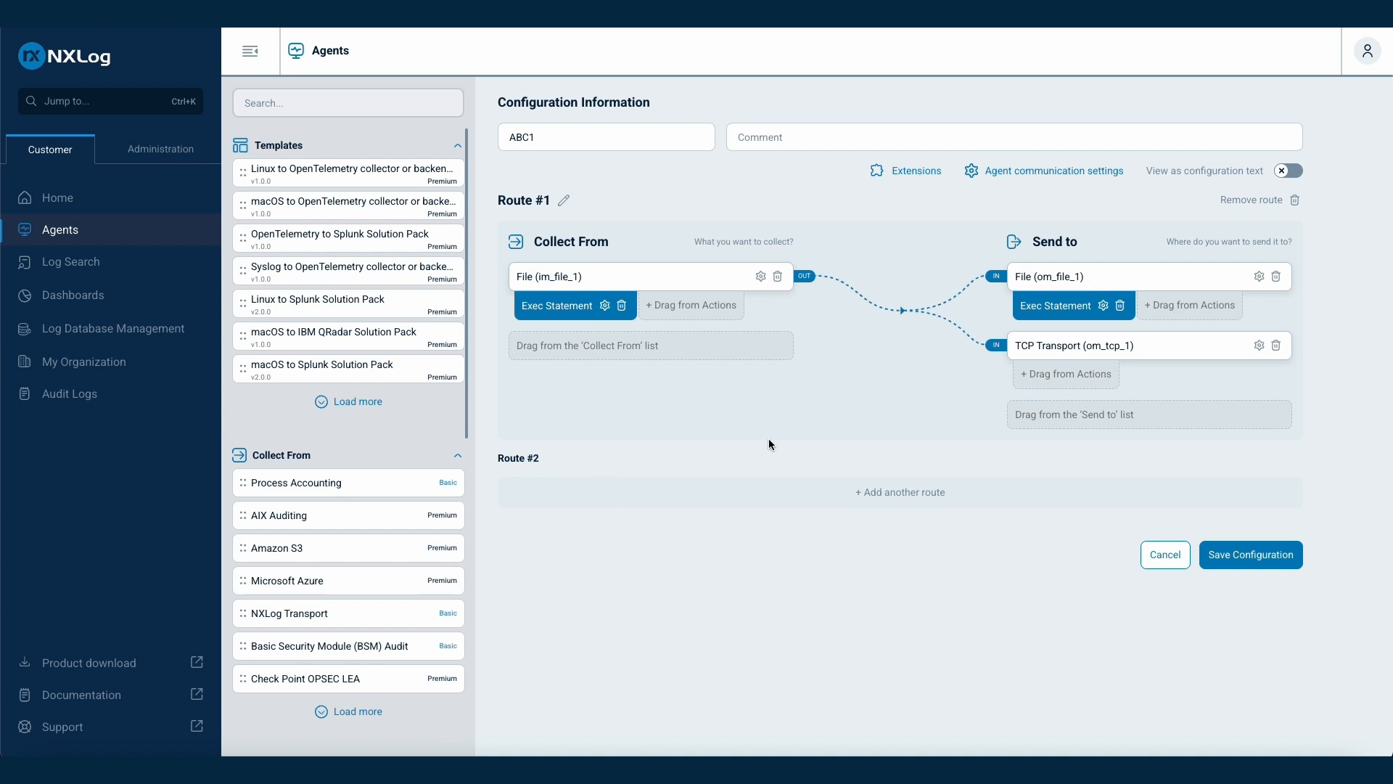
drag(1061, 307, 1067, 319)
click(1259, 346)
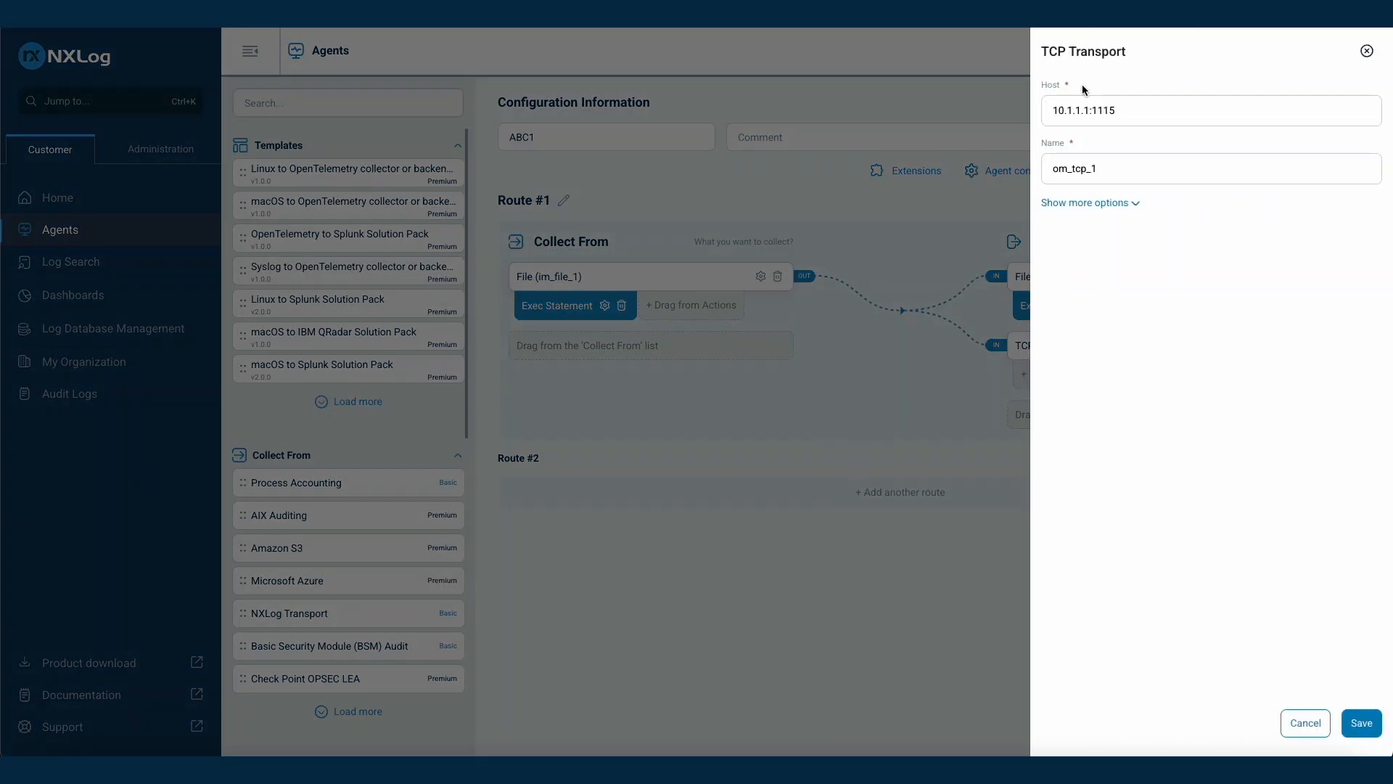
click(1161, 110)
key(BackSpace)
text(9)
click(1361, 723)
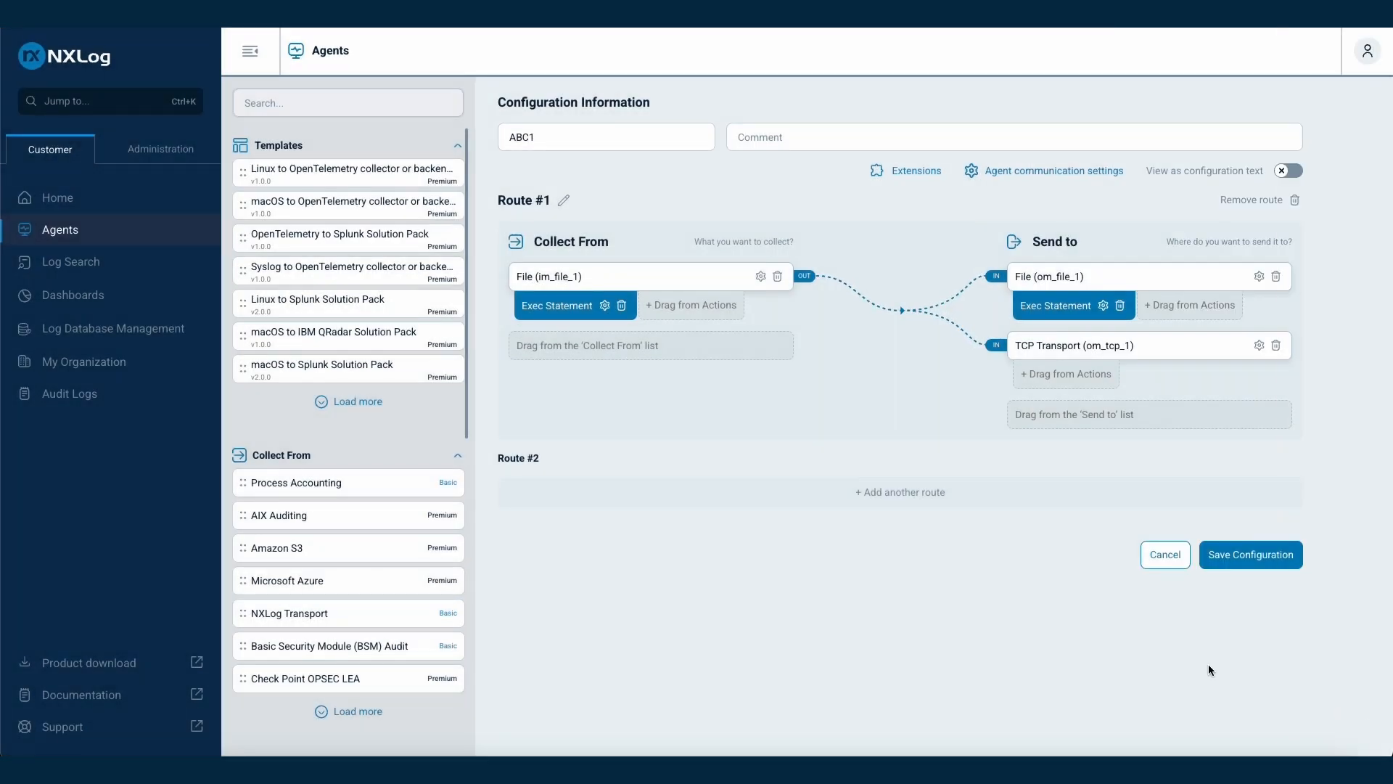
click(1250, 556)
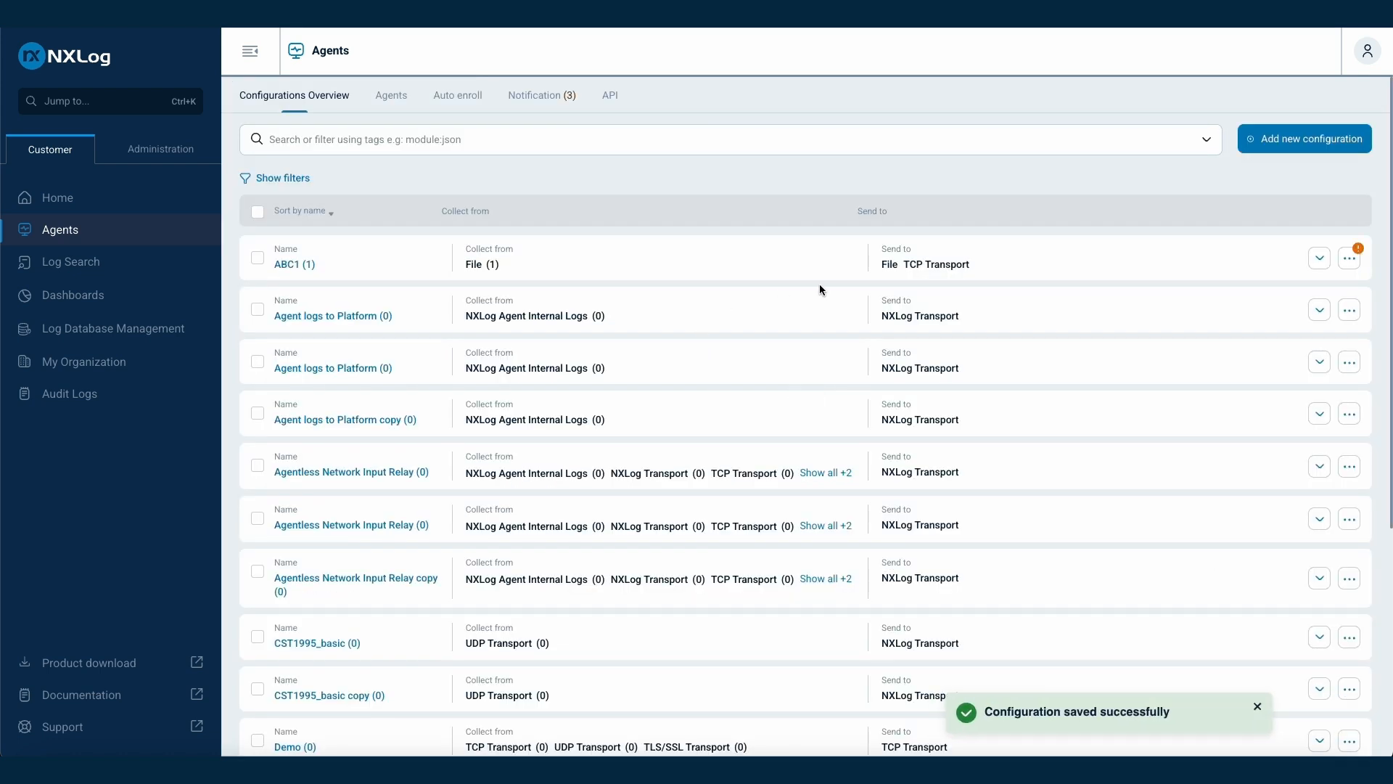
Run Update agents from ABC1's actions menu
click(1346, 263)
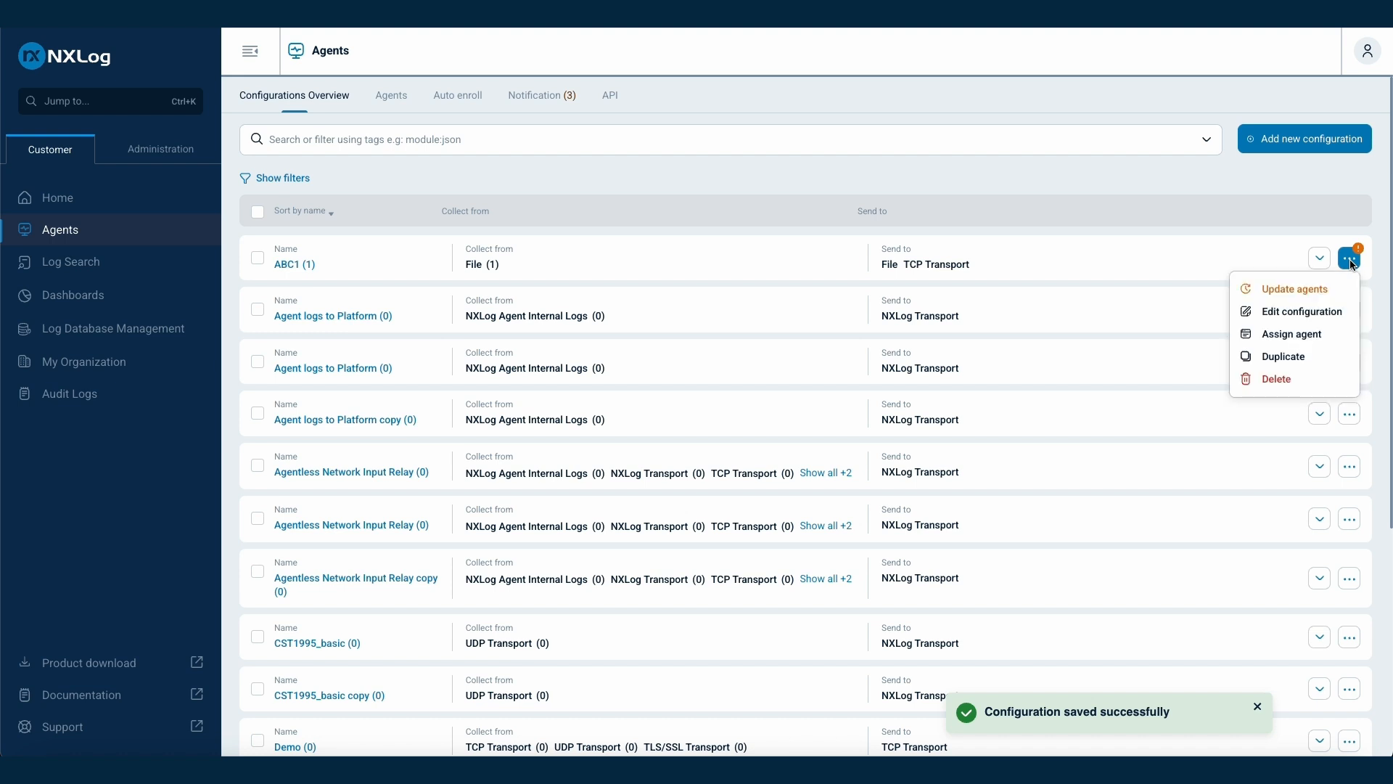
click(1286, 292)
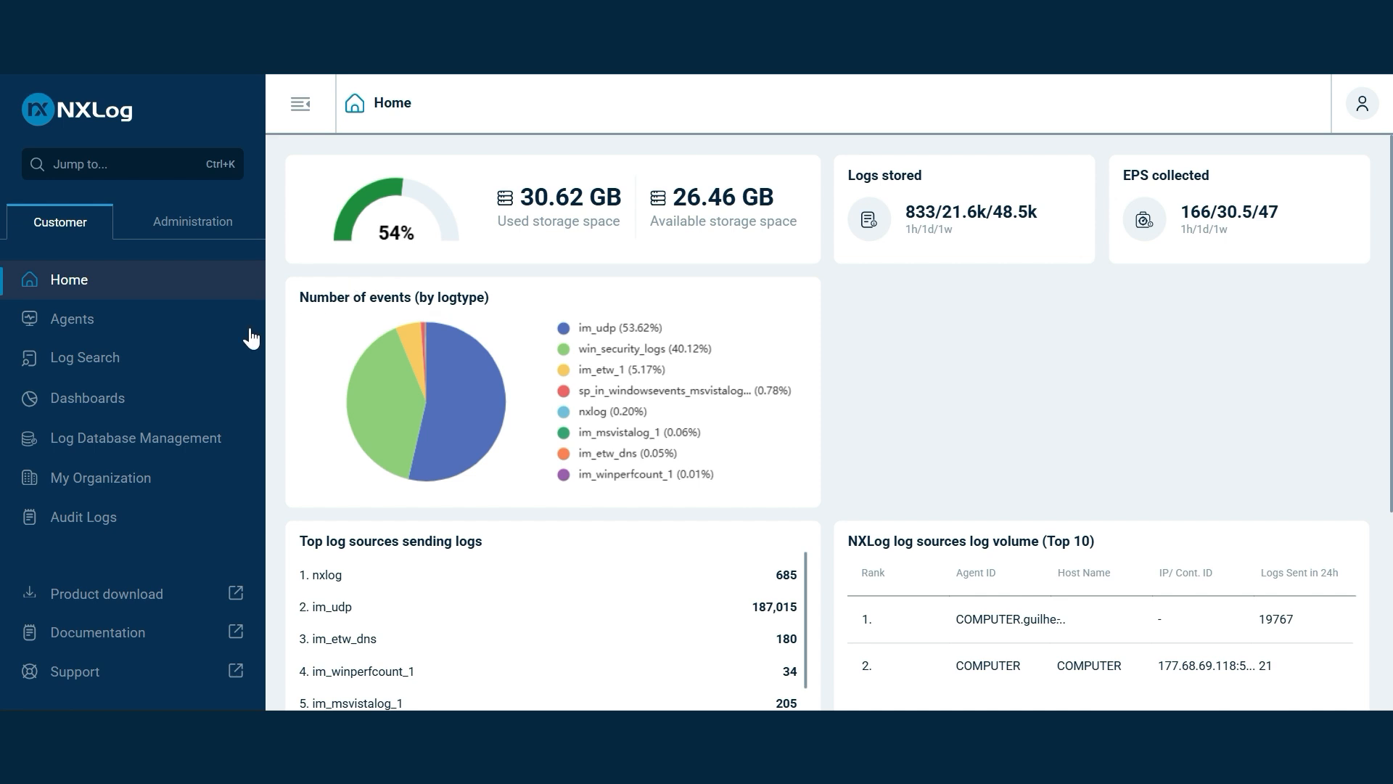
Set the Audit Logs retention time to 365 days in the organization settings
click(120, 481)
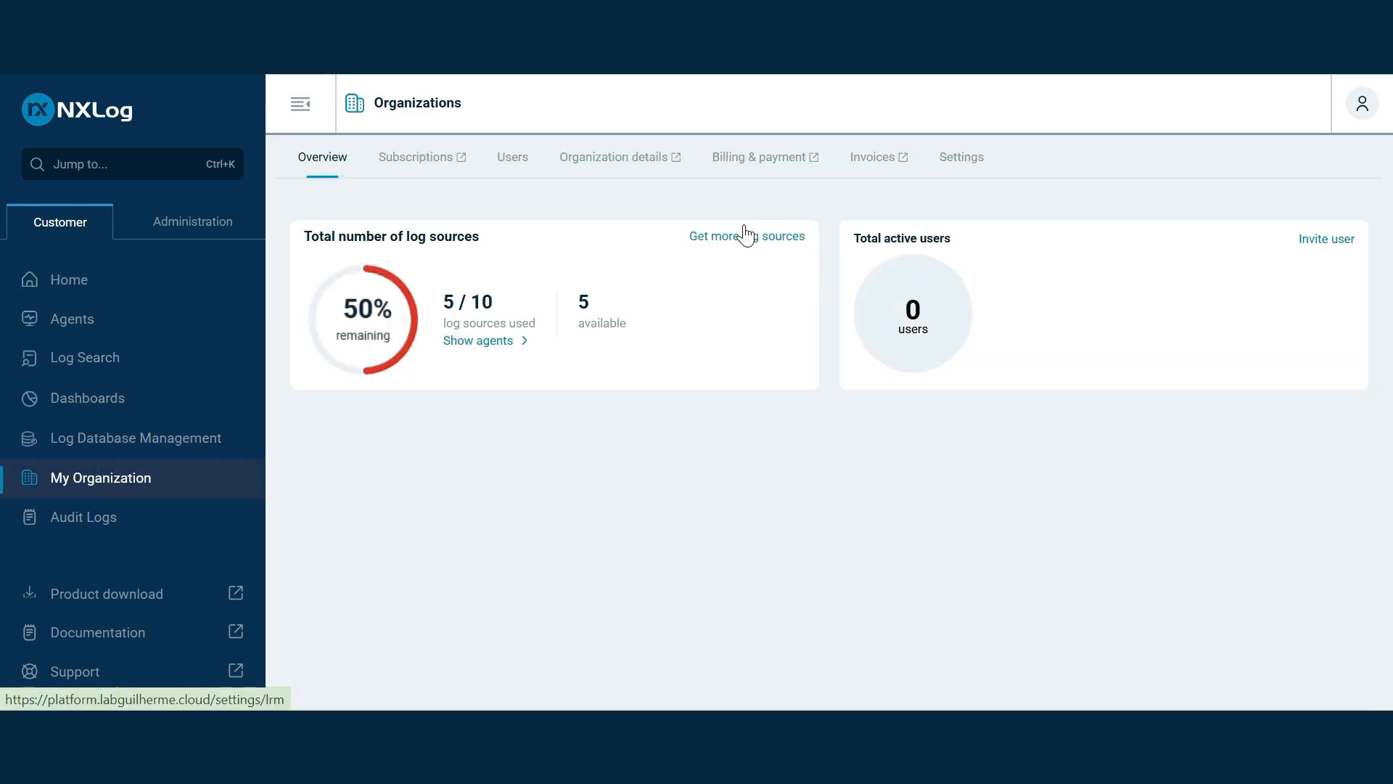
click(974, 166)
scroll(839, 268, down, 2)
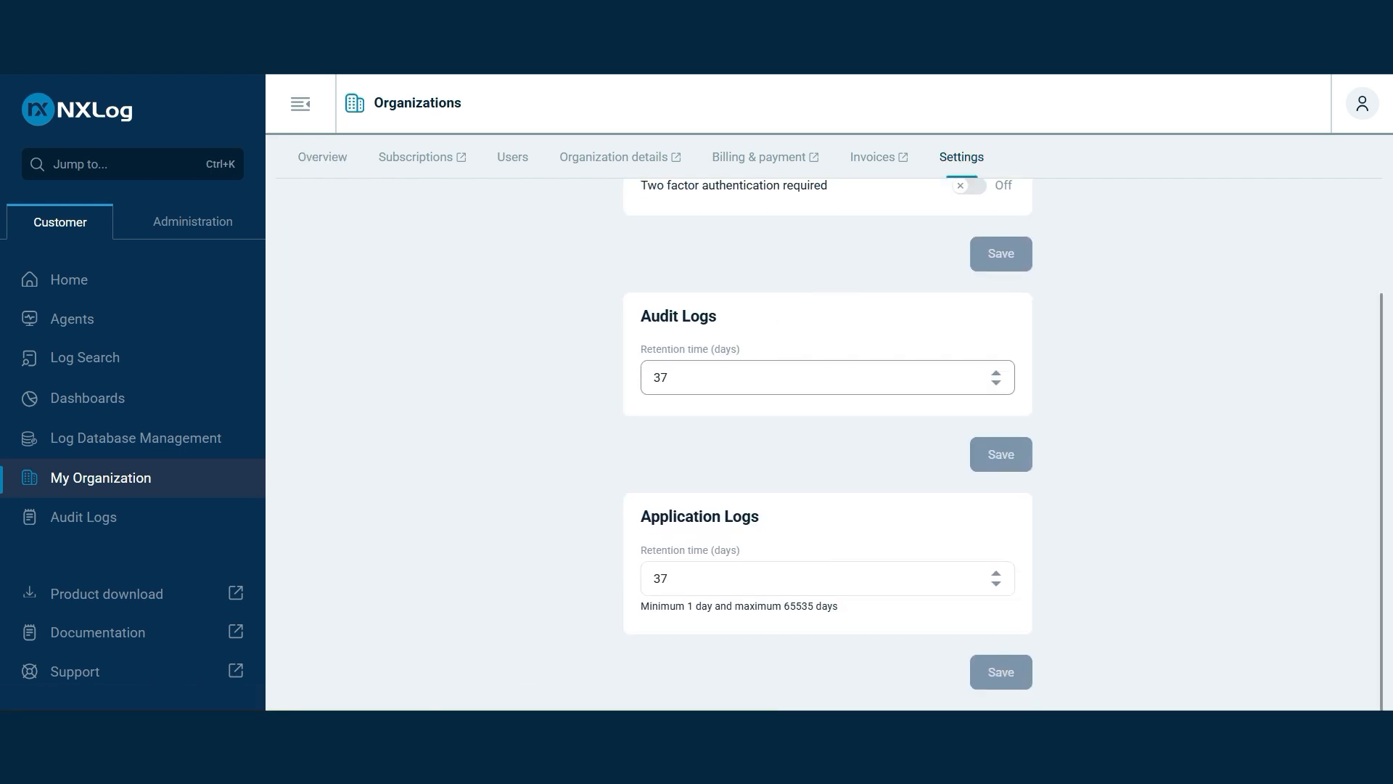
click(704, 379)
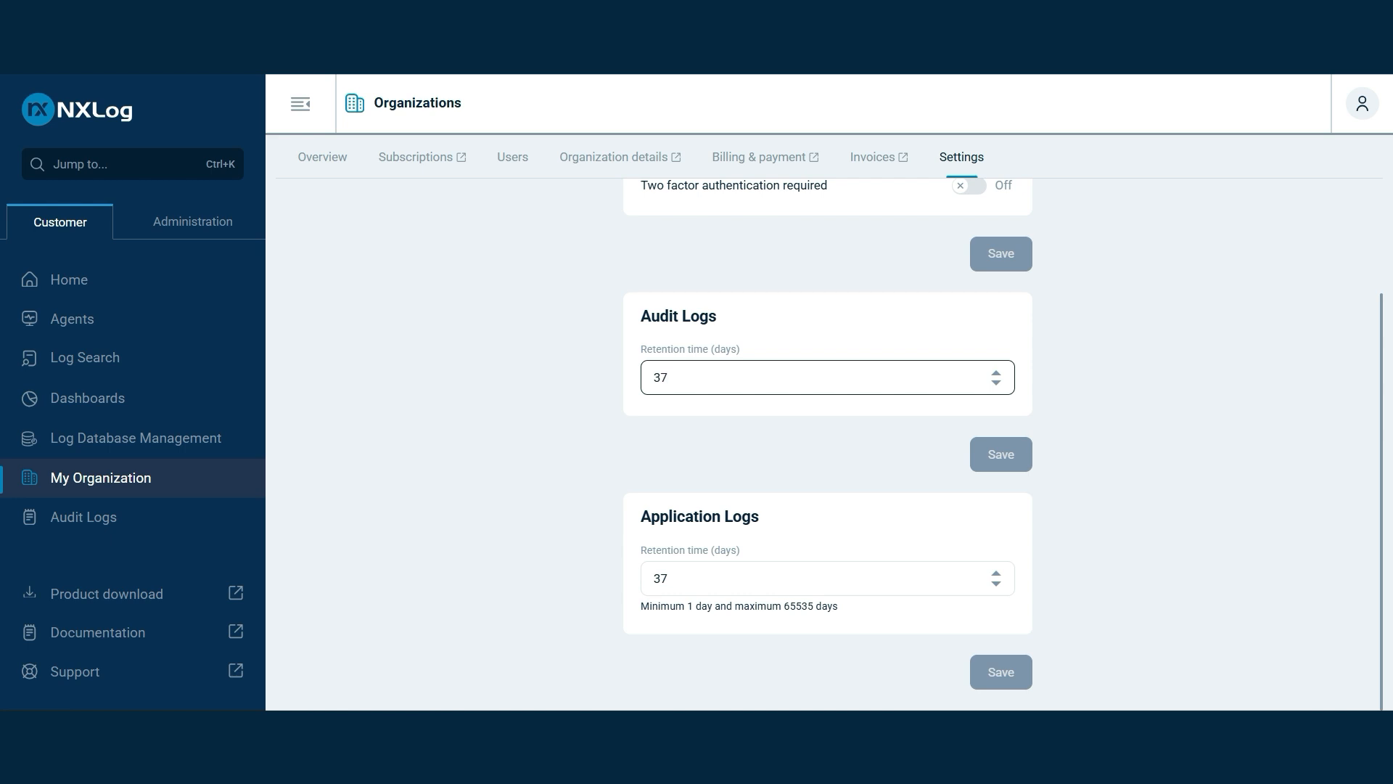
key(BackSpace)
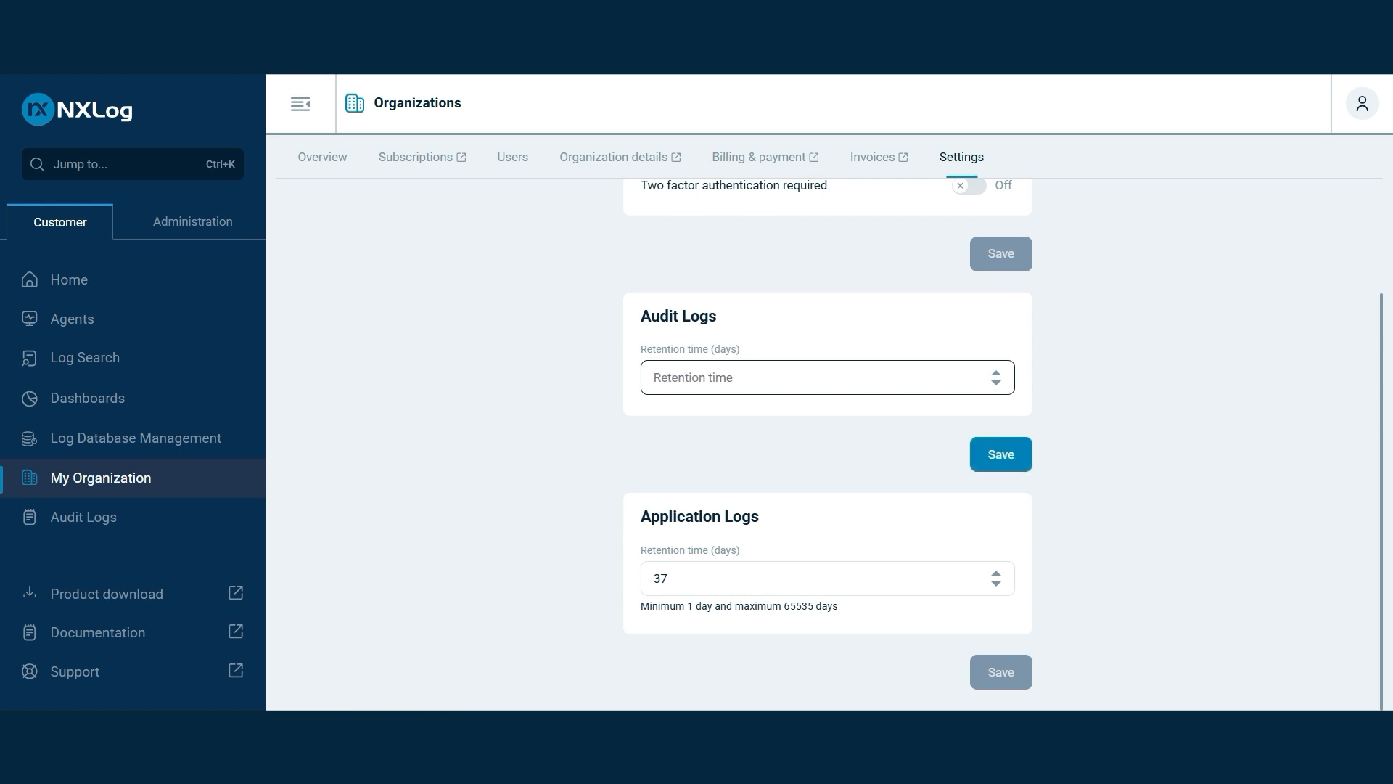
text(365)
click(1012, 445)
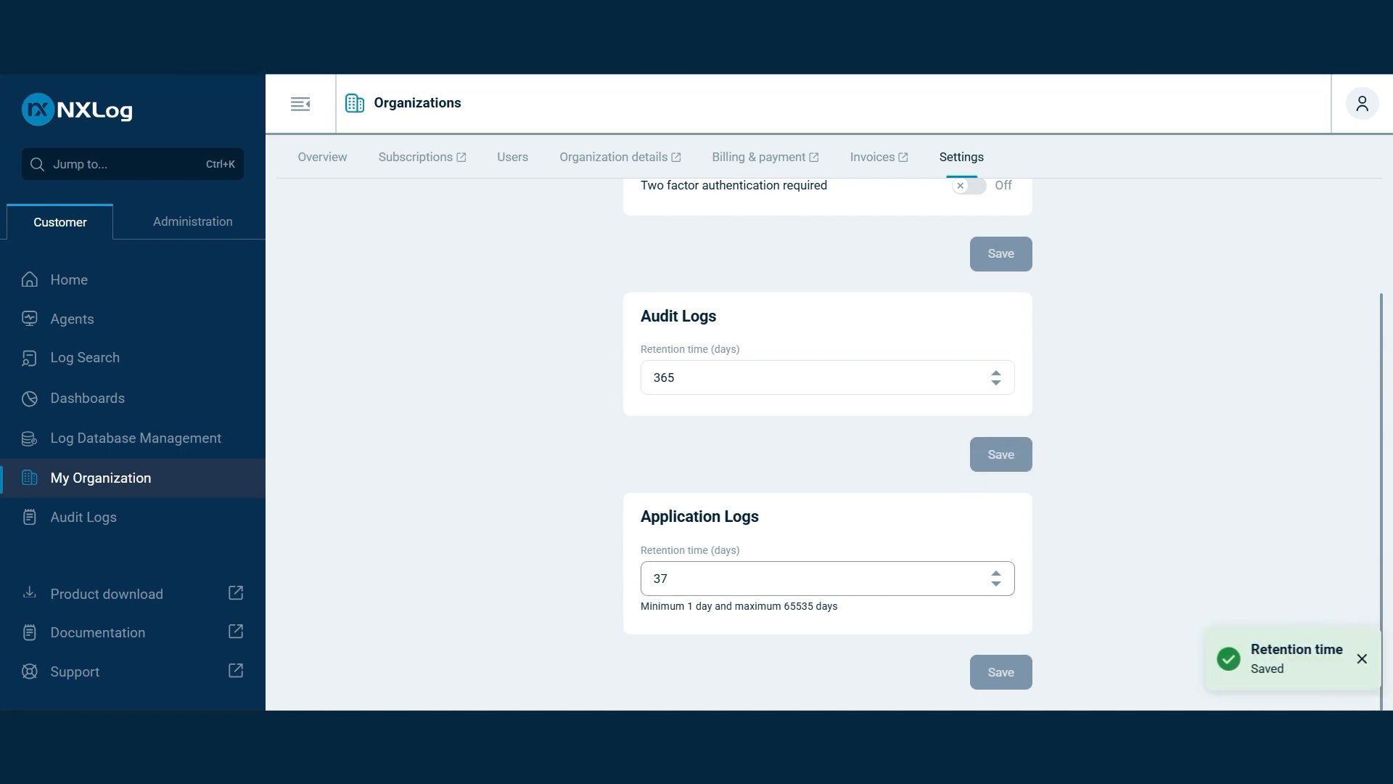
Set Application Logs retention to 365 days, save, and return to the Overview
drag(675, 578, 641, 576)
text(365)
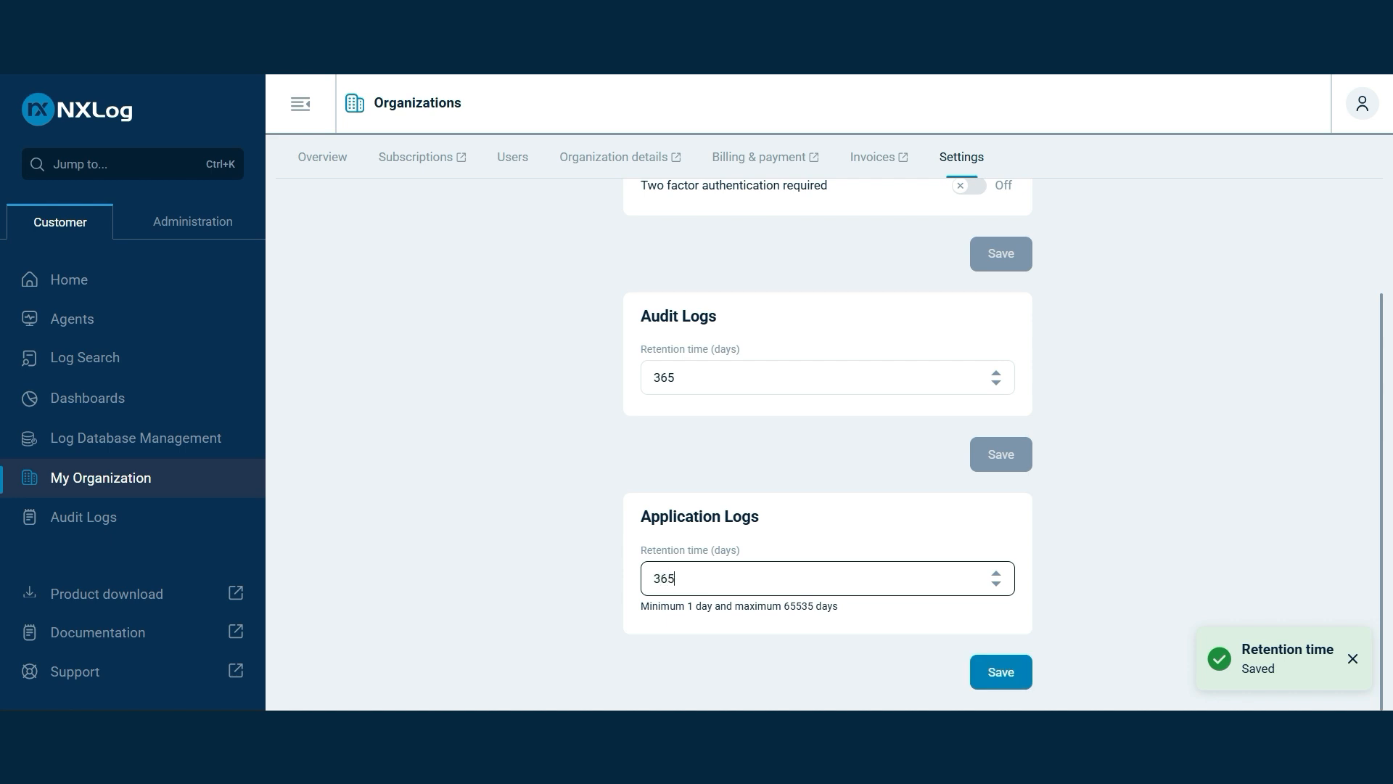
click(1010, 675)
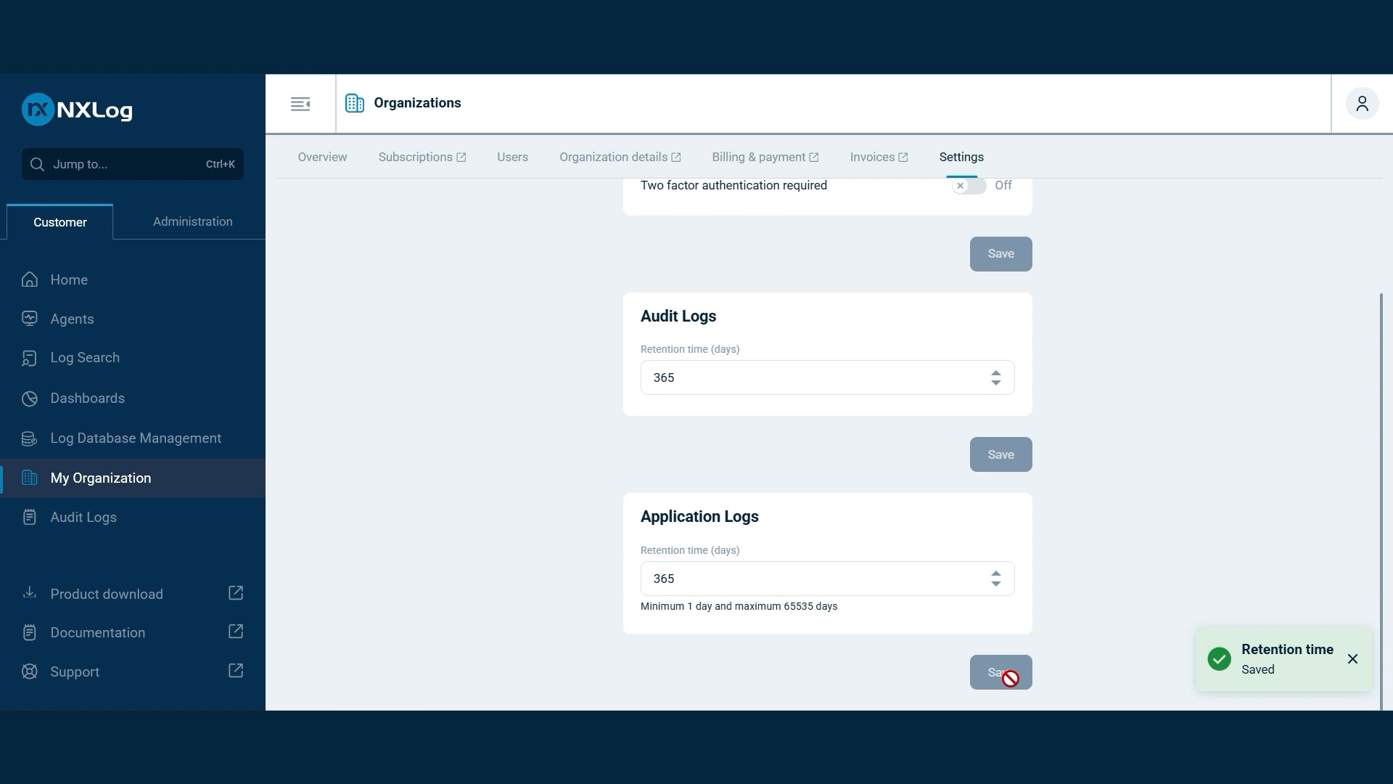
click(324, 155)
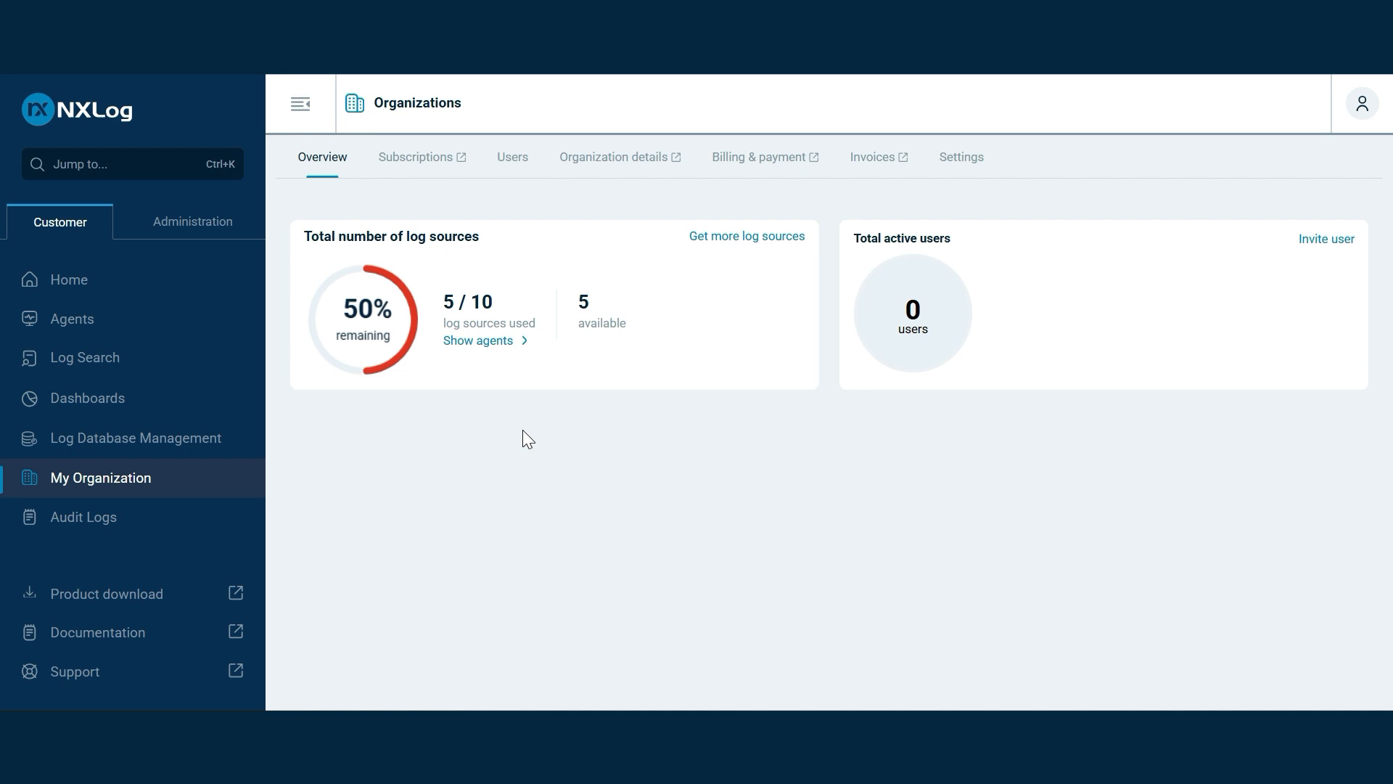
Start a new agent configuration from Agents > Configurations Overview
click(70, 326)
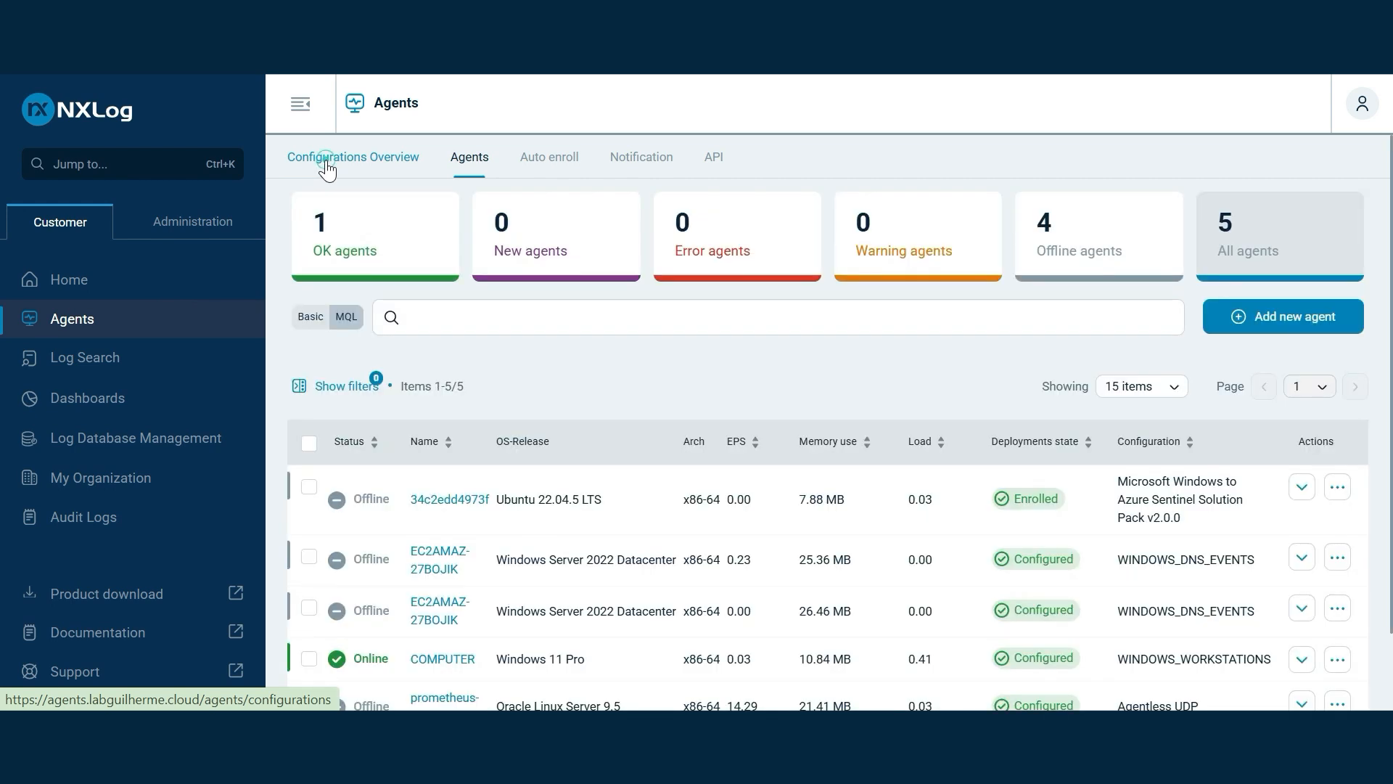
click(327, 171)
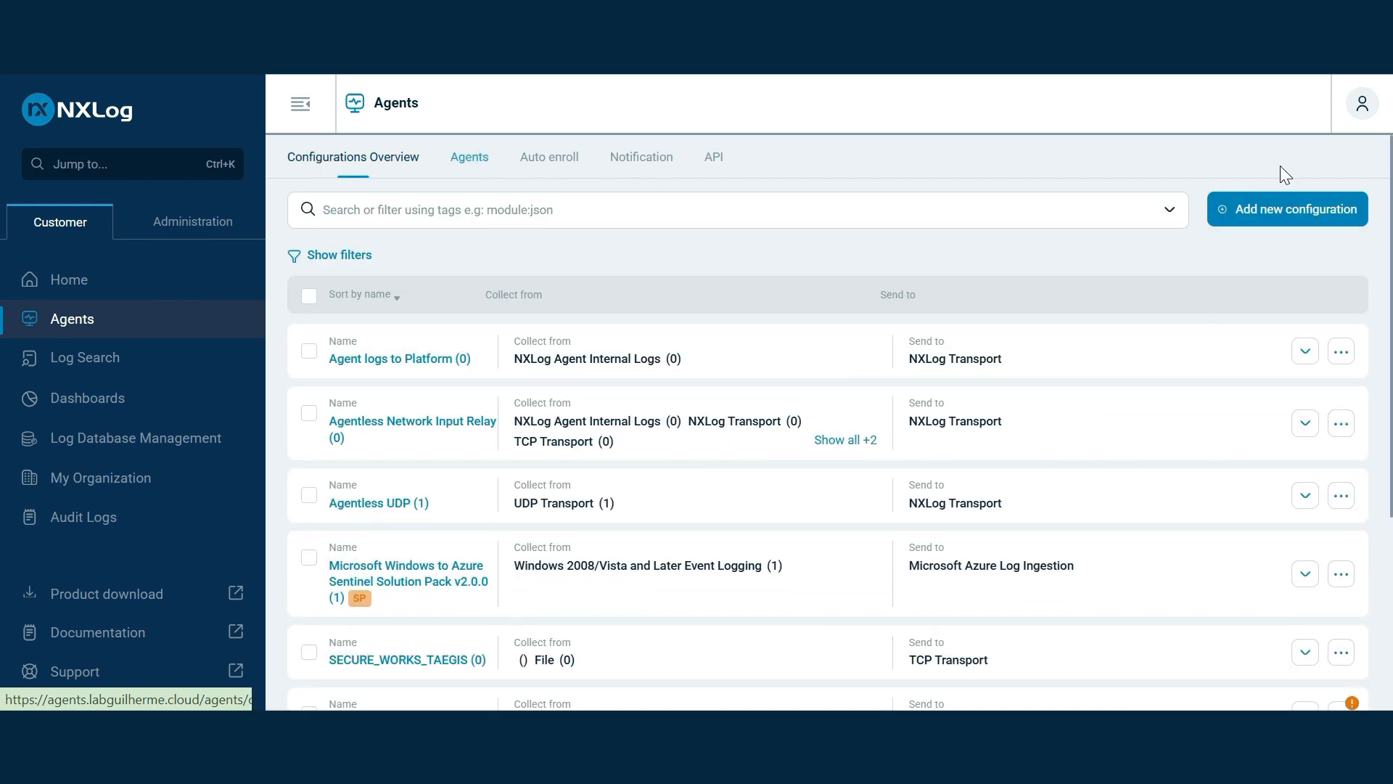
click(1255, 211)
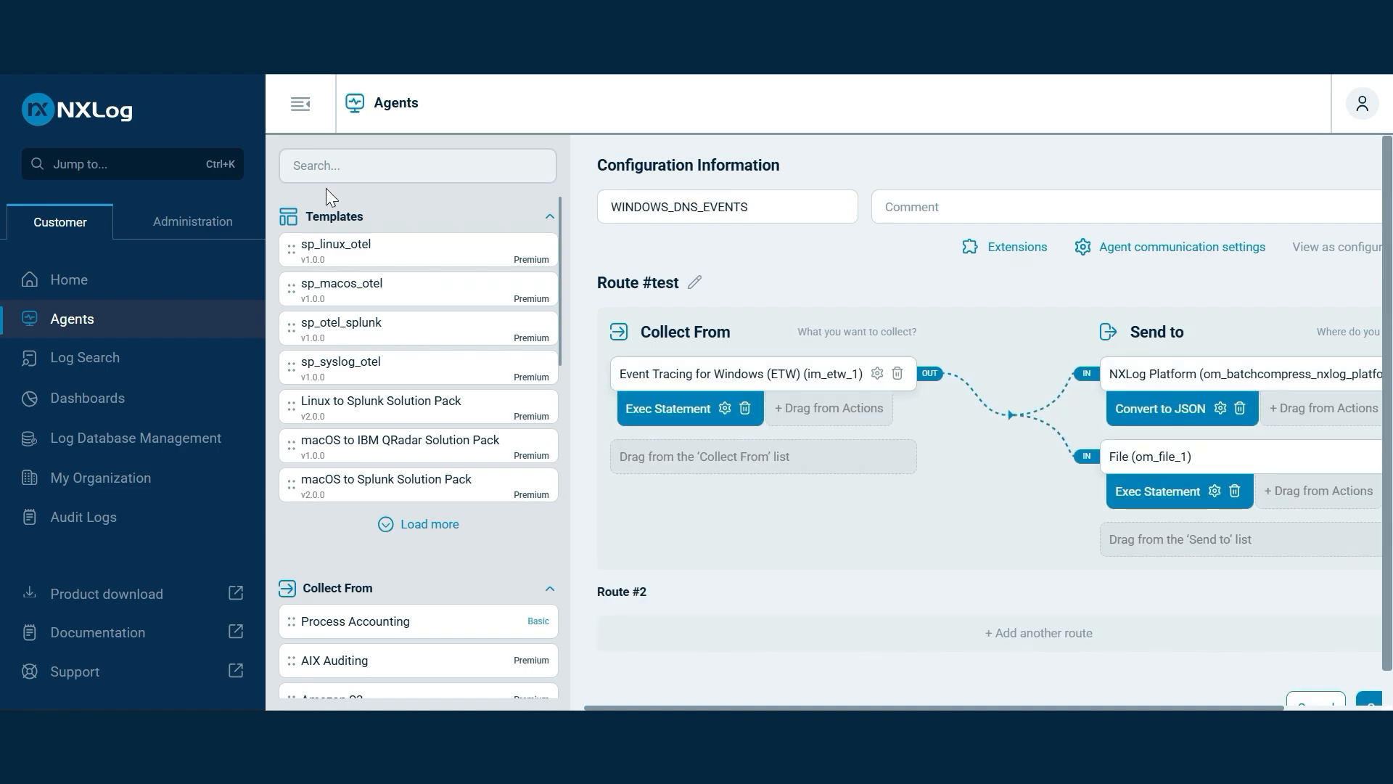
Set the JSON extension's DetectNestedJSON option to FALSE
click(1018, 248)
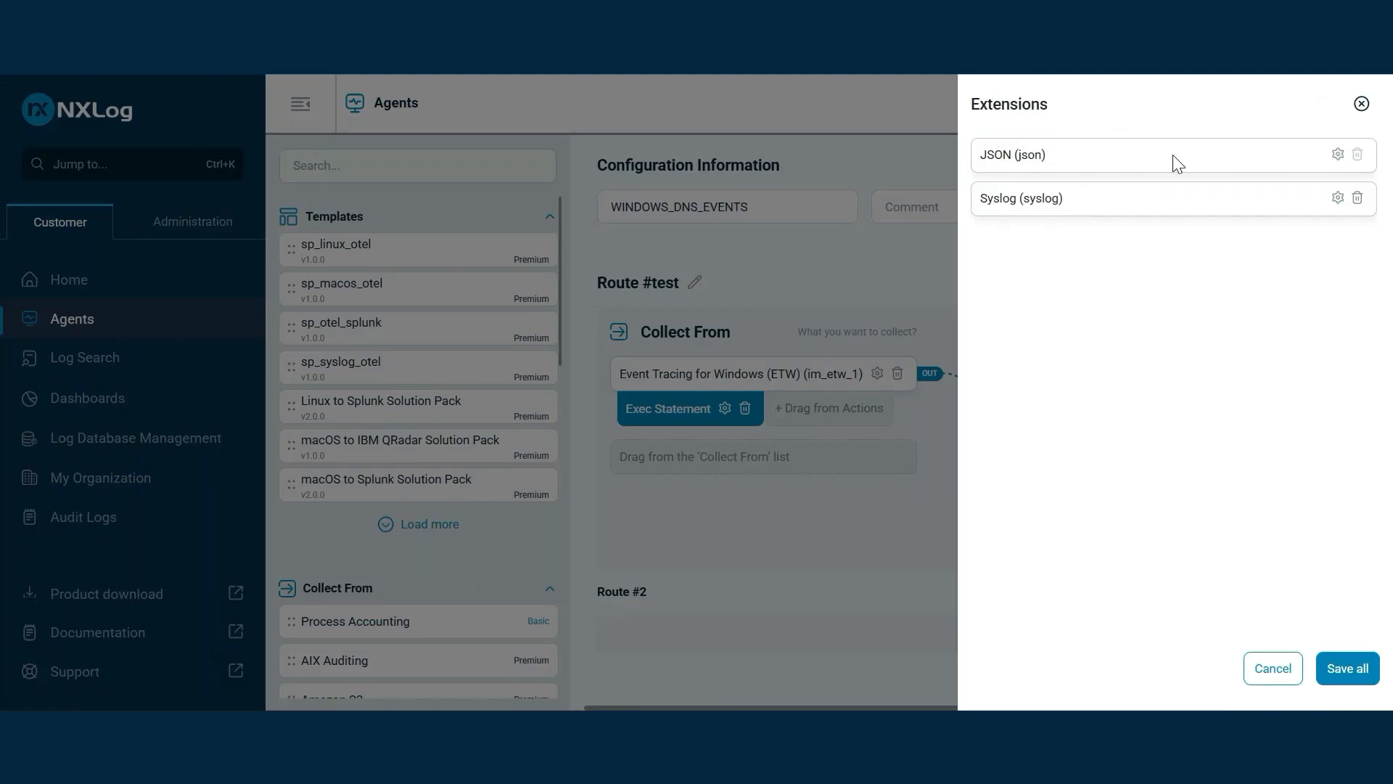
click(1337, 154)
click(1065, 221)
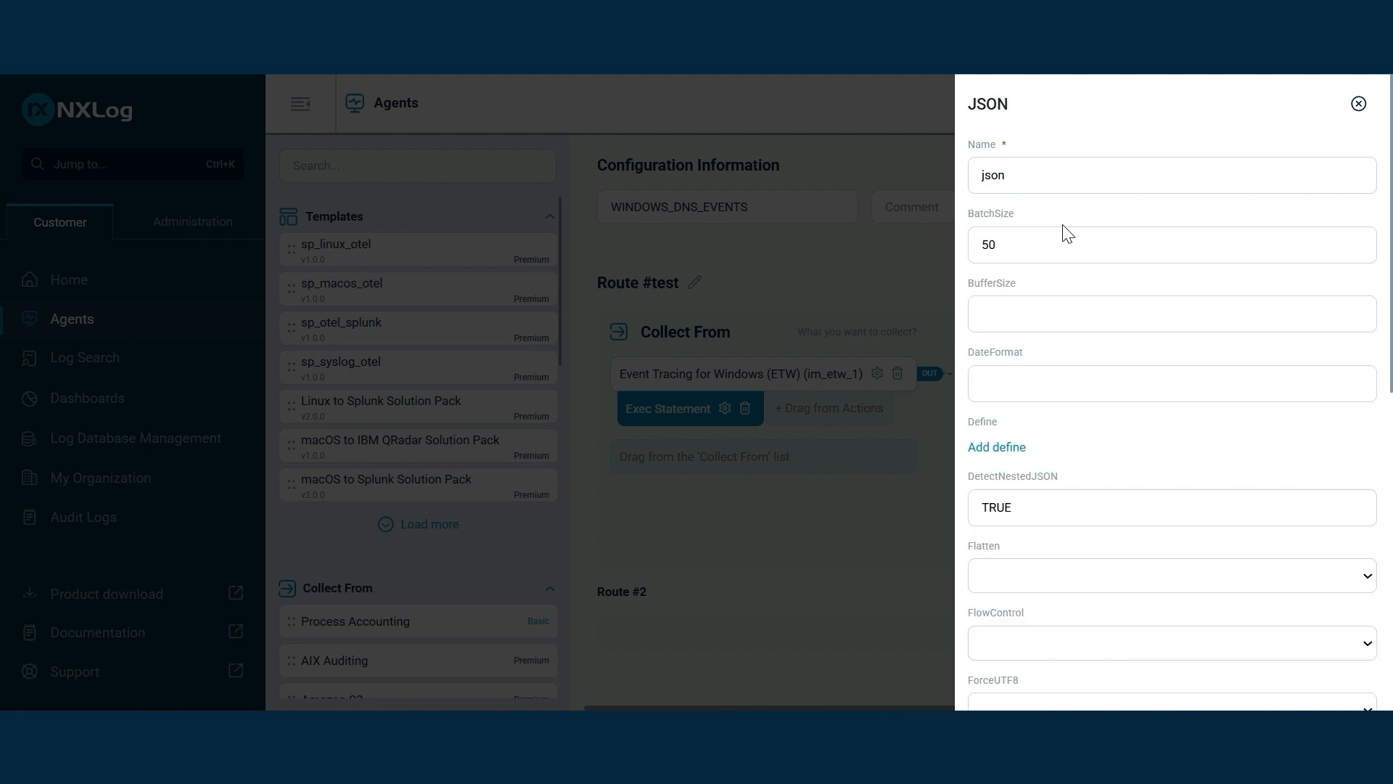
scroll(1063, 287, down, 3)
double_click(988, 290)
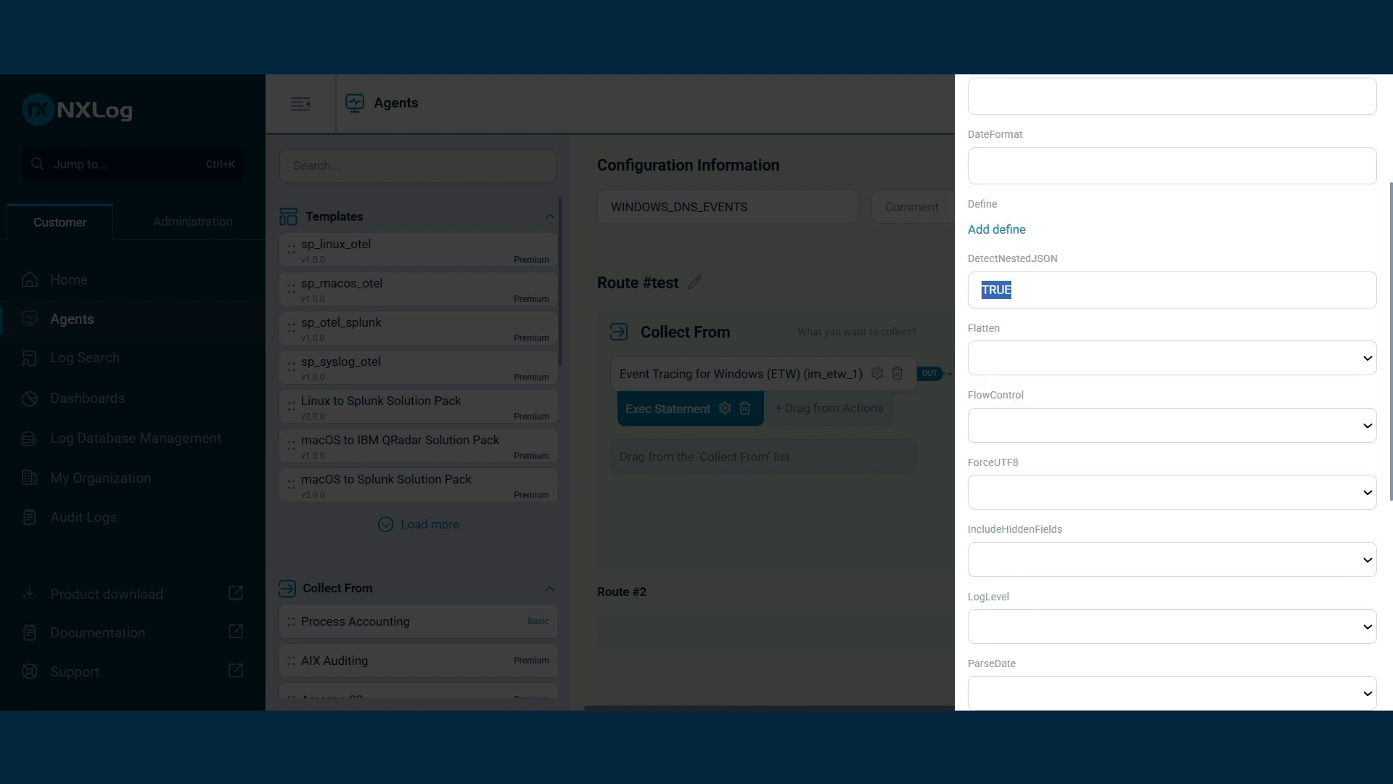
text(FALSE)
scroll(1122, 370, down, 6)
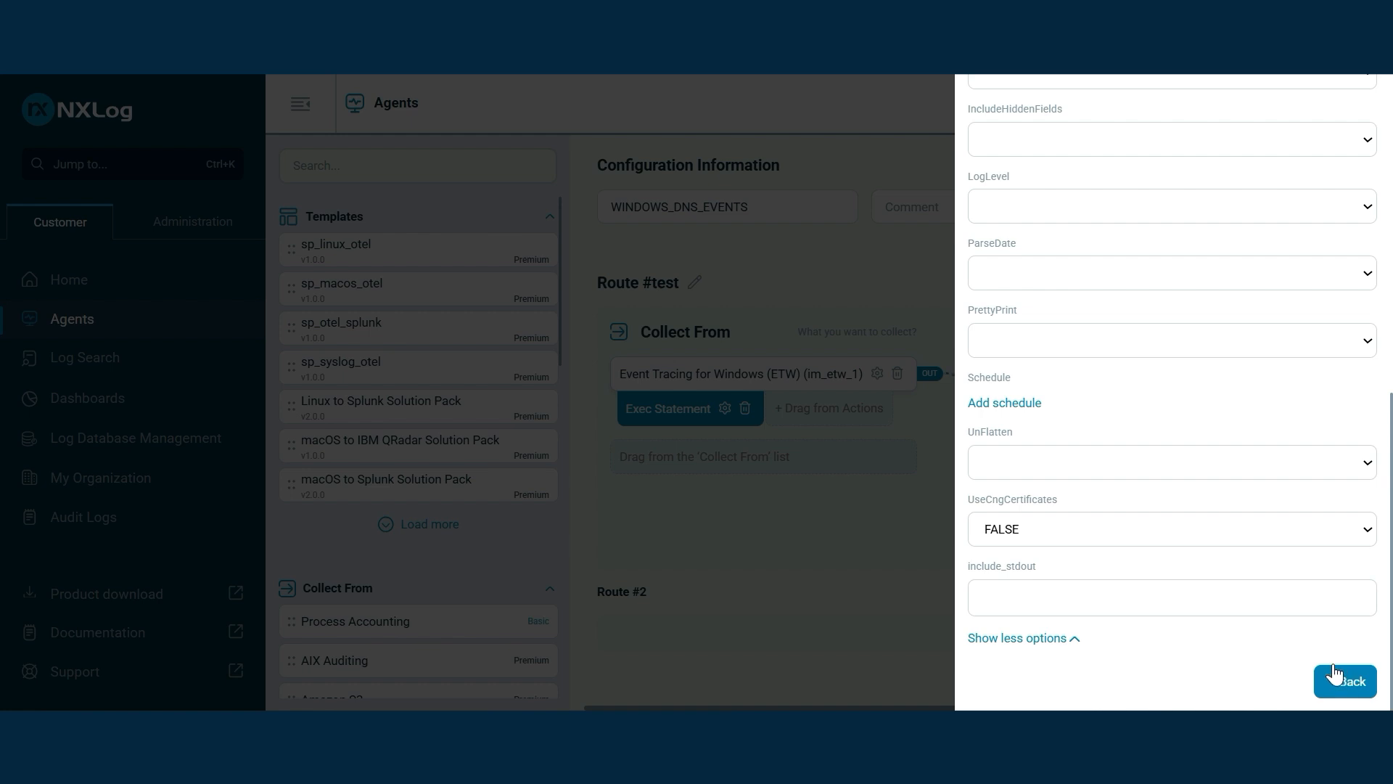
click(1348, 682)
Set the Syslog extension's LogLevel to INFO and save all extension changes
click(1339, 198)
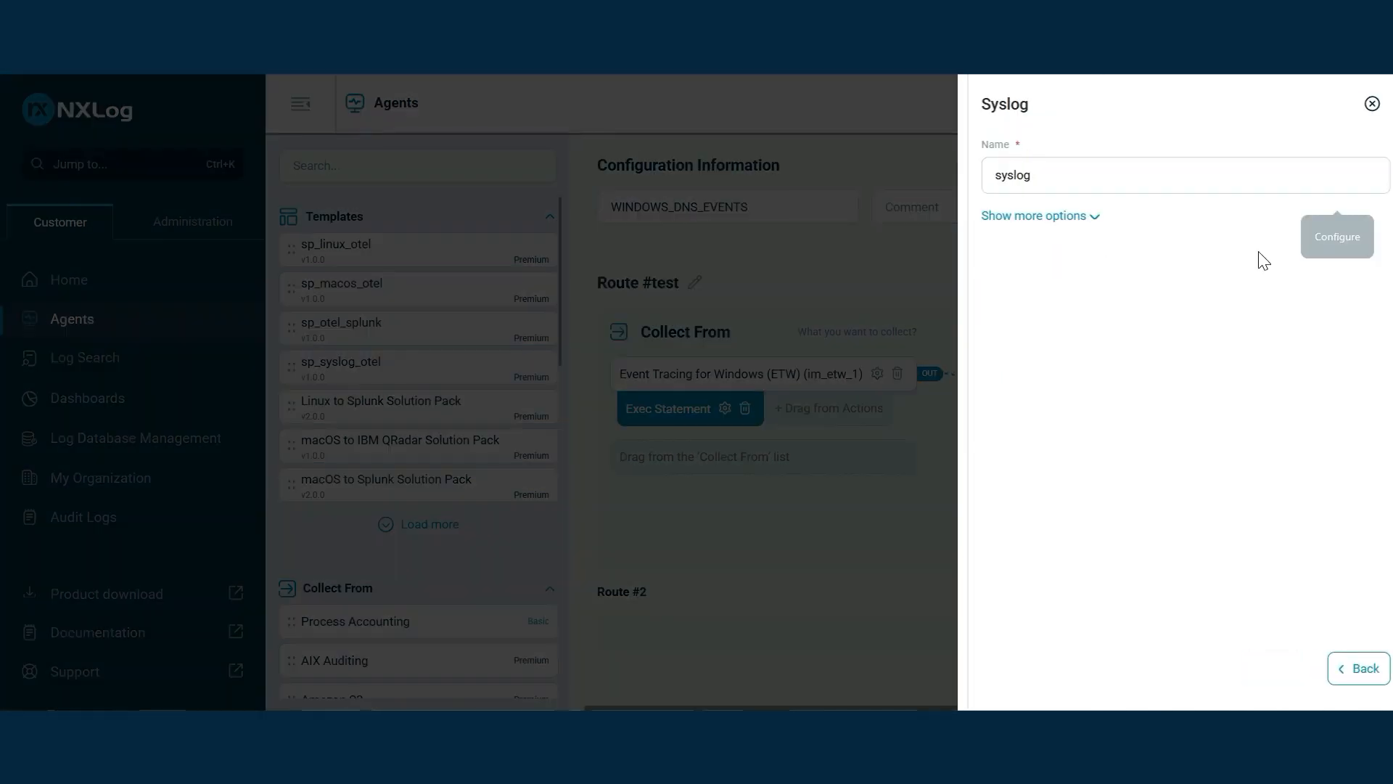
click(1056, 218)
scroll(1081, 326, down, 3)
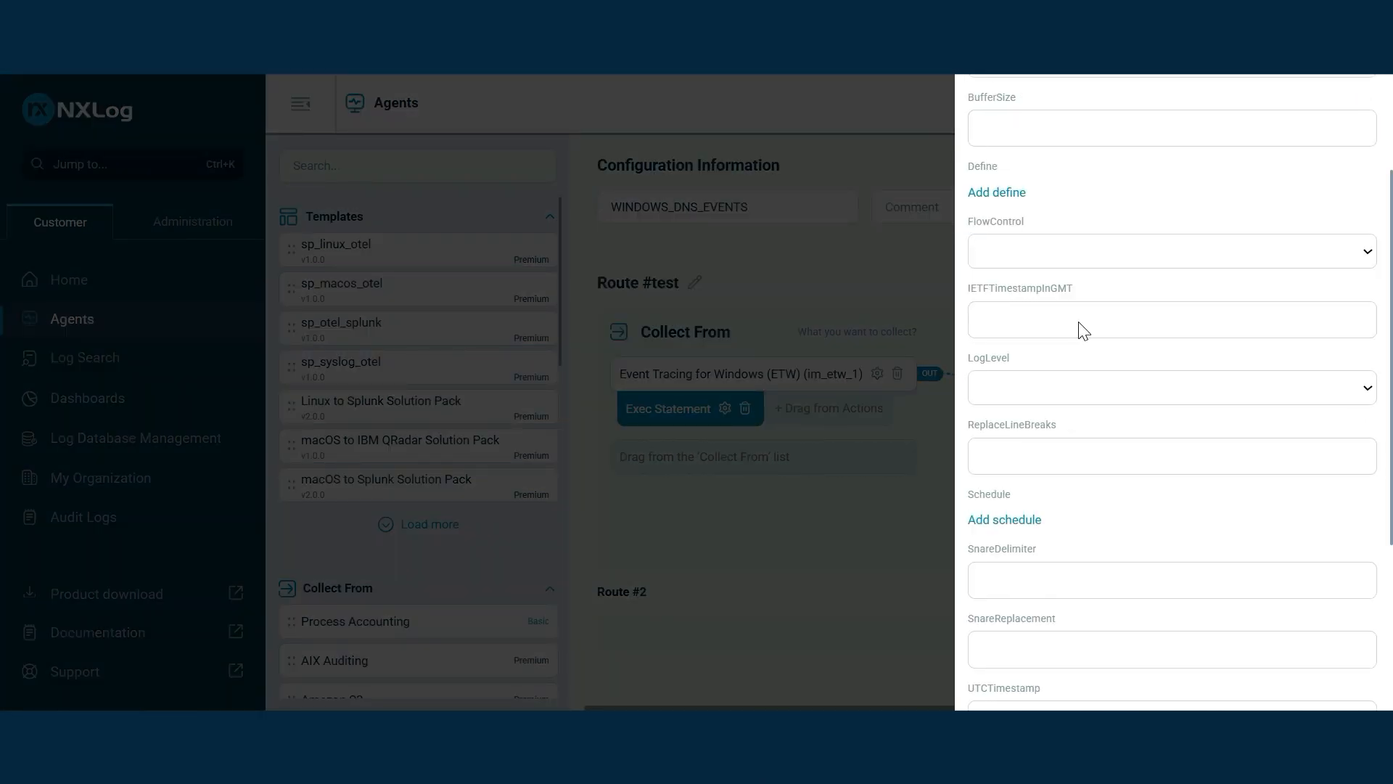
click(1091, 360)
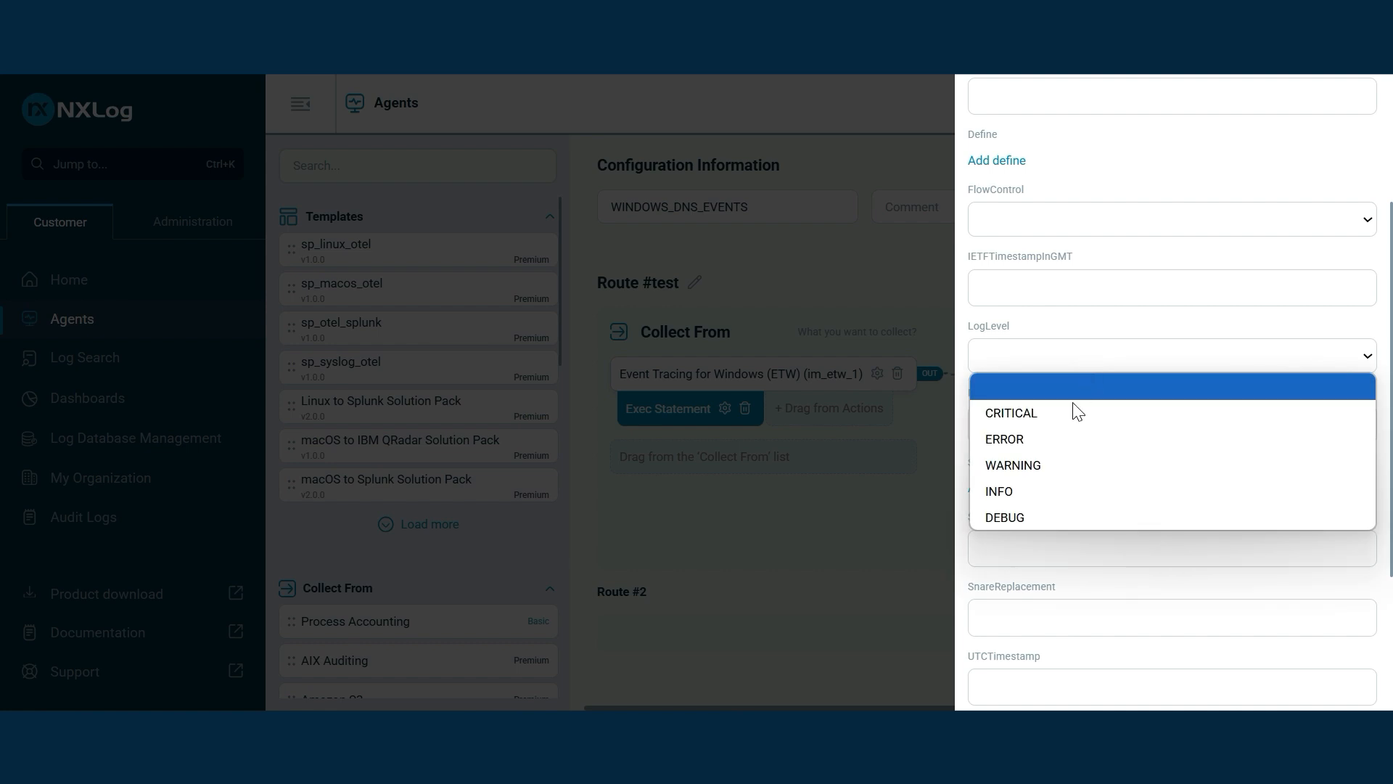
click(1038, 491)
scroll(1135, 482, down, 3)
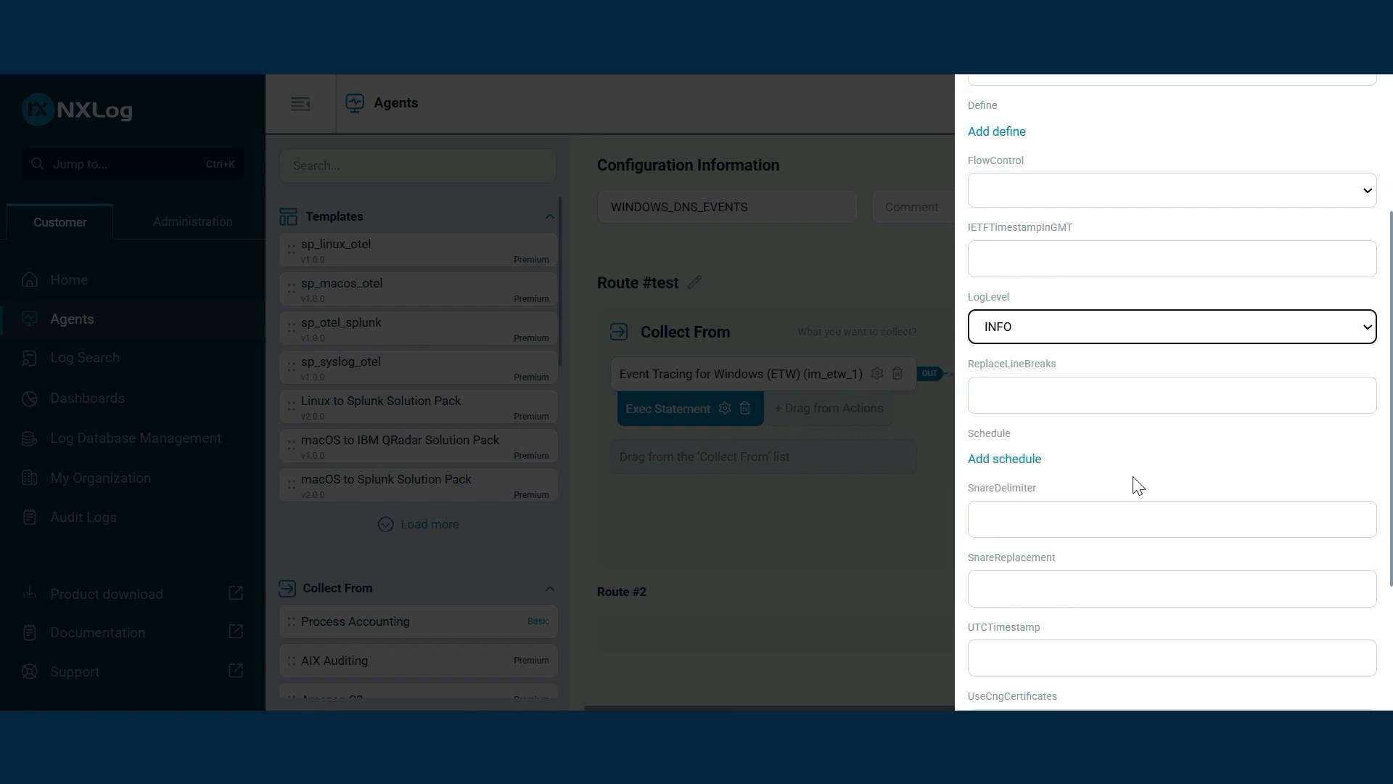
click(1328, 681)
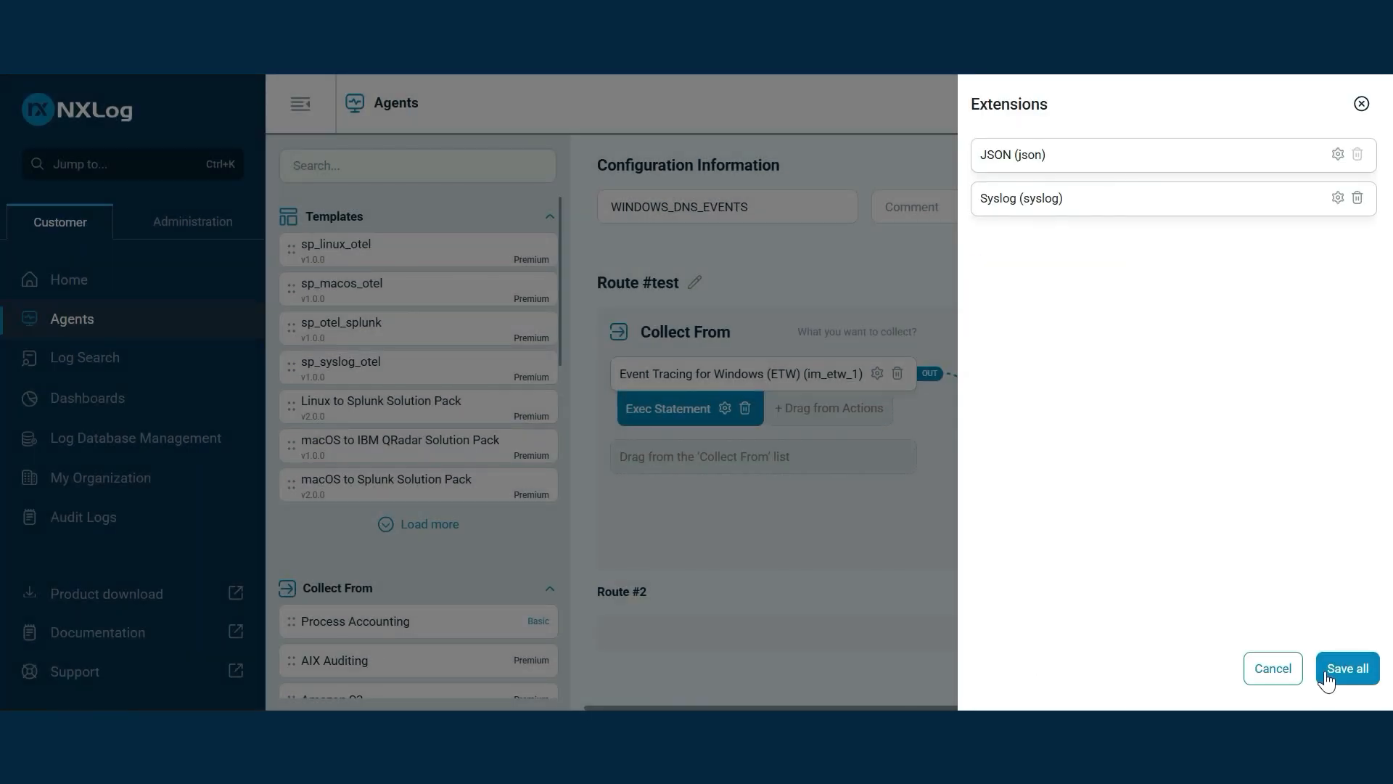
click(1331, 669)
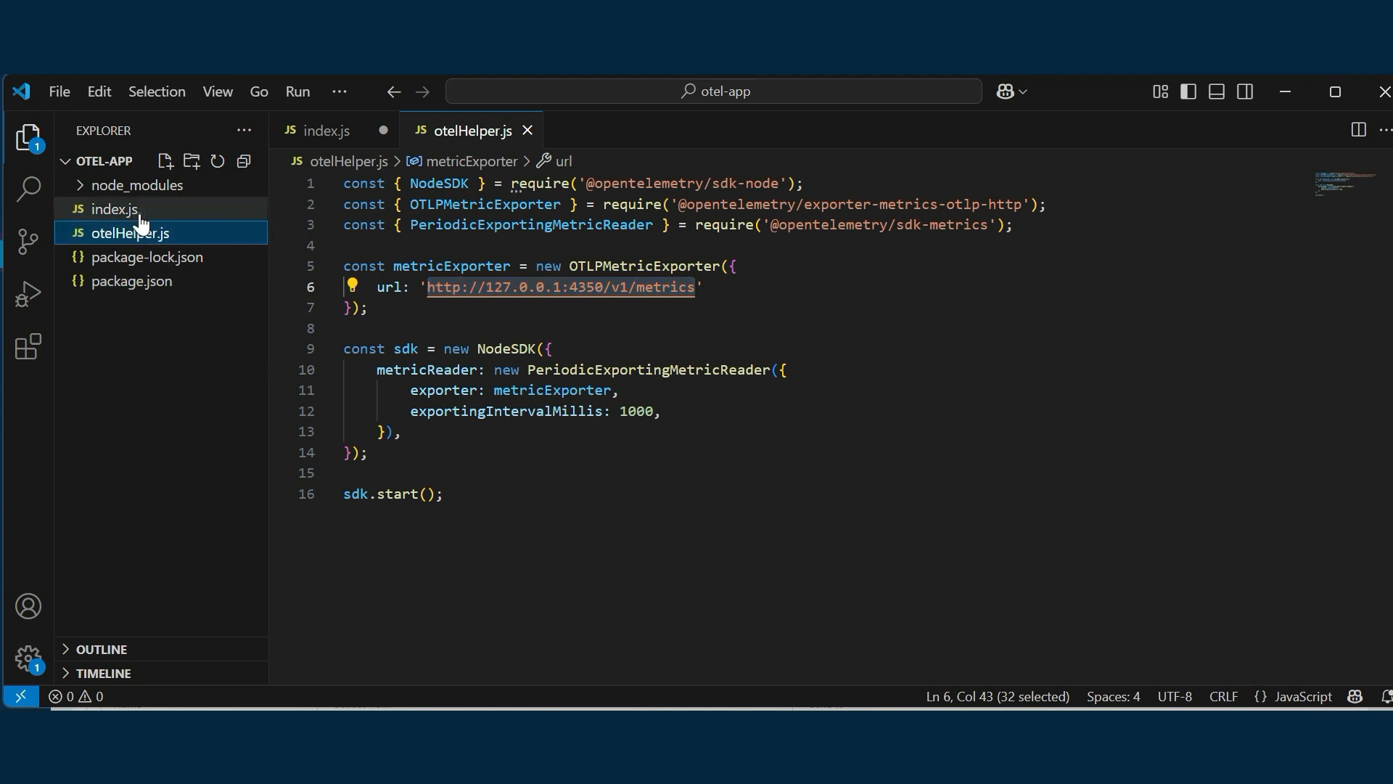
click(140, 210)
scroll(790, 429, up, 2)
scroll(790, 428, down, 3)
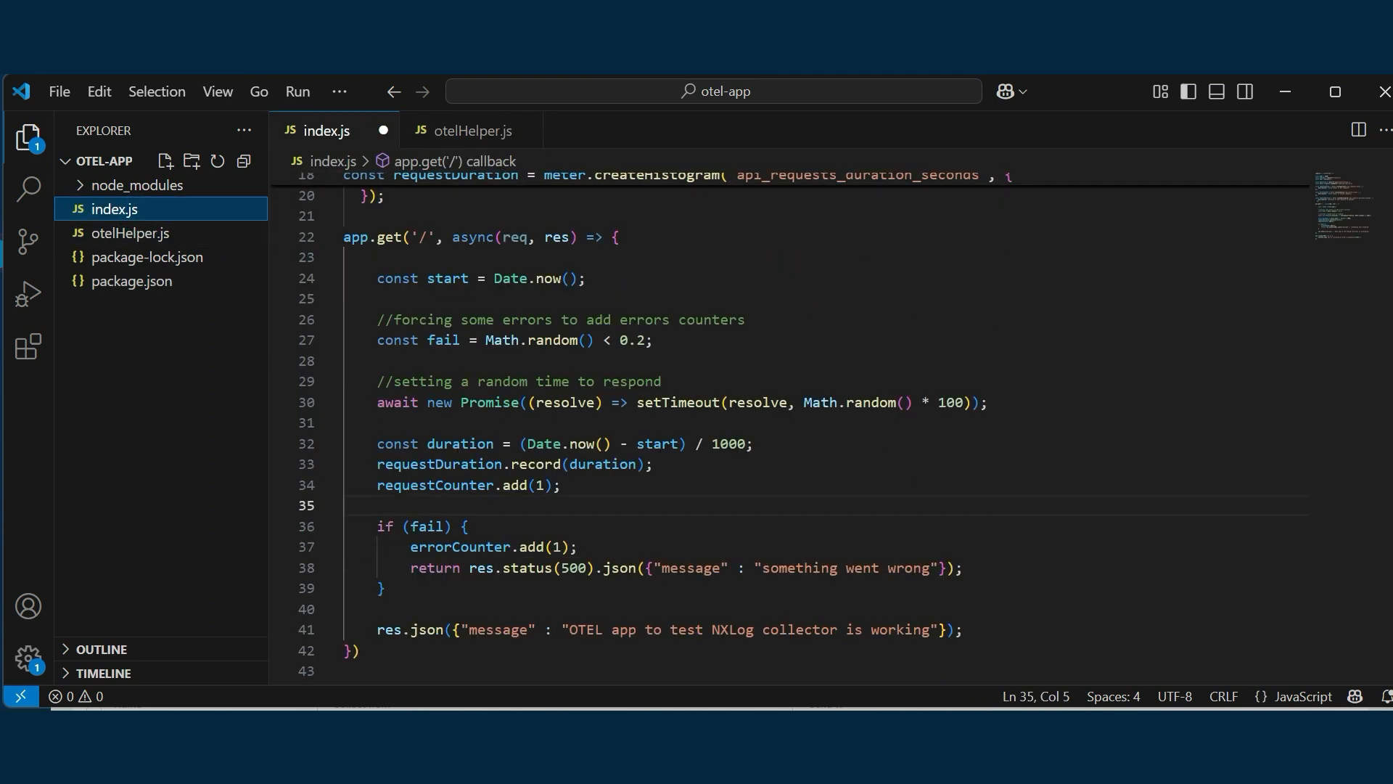
drag(345, 238, 351, 238)
click(627, 238)
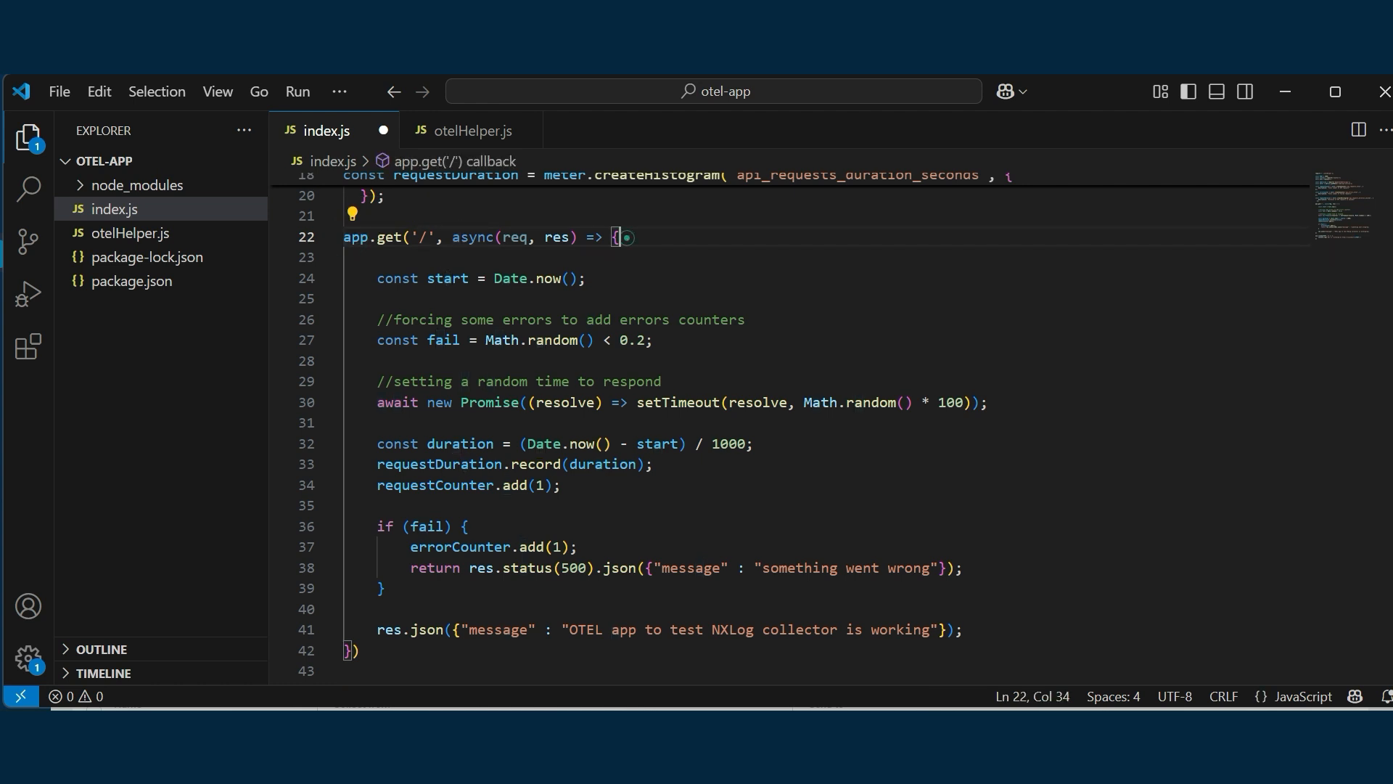
drag(552, 341, 663, 341)
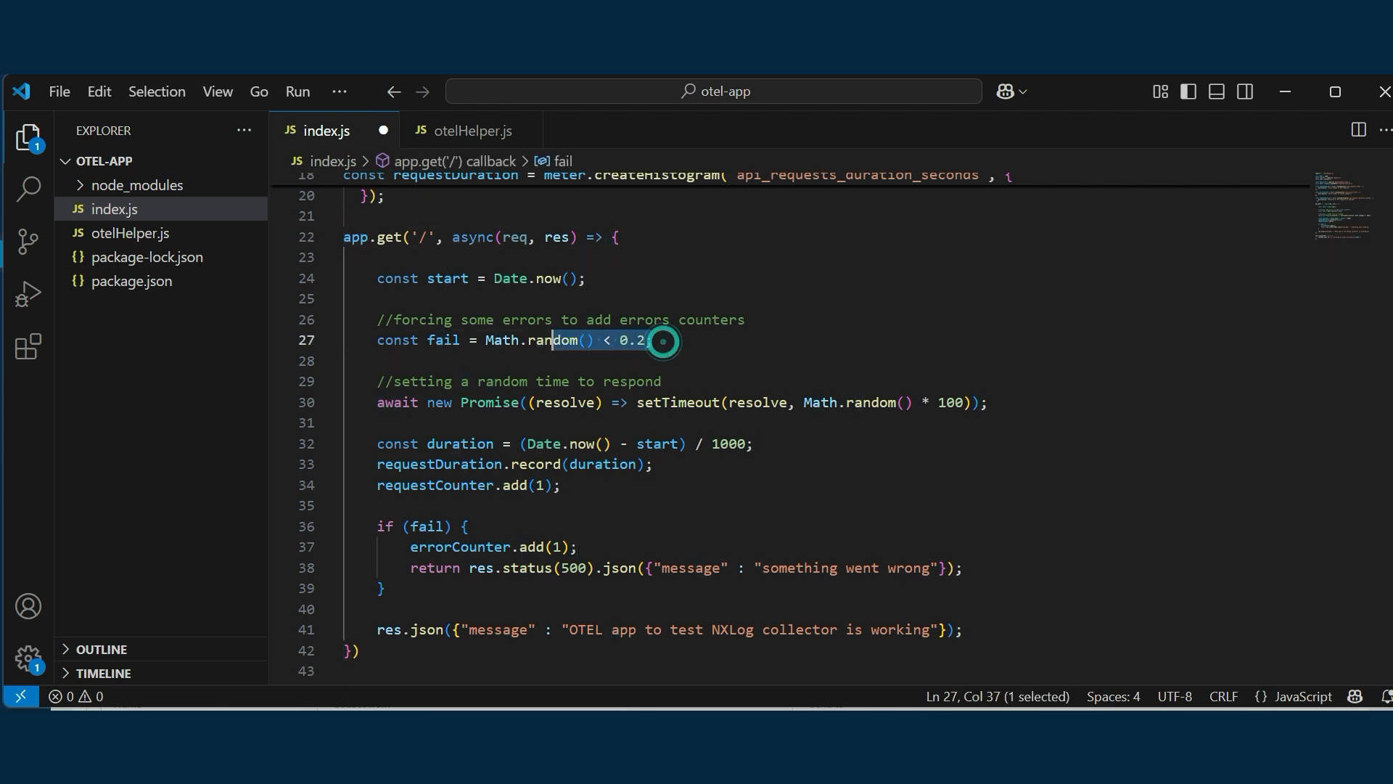
key(shift+Home)
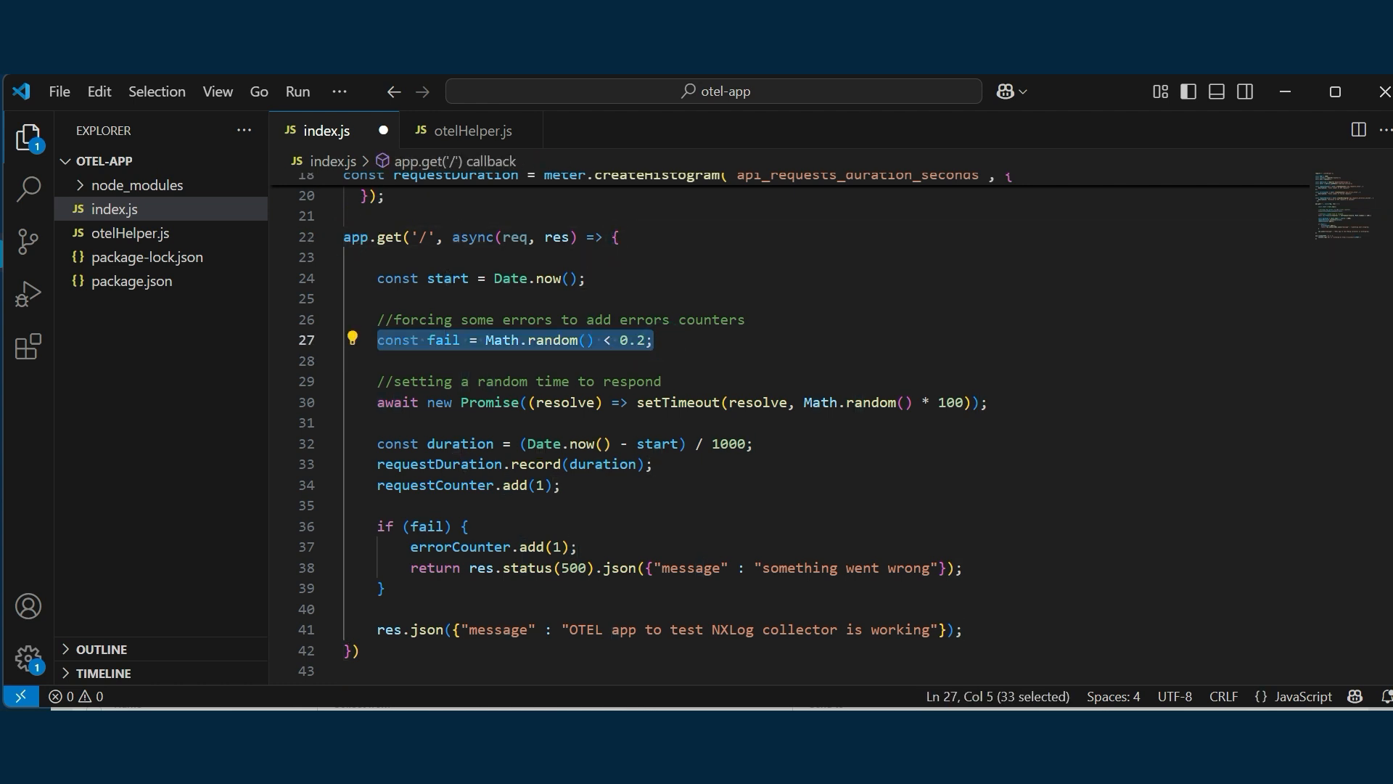
drag(988, 402, 377, 402)
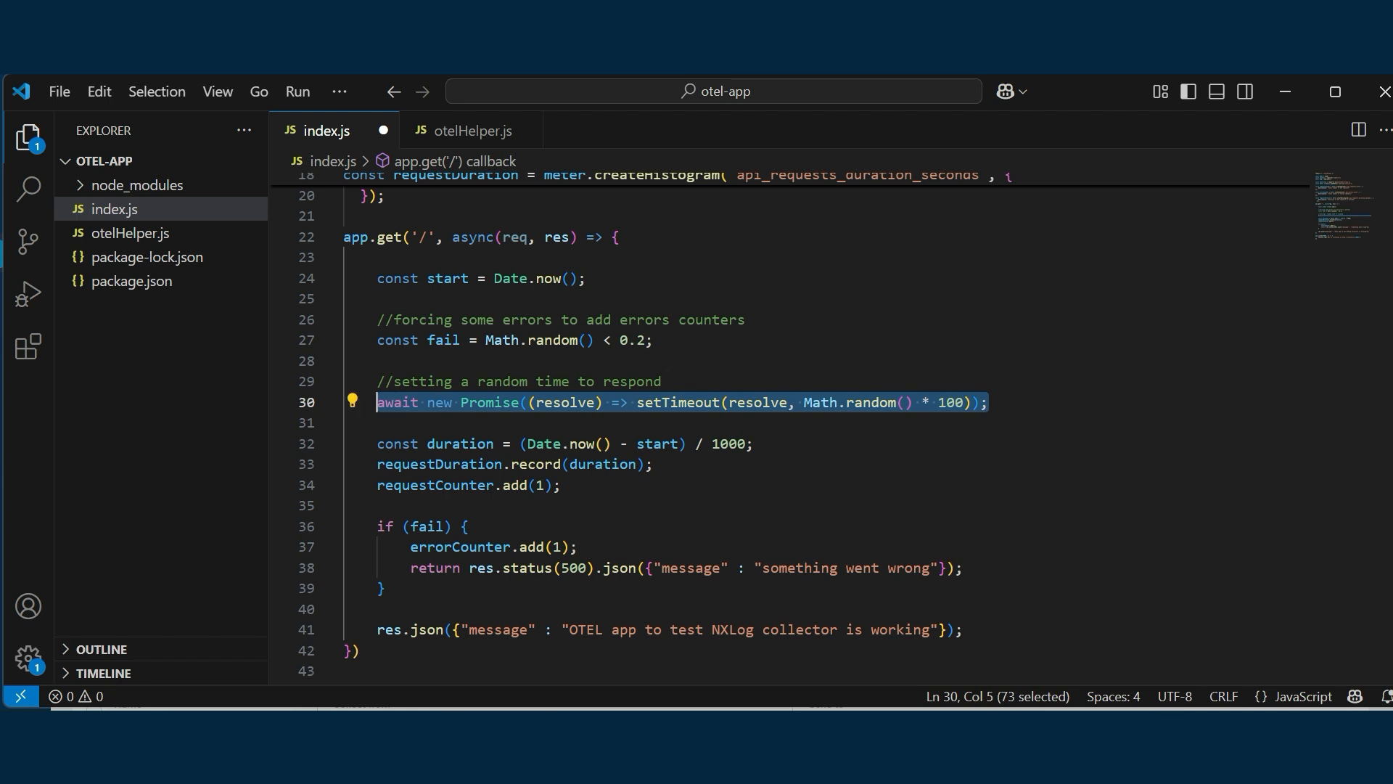
click(856, 441)
scroll(856, 441, down, 3)
scroll(856, 442, up, 1)
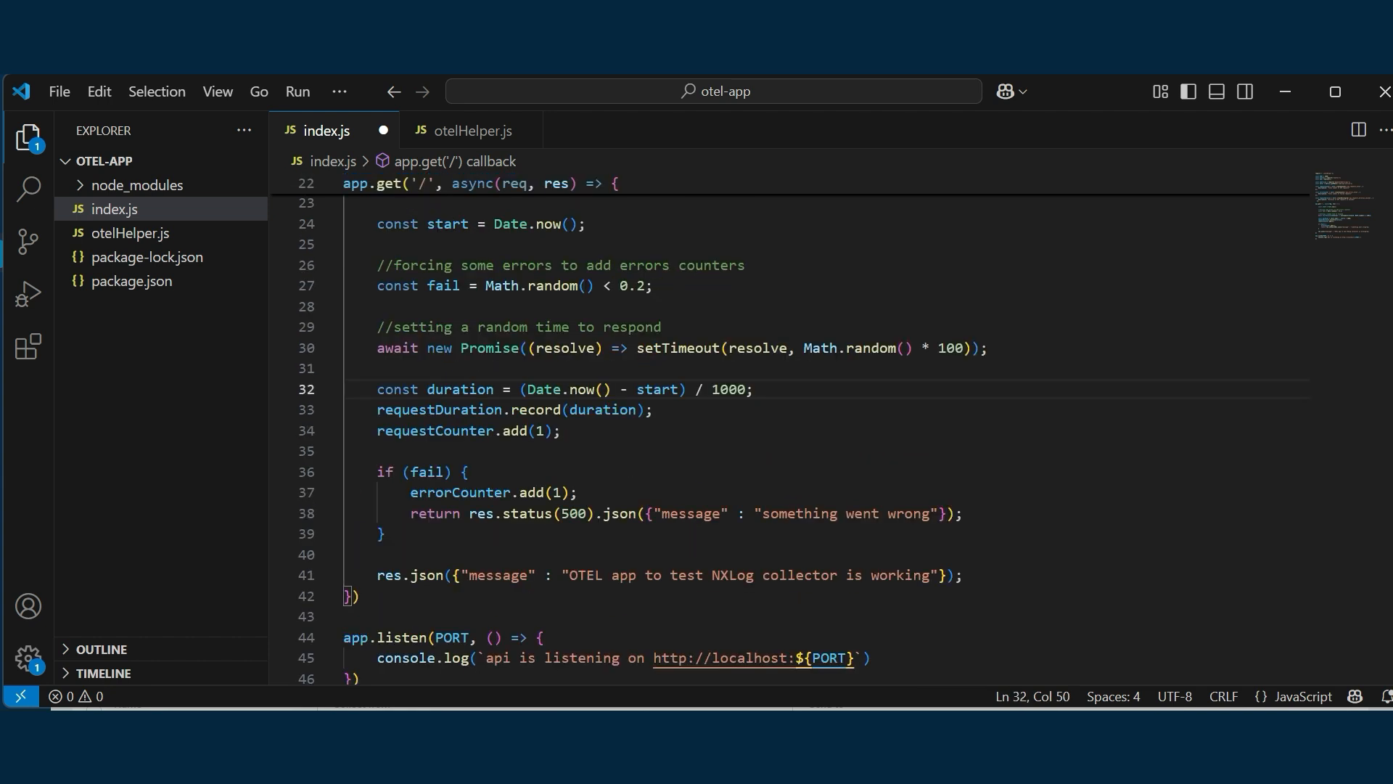
scroll(856, 441, up, 1)
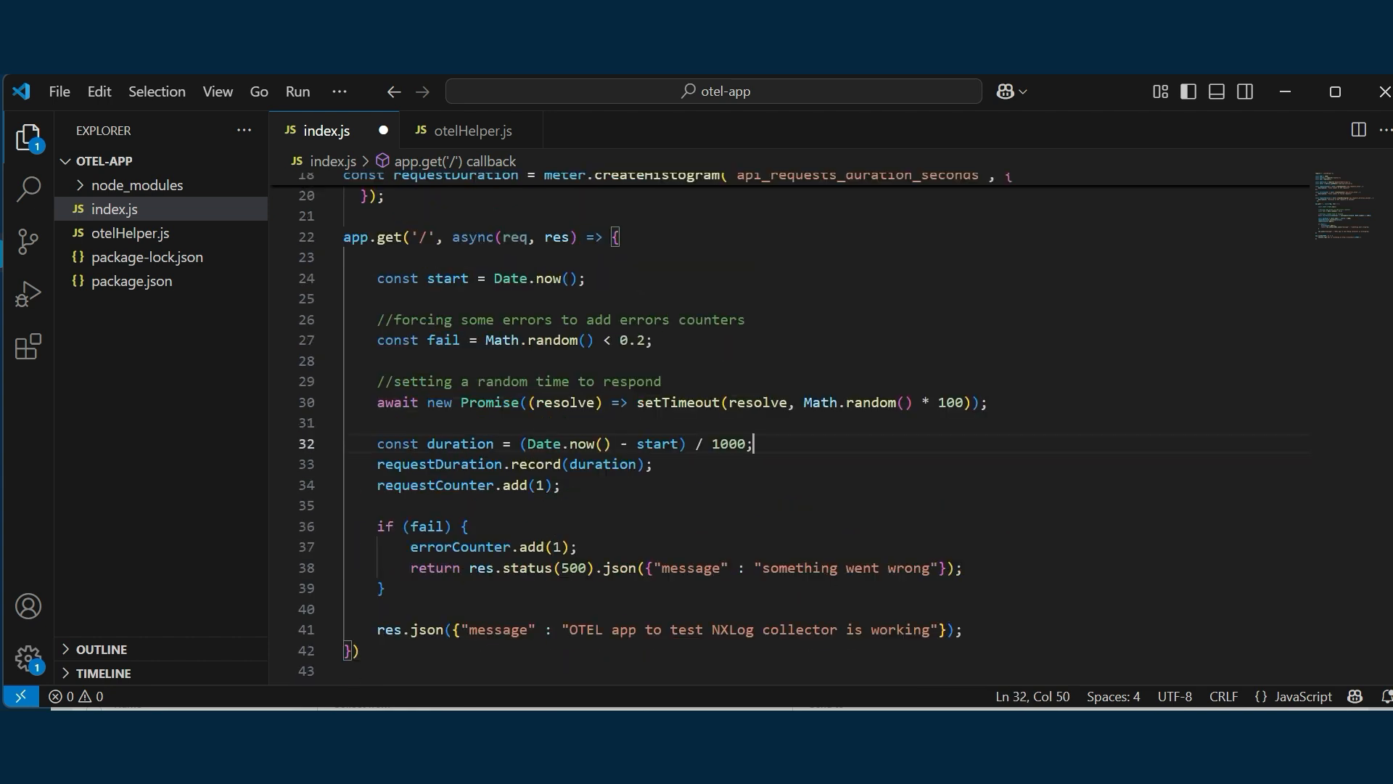
click(446, 140)
click(668, 321)
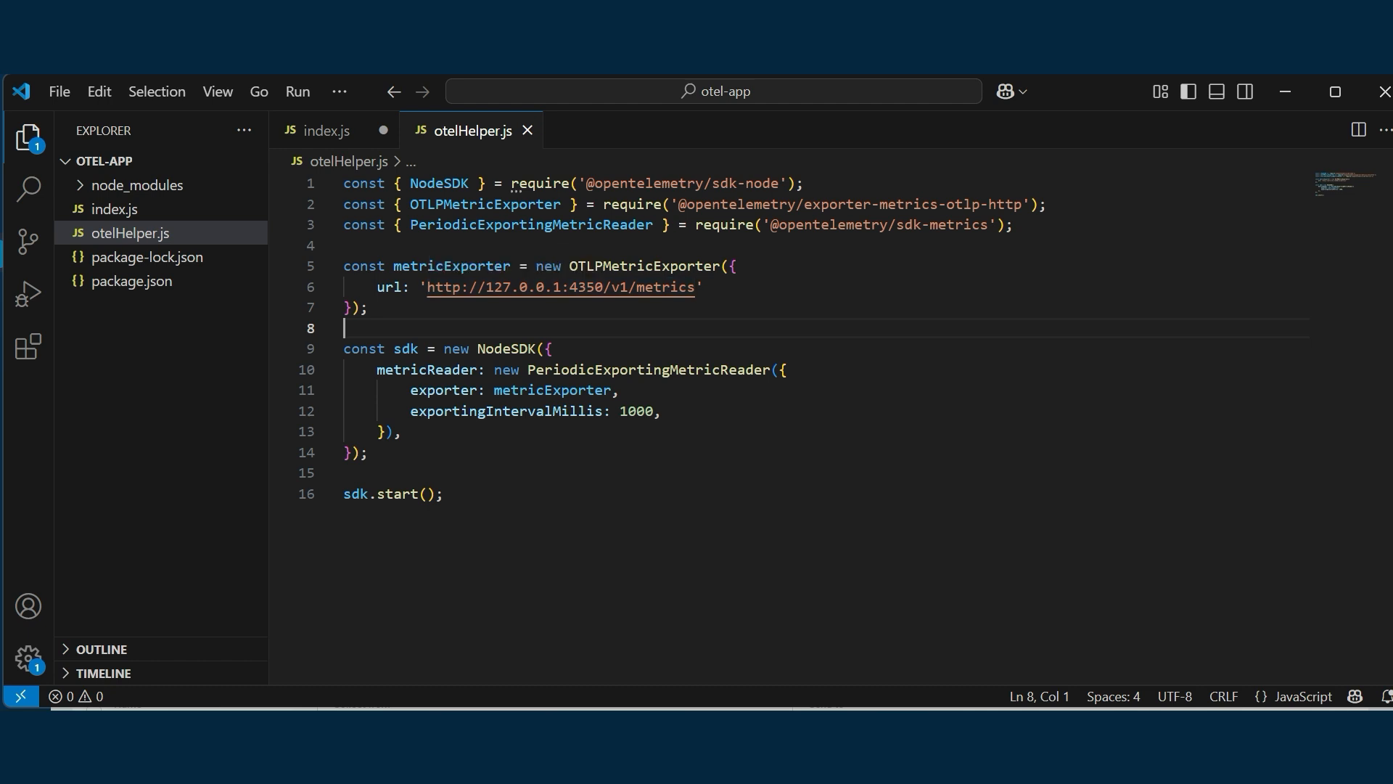
Review the OTEL agent configuration as text, including the otel_node_api input's module and listen address
click(1286, 93)
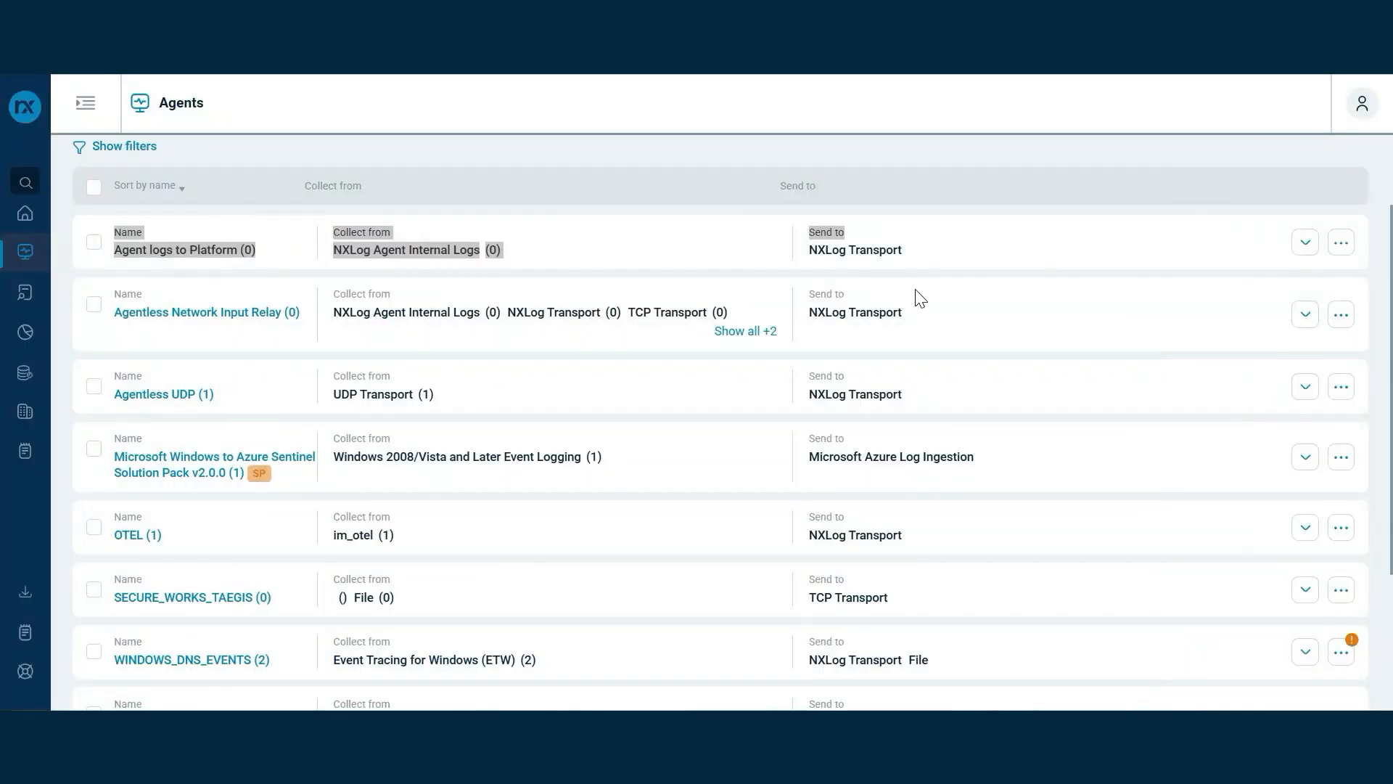
click(146, 536)
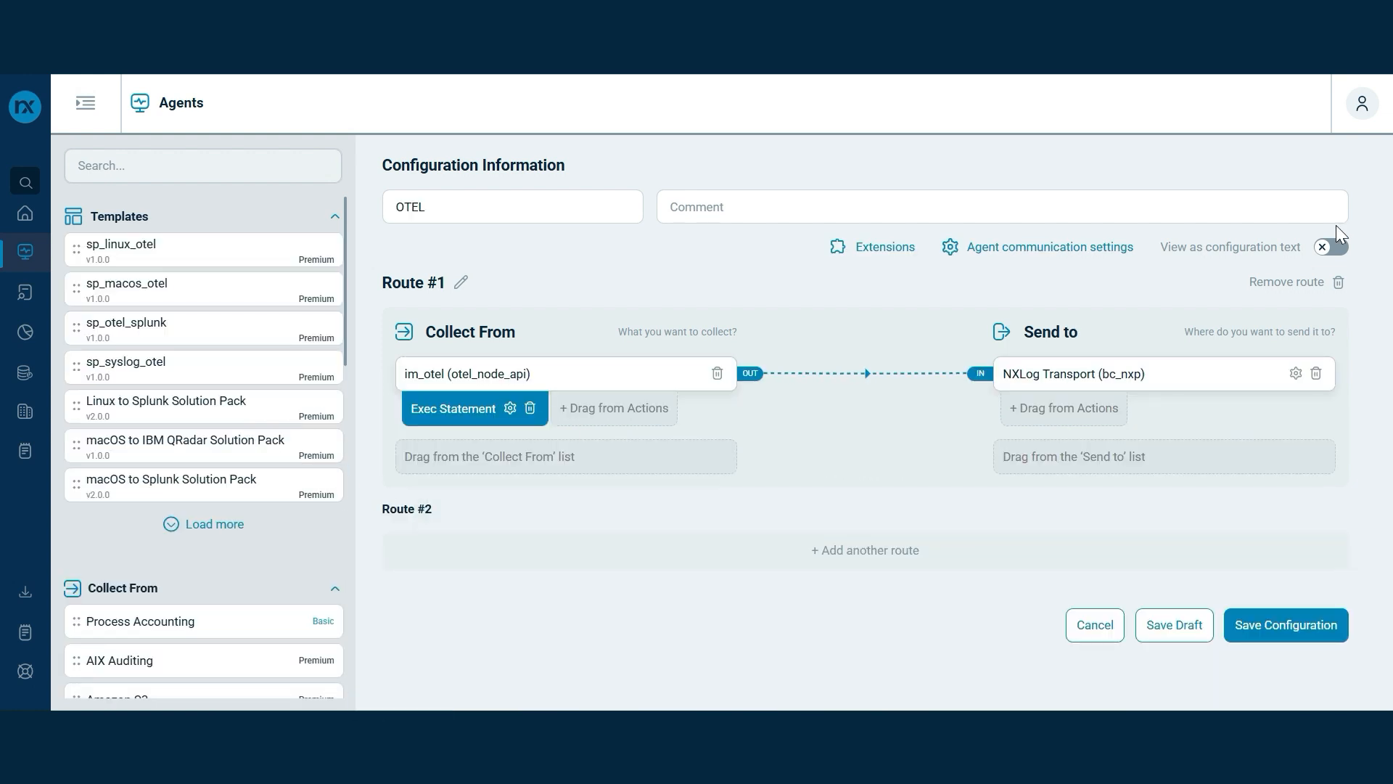
click(1332, 248)
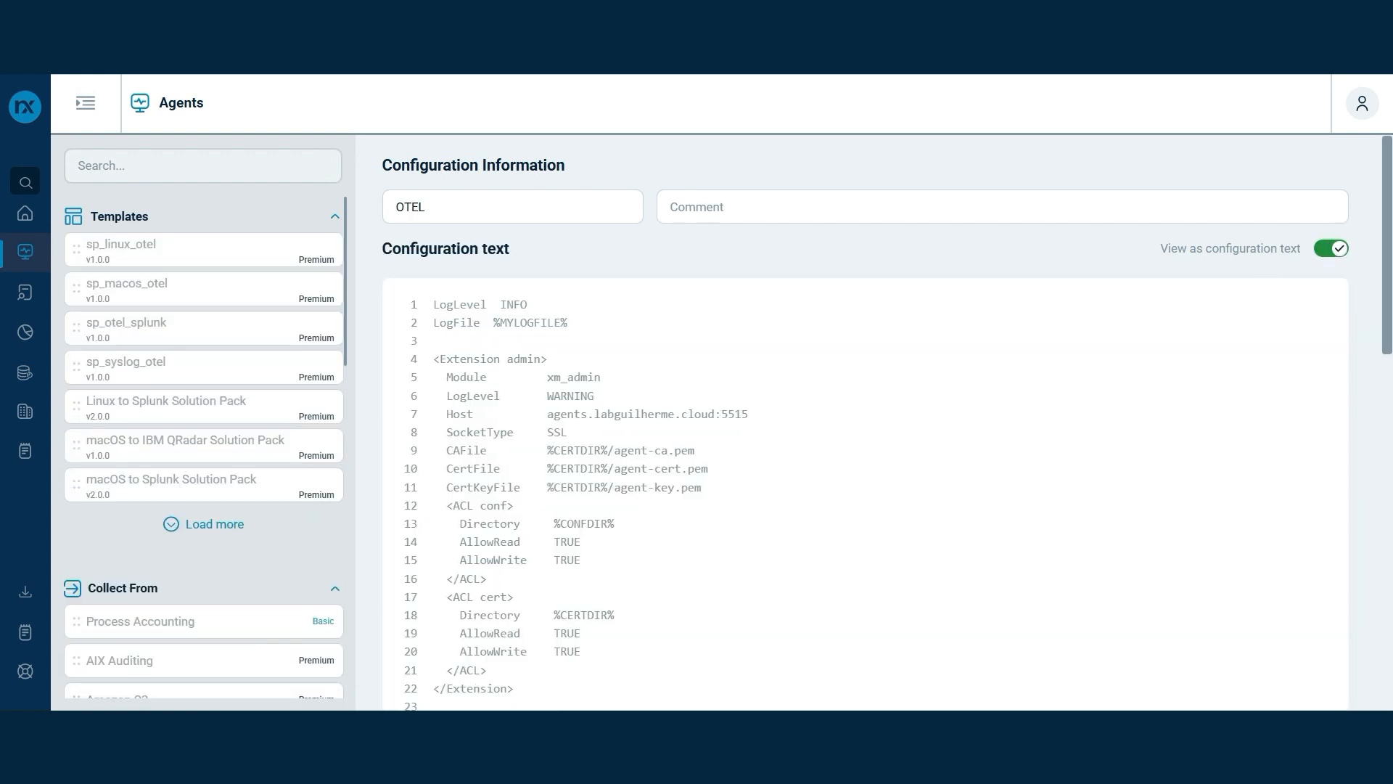
scroll(1268, 276, down, 8)
scroll(865, 422, down, 1)
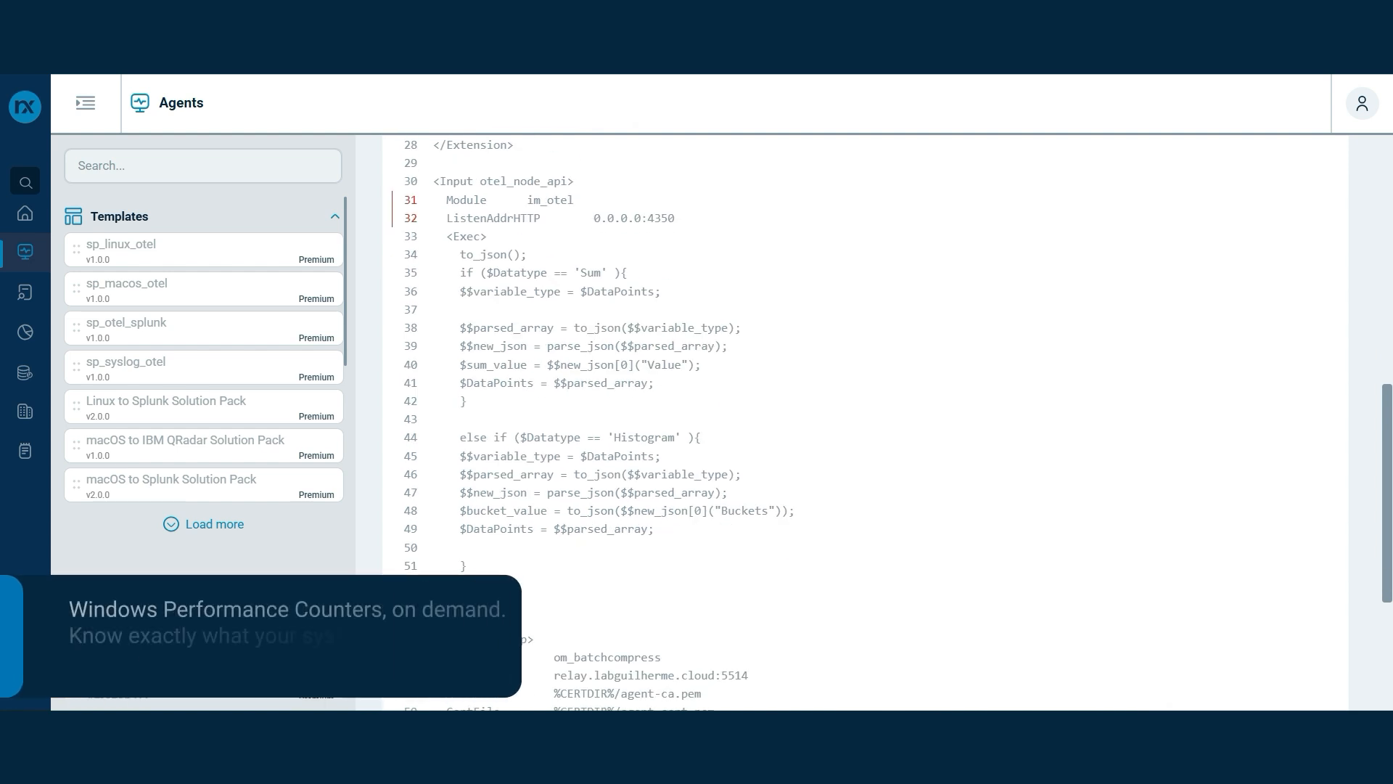
drag(466, 180, 674, 218)
click(705, 228)
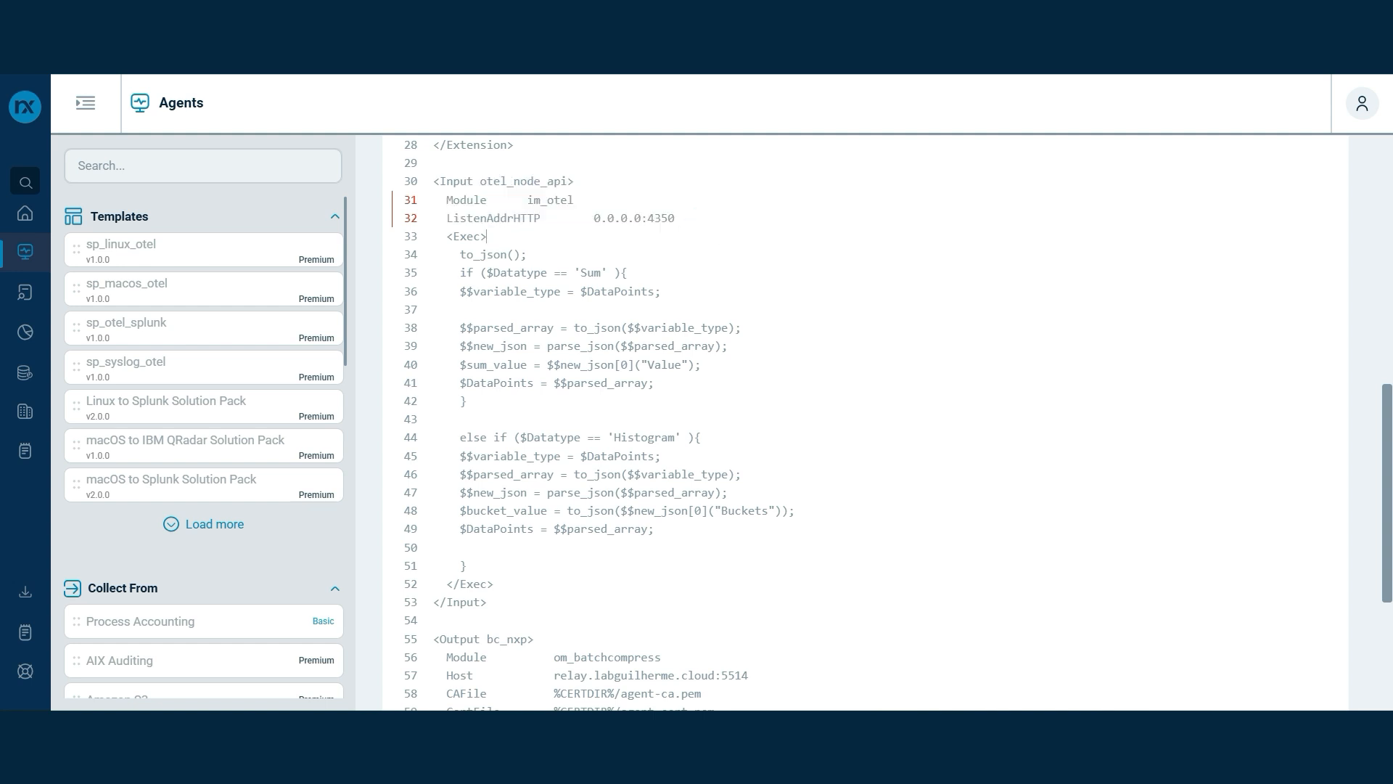
scroll(863, 421, down, 2)
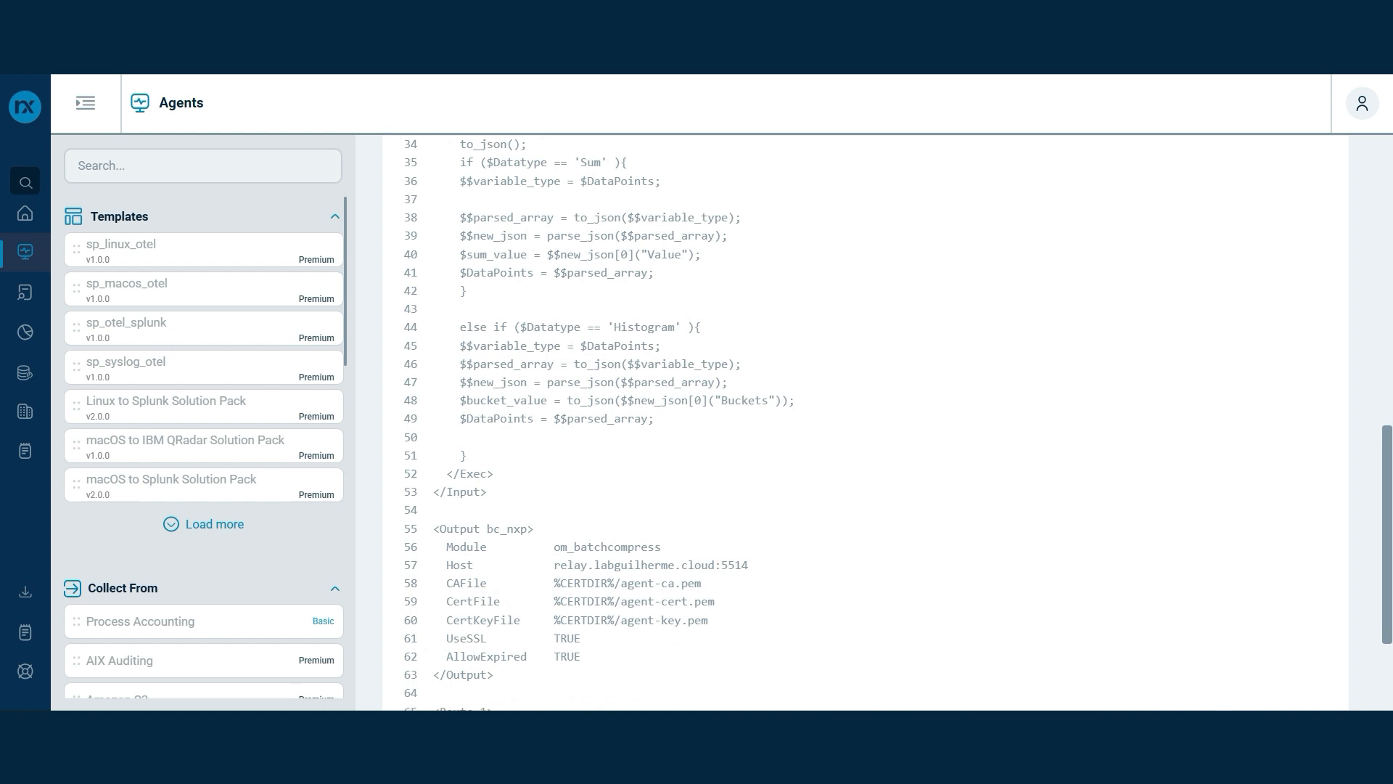
scroll(863, 421, down, 2)
scroll(863, 421, up, 2)
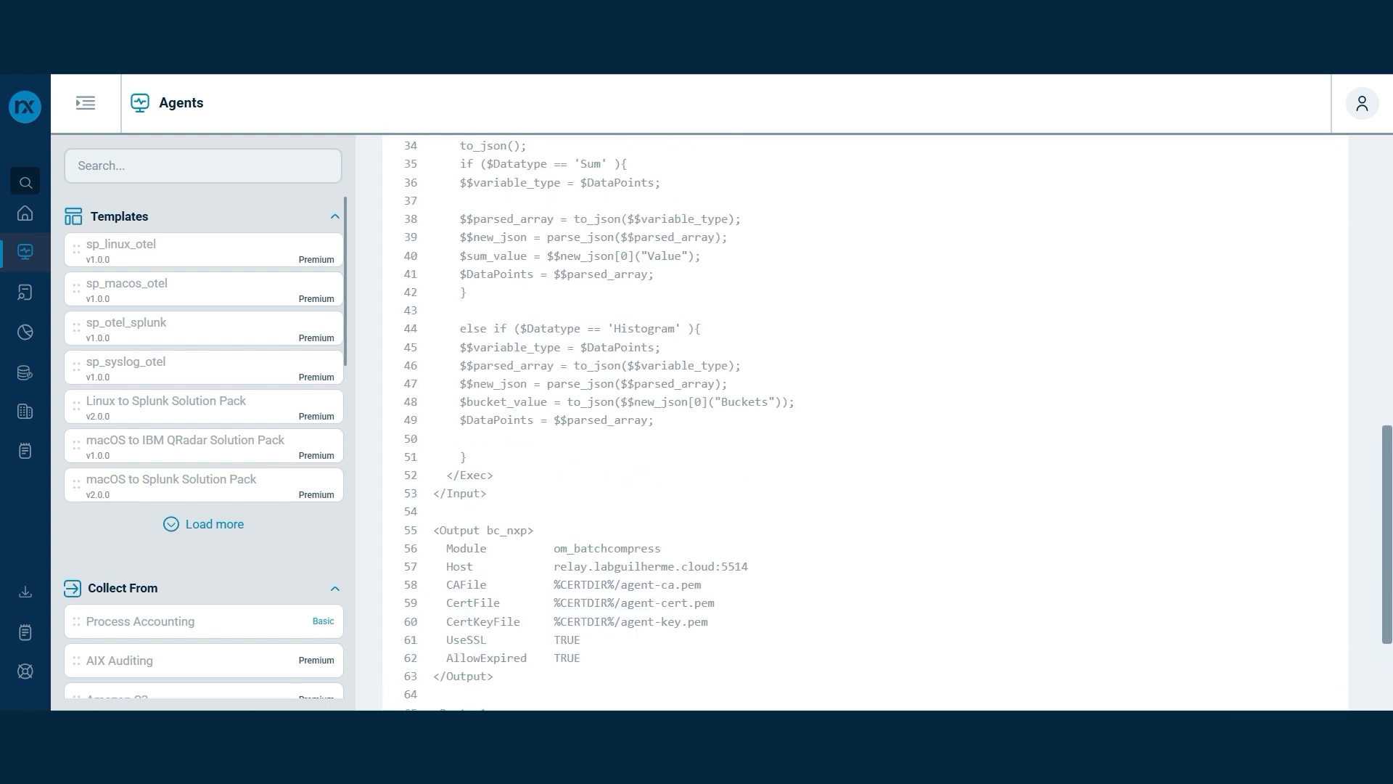
scroll(864, 421, down, 2)
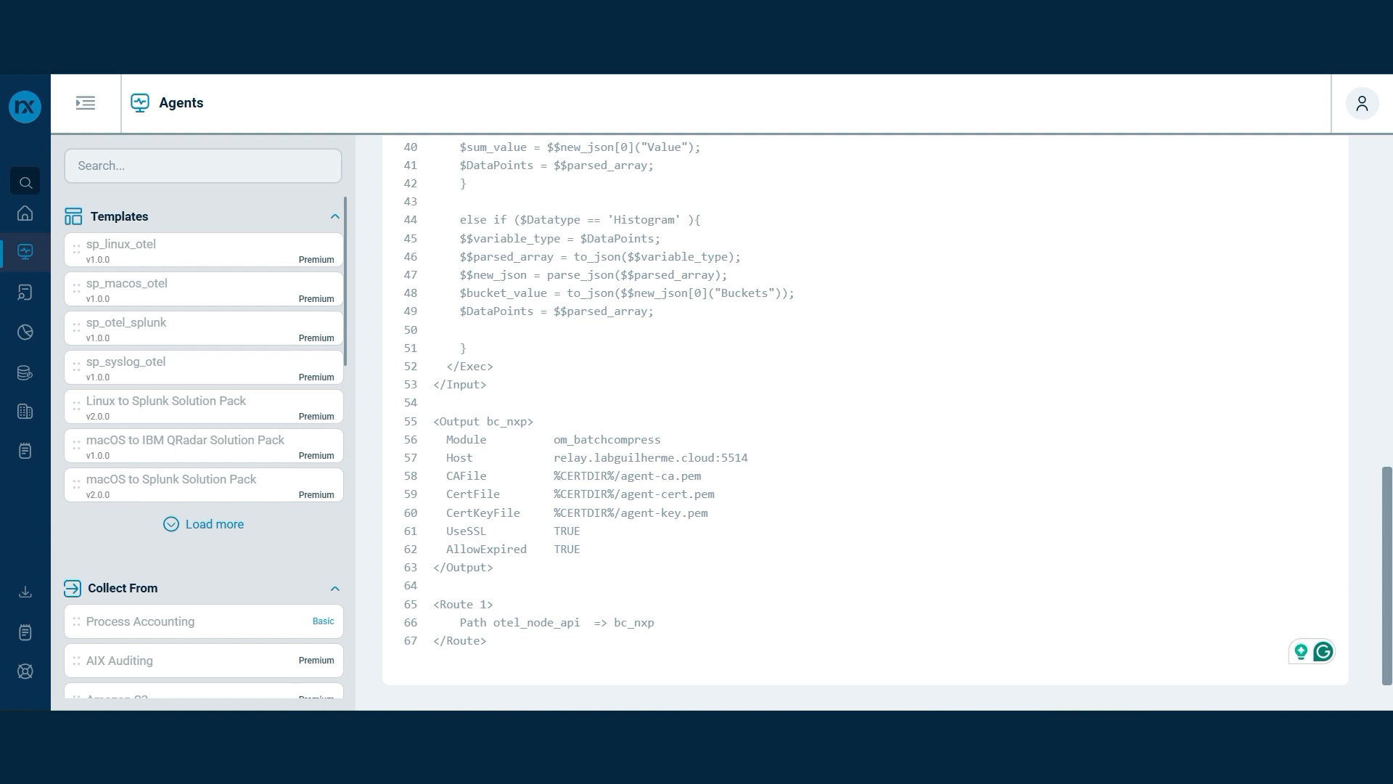
scroll(864, 421, up, 2)
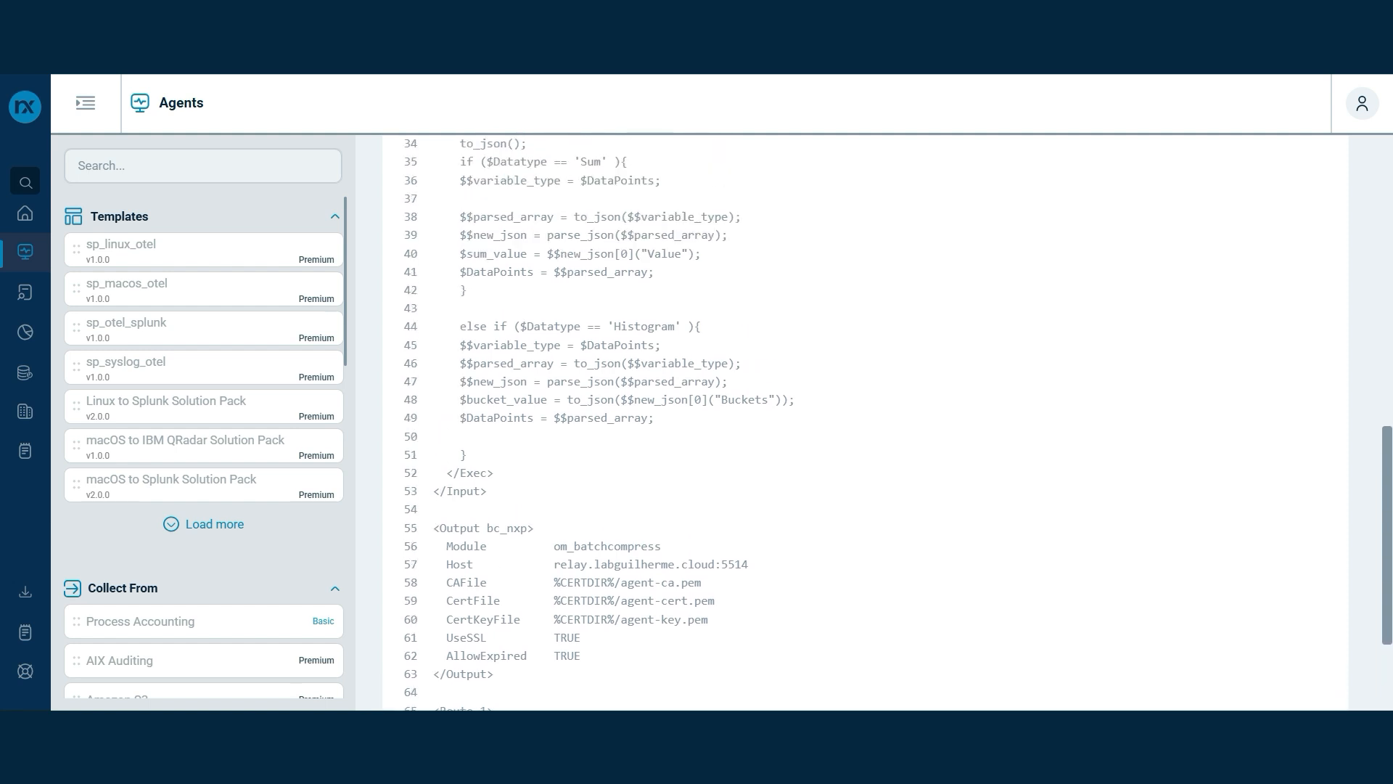
scroll(864, 421, down, 2)
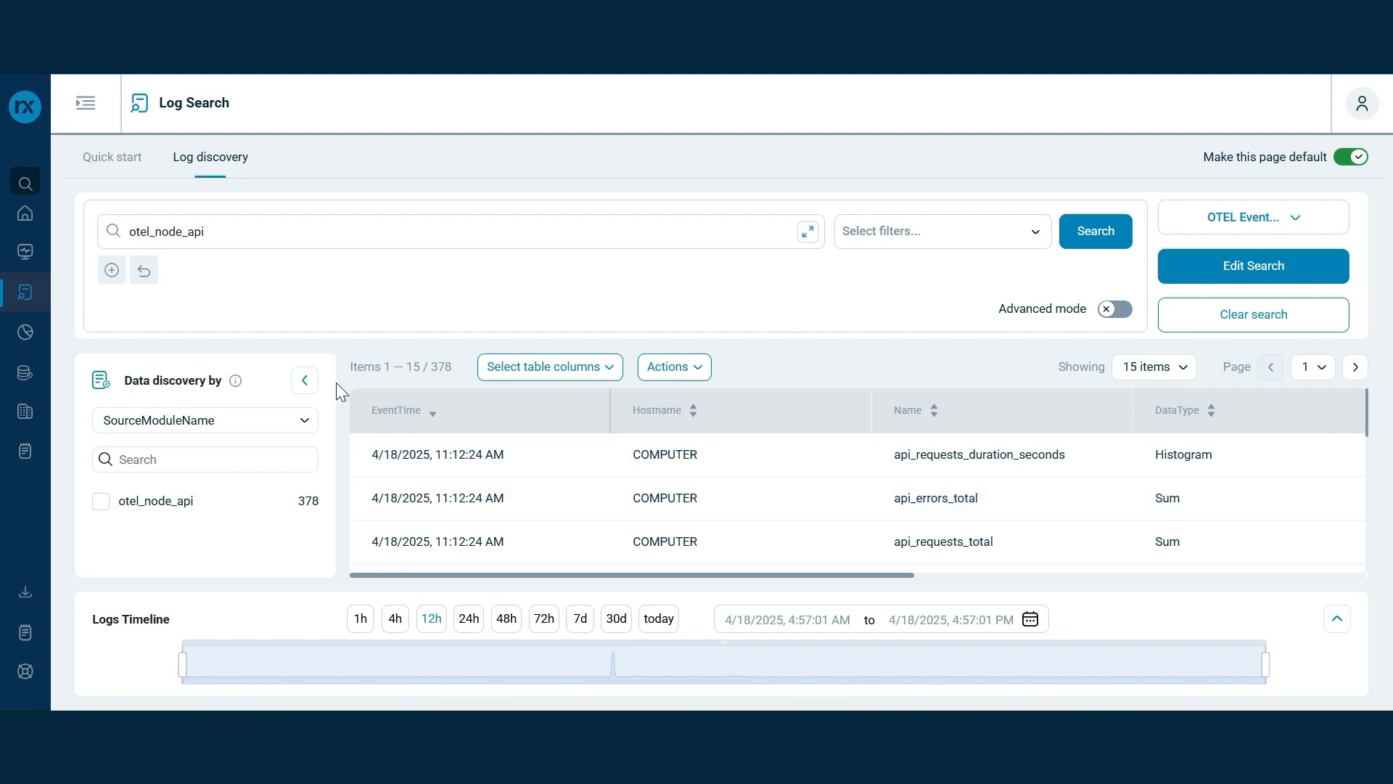
Collapse the Data discovery panel and scroll the results table
click(306, 379)
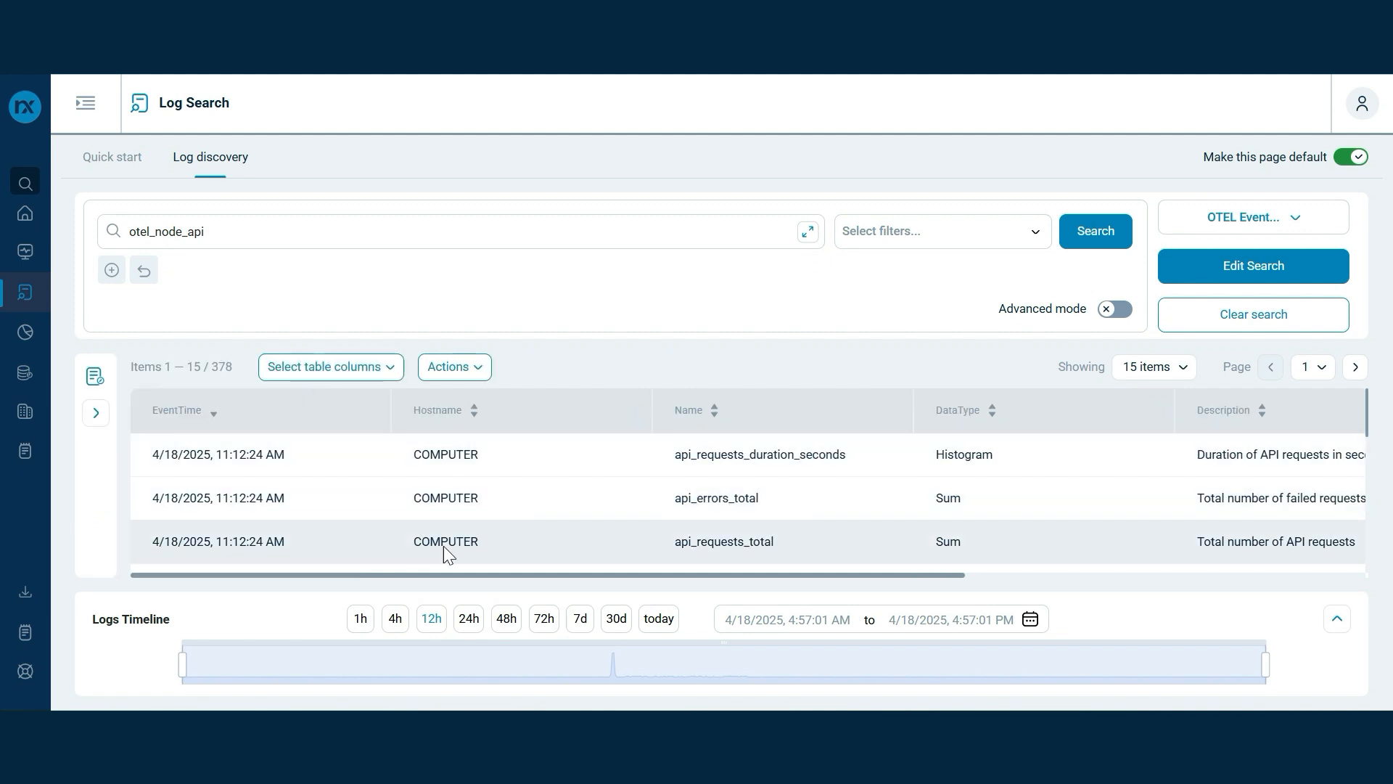
drag(438, 575, 778, 572)
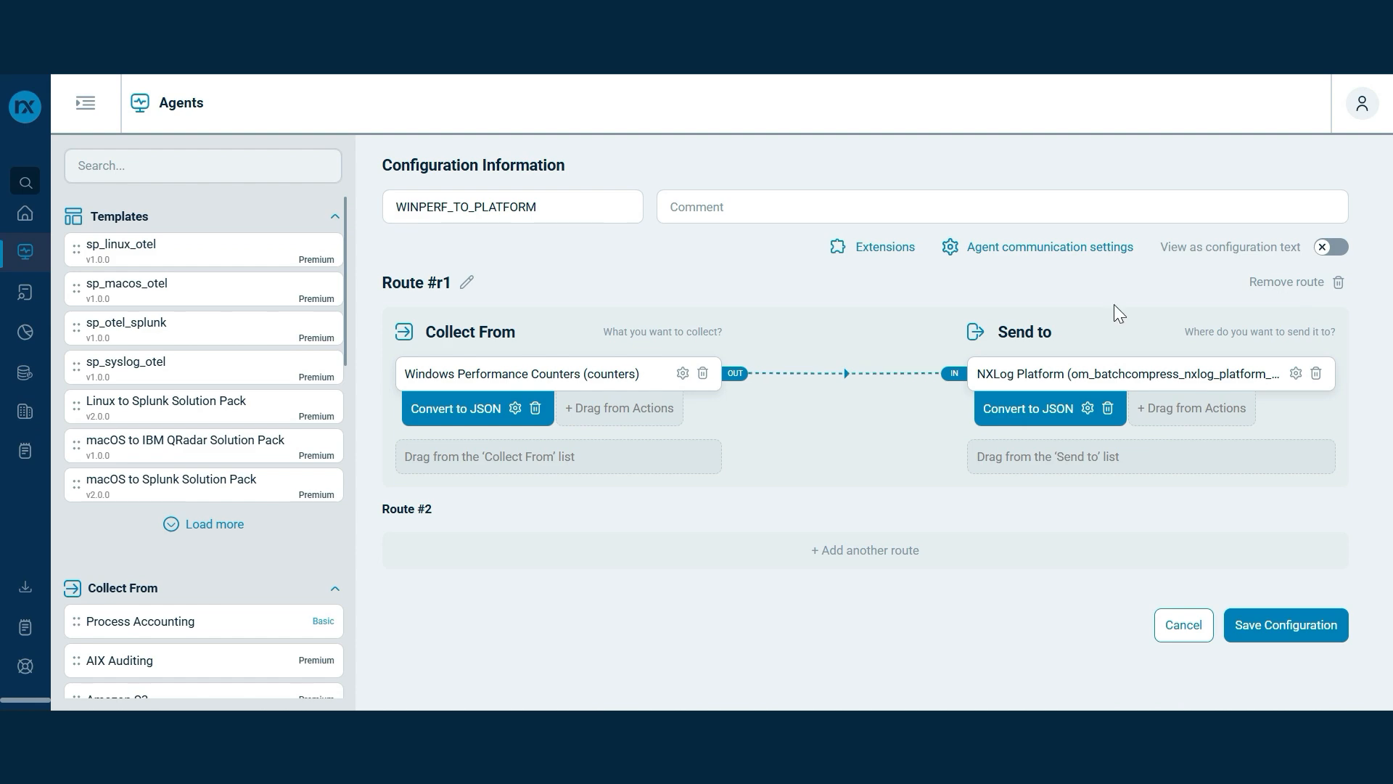
Add \Memory\Available Bytes as a second counter after Working Set in the input settings
click(681, 374)
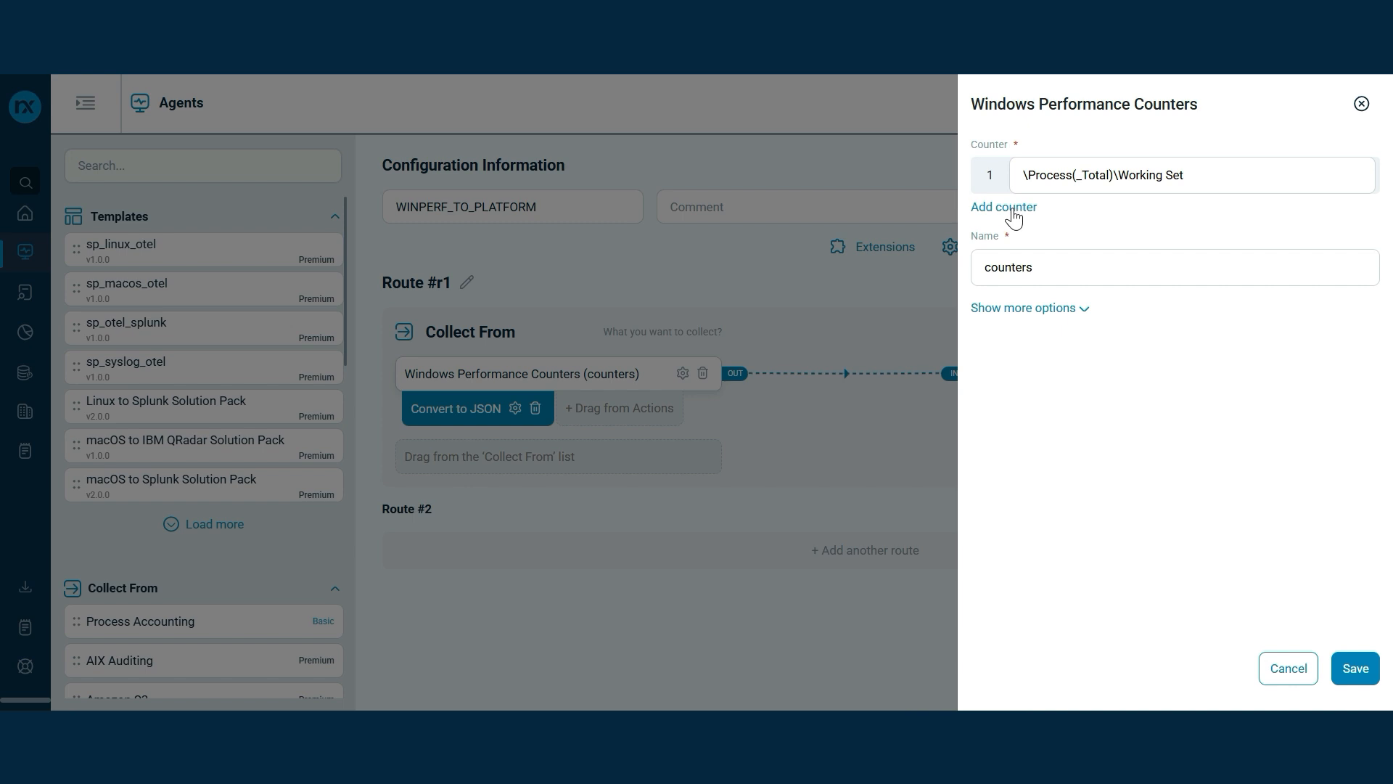
click(1010, 310)
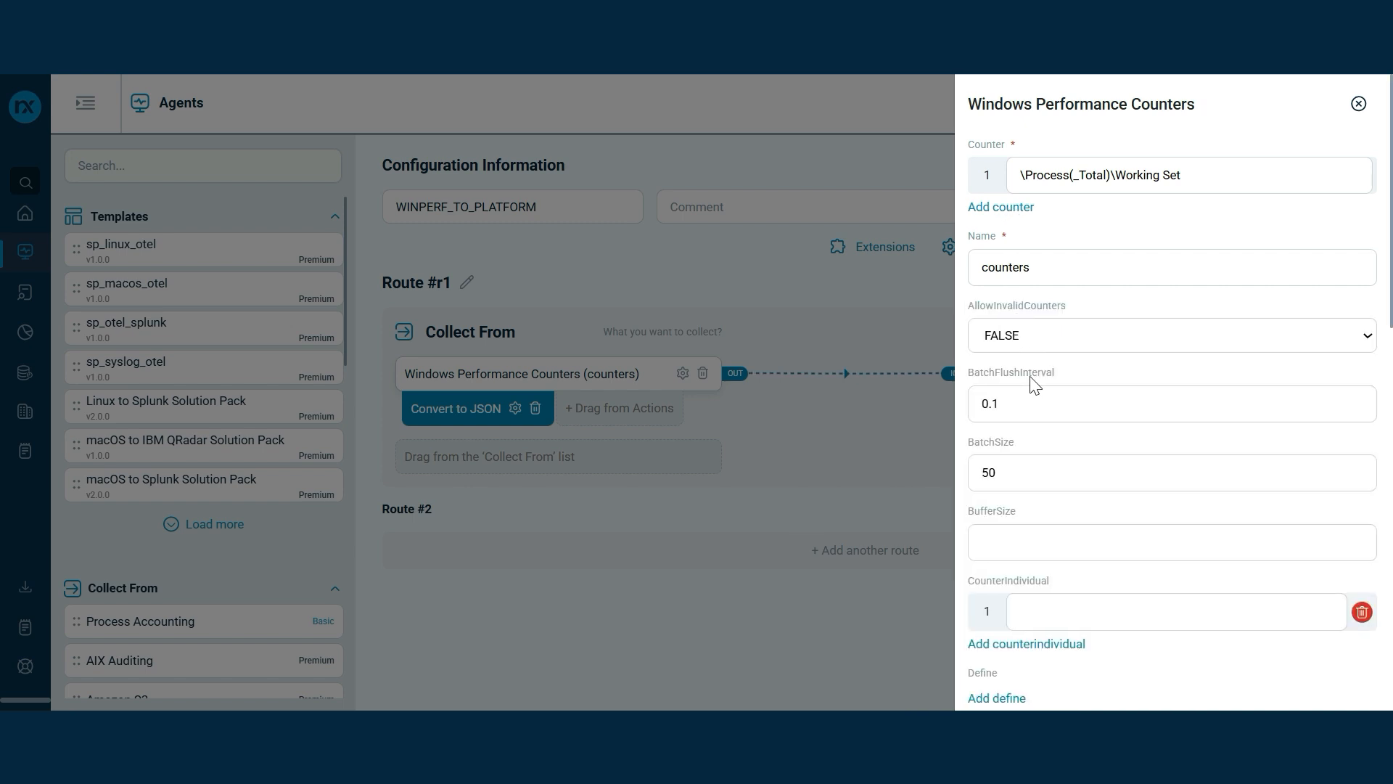
click(1014, 211)
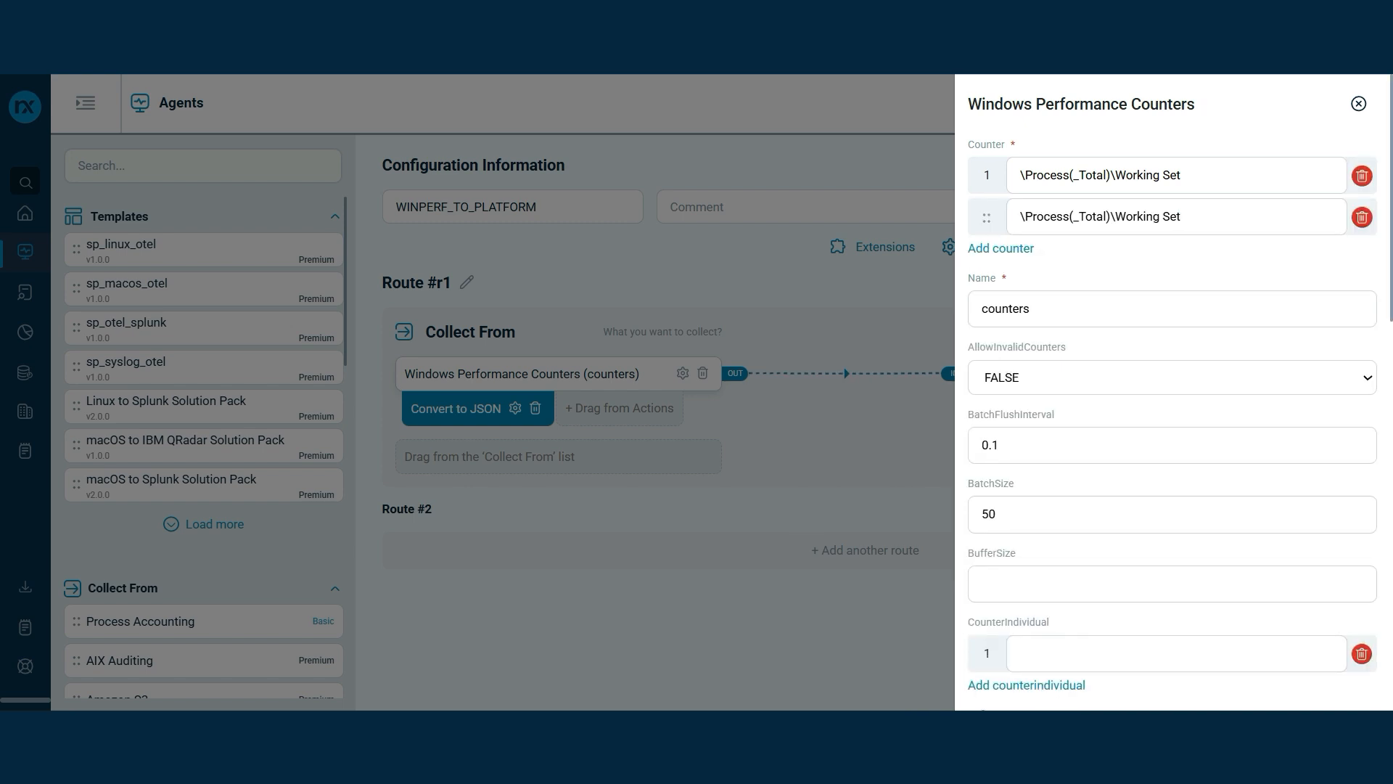
drag(1183, 217, 1019, 216)
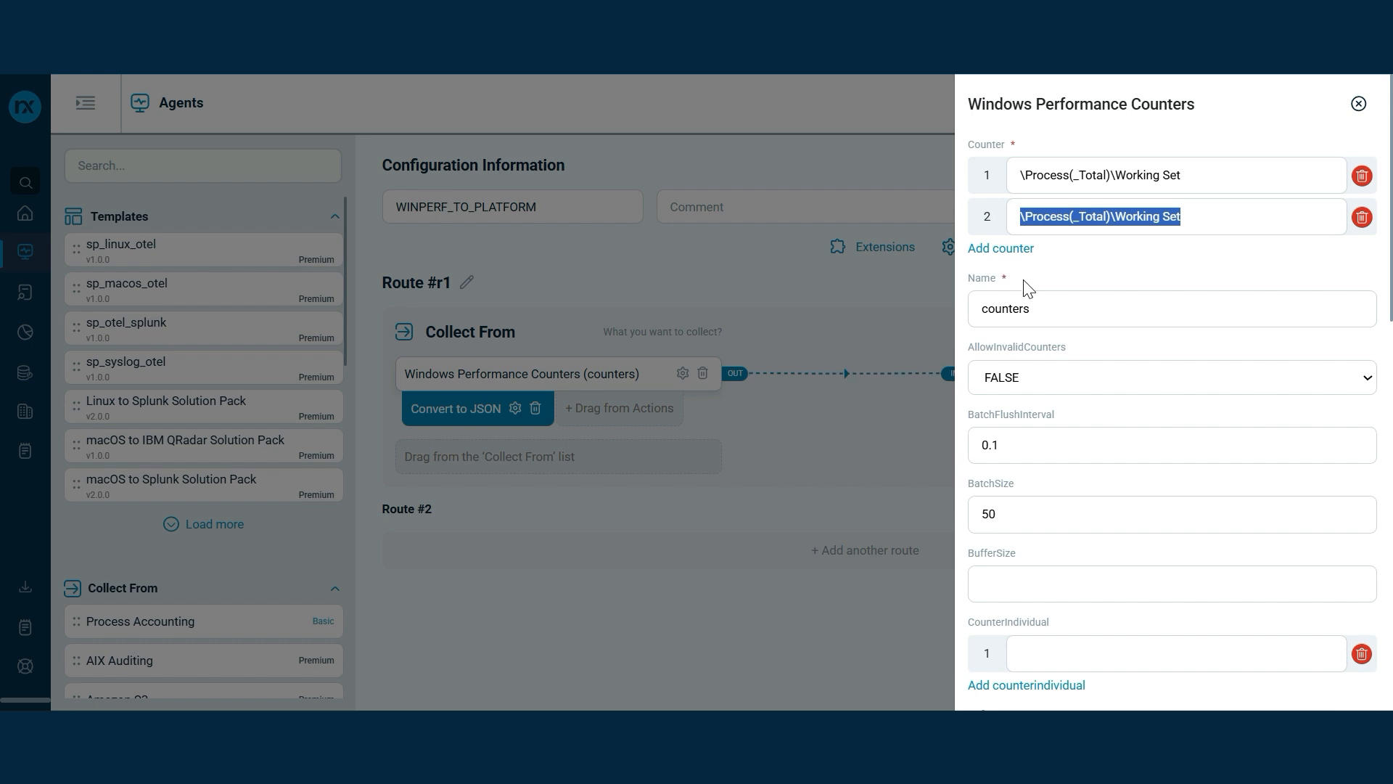
text(\Memory\Available Bytes)
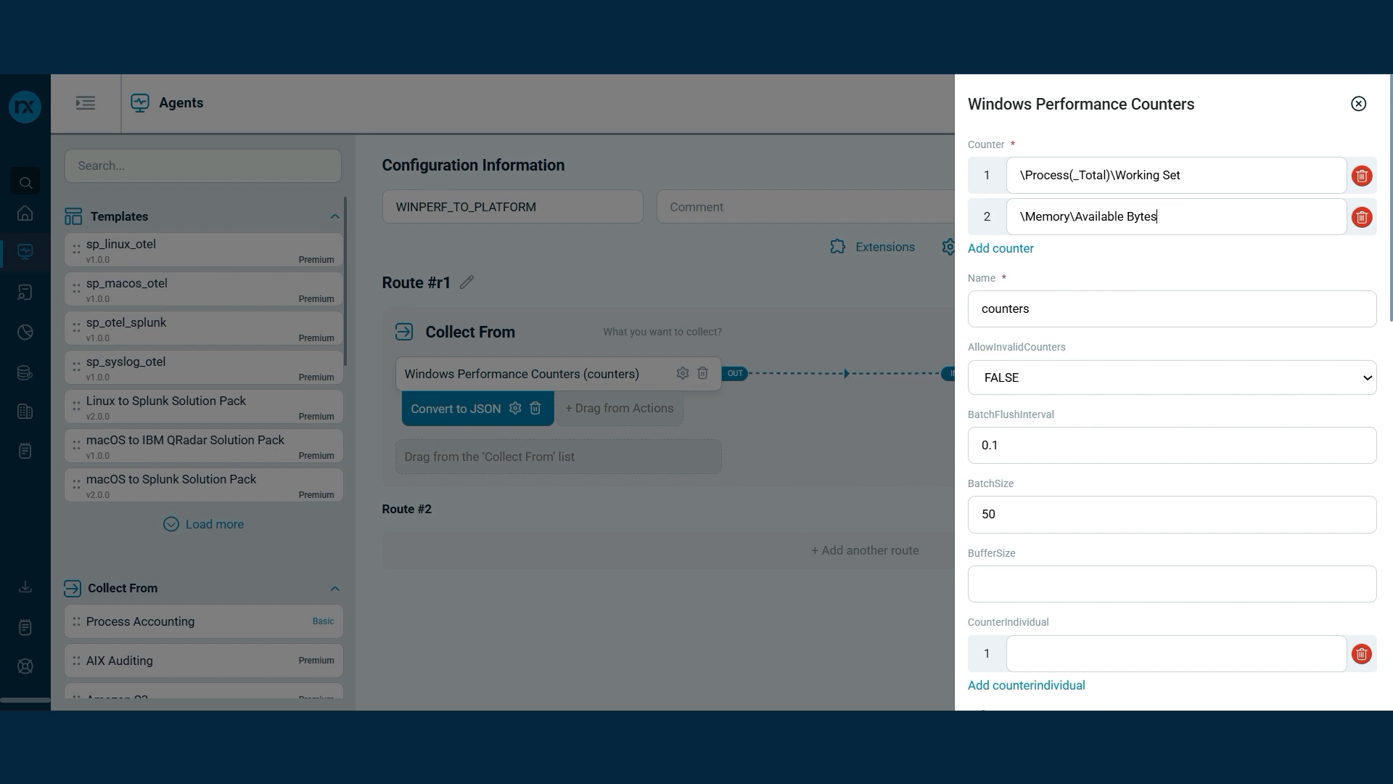
scroll(1113, 302, down, 3)
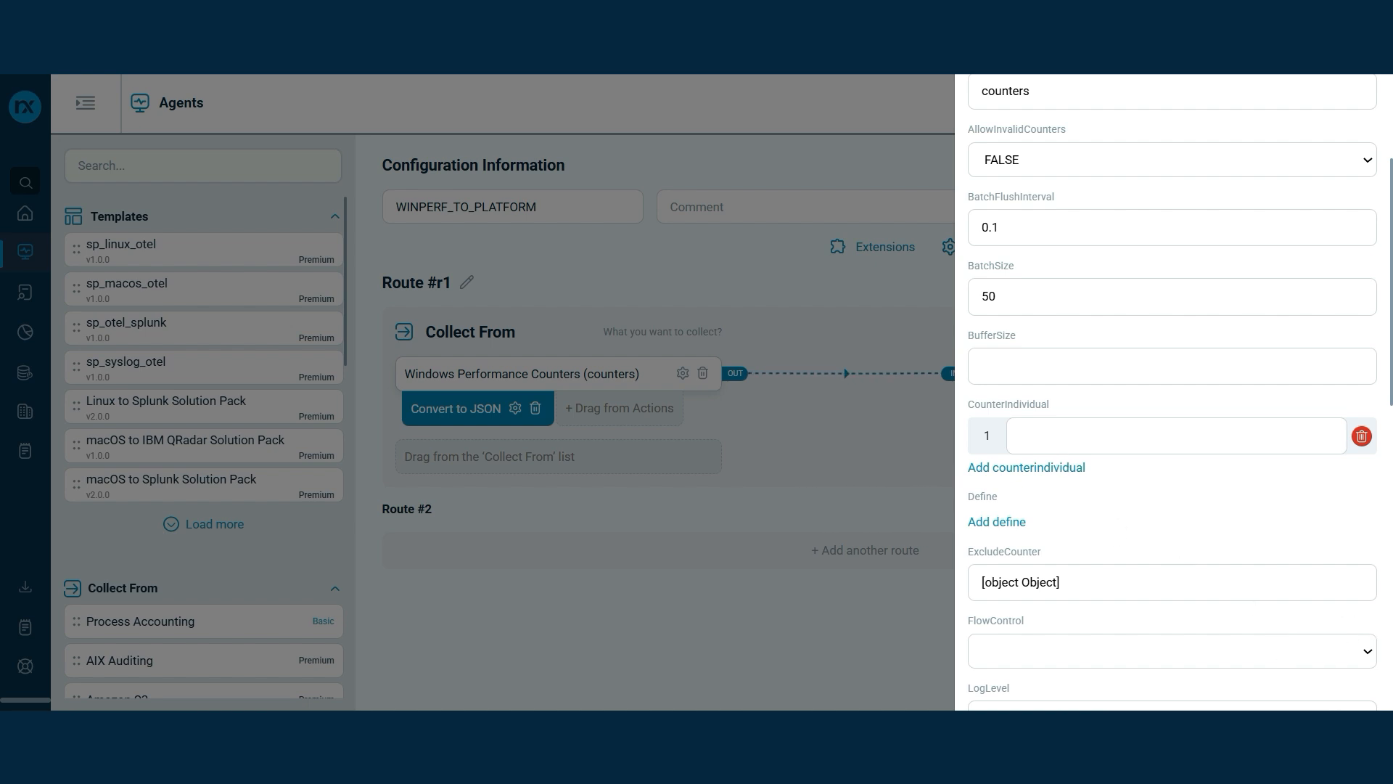
Add CounterIndividual entries for Network Interface Bytes Total/sec and the WIN process's % Processor Time
click(1056, 438)
click(1096, 508)
click(1132, 437)
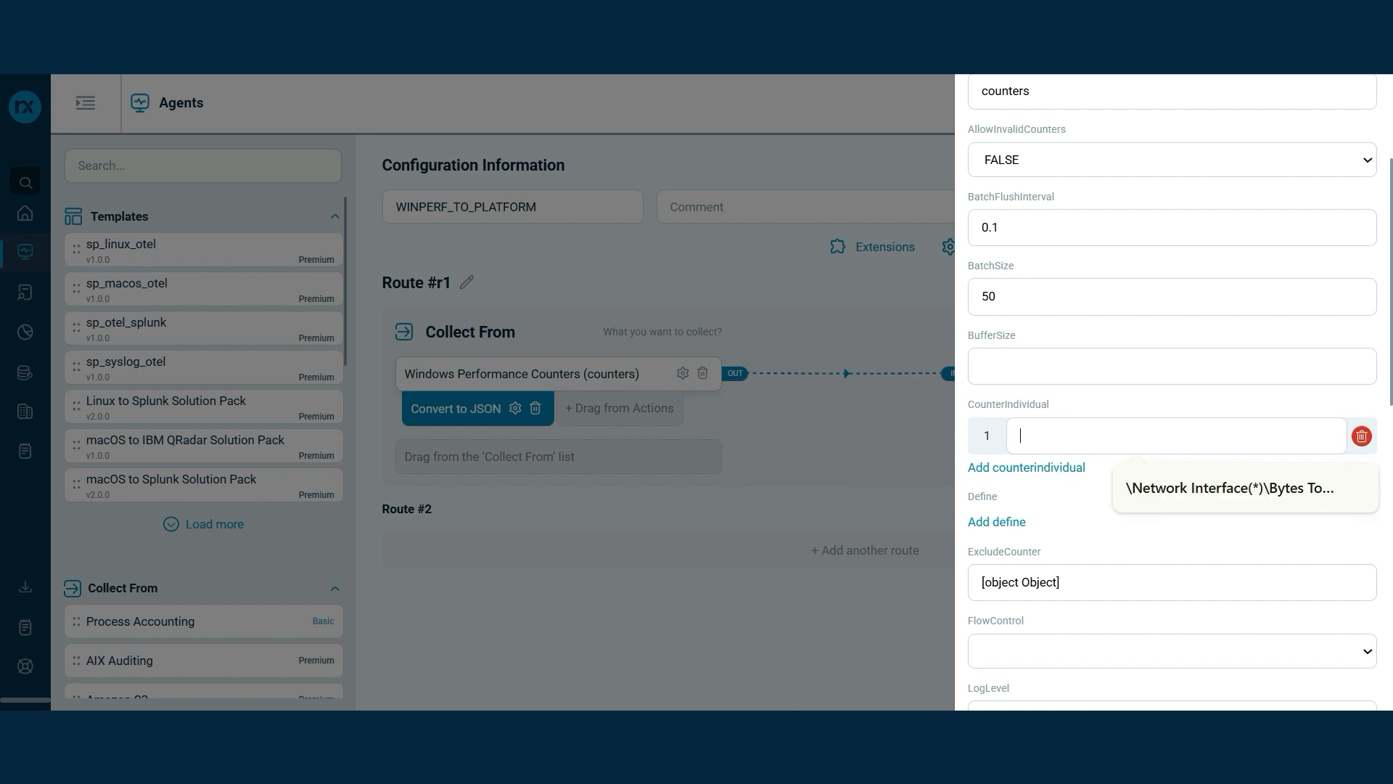
click(1190, 488)
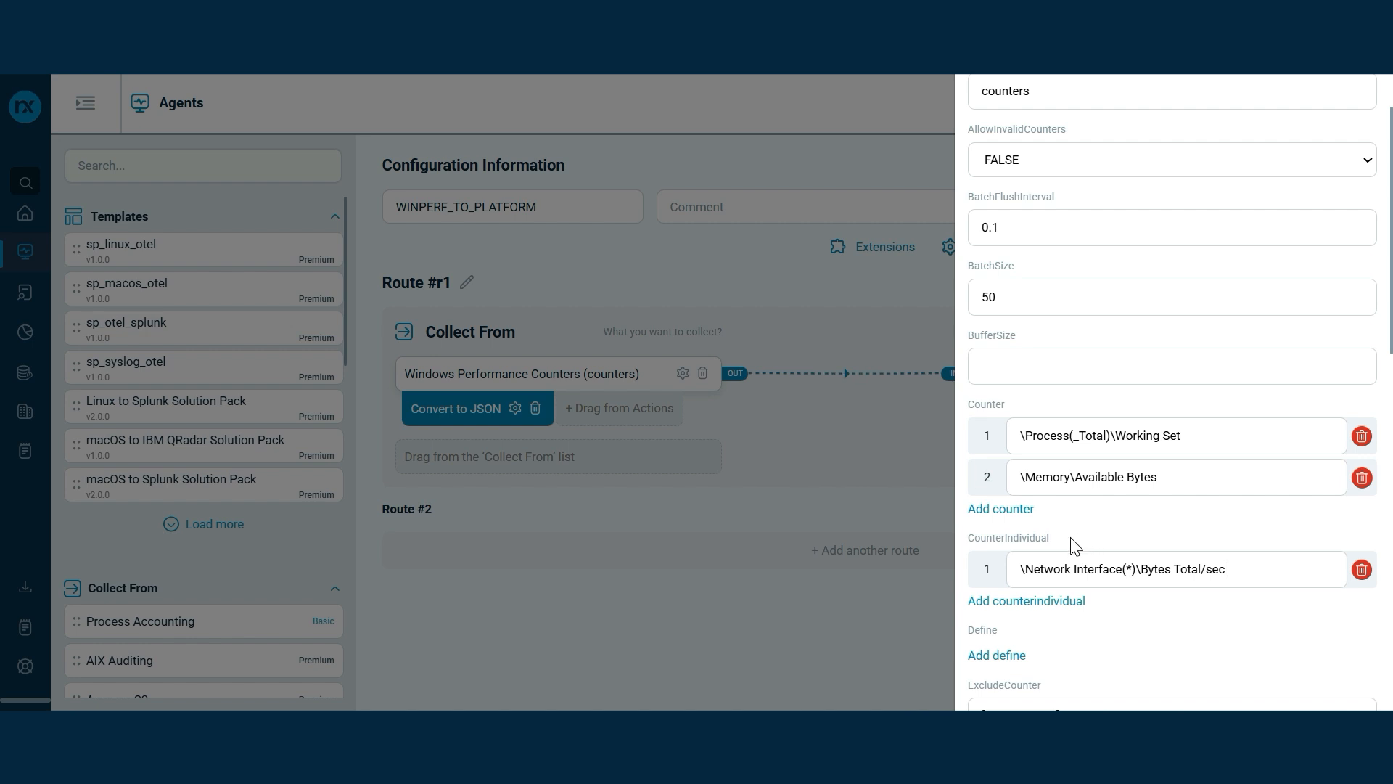
scroll(1081, 534, down, 2)
scroll(1081, 534, down, 2)
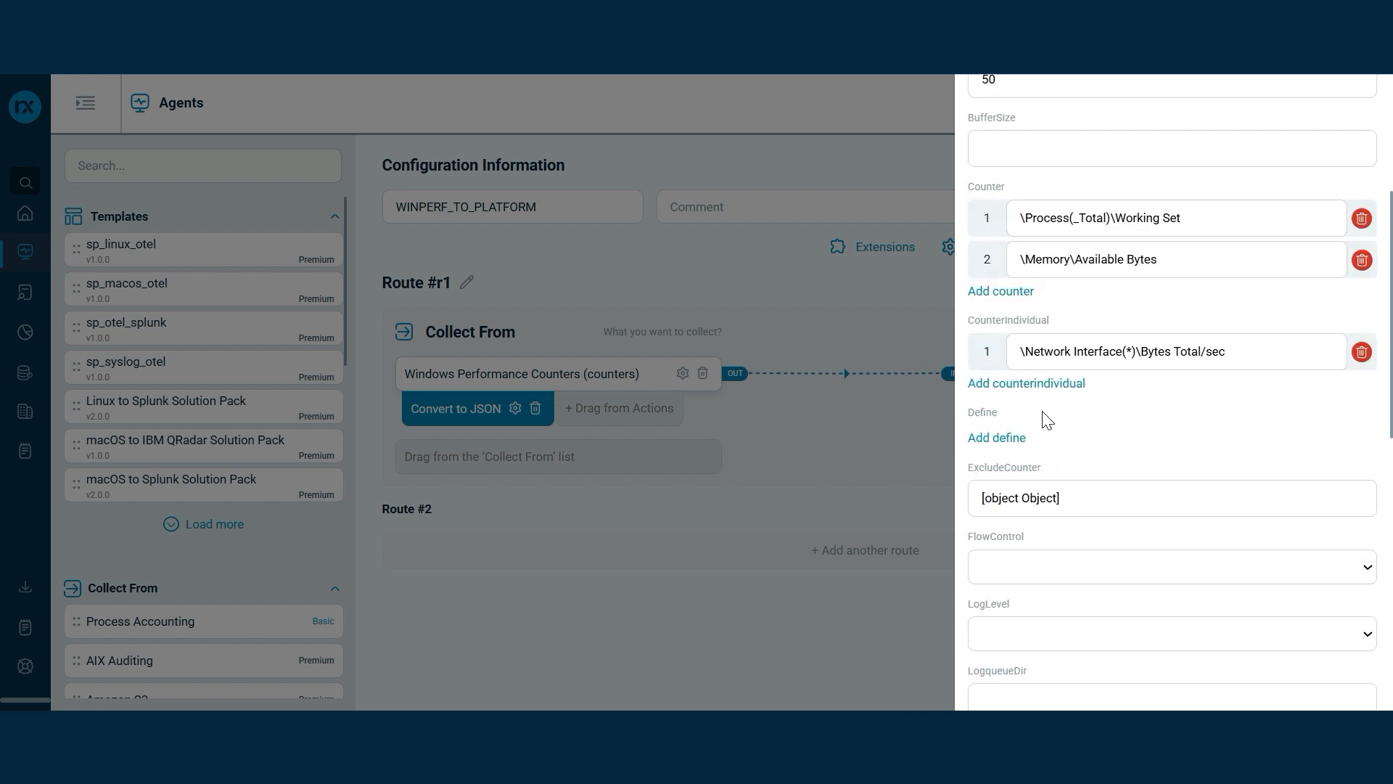
click(1042, 385)
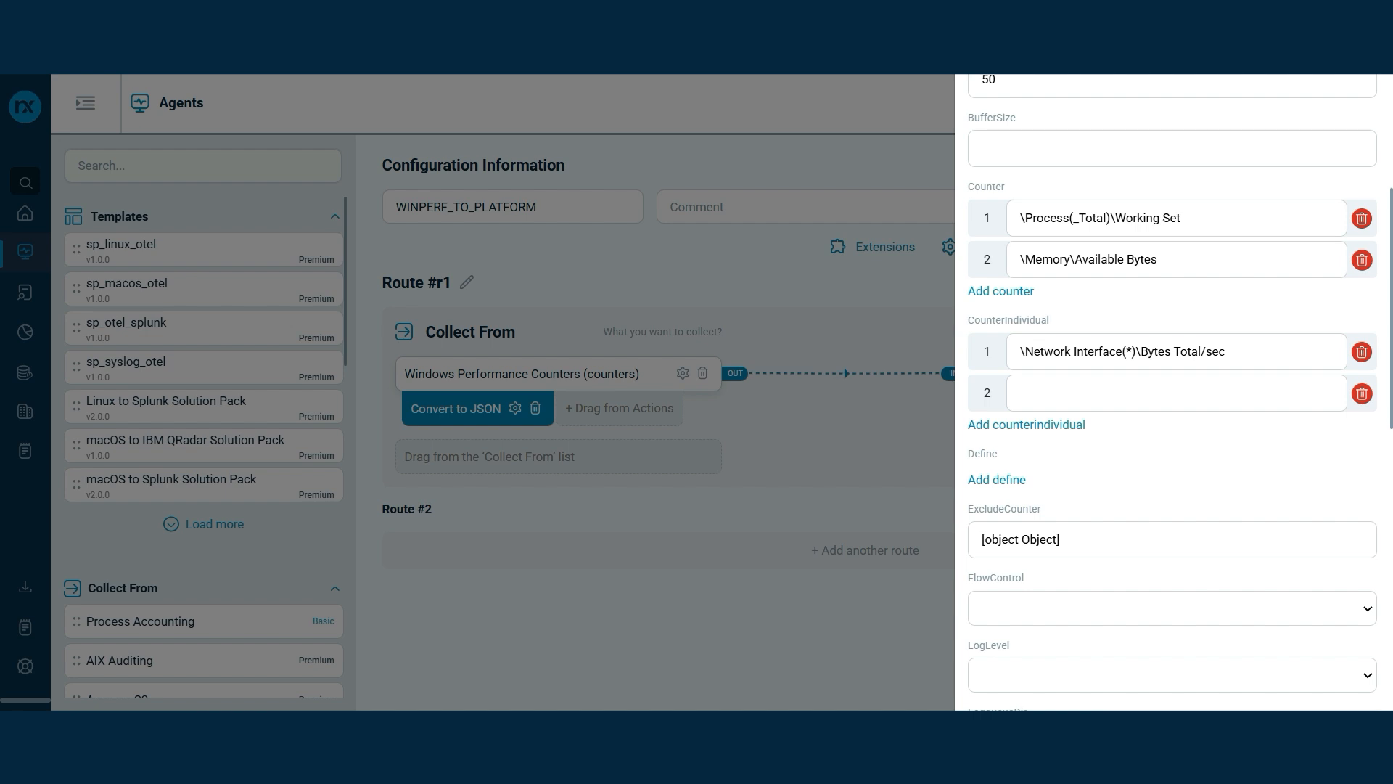
text(\Process(WIN????)\% Processor Time)
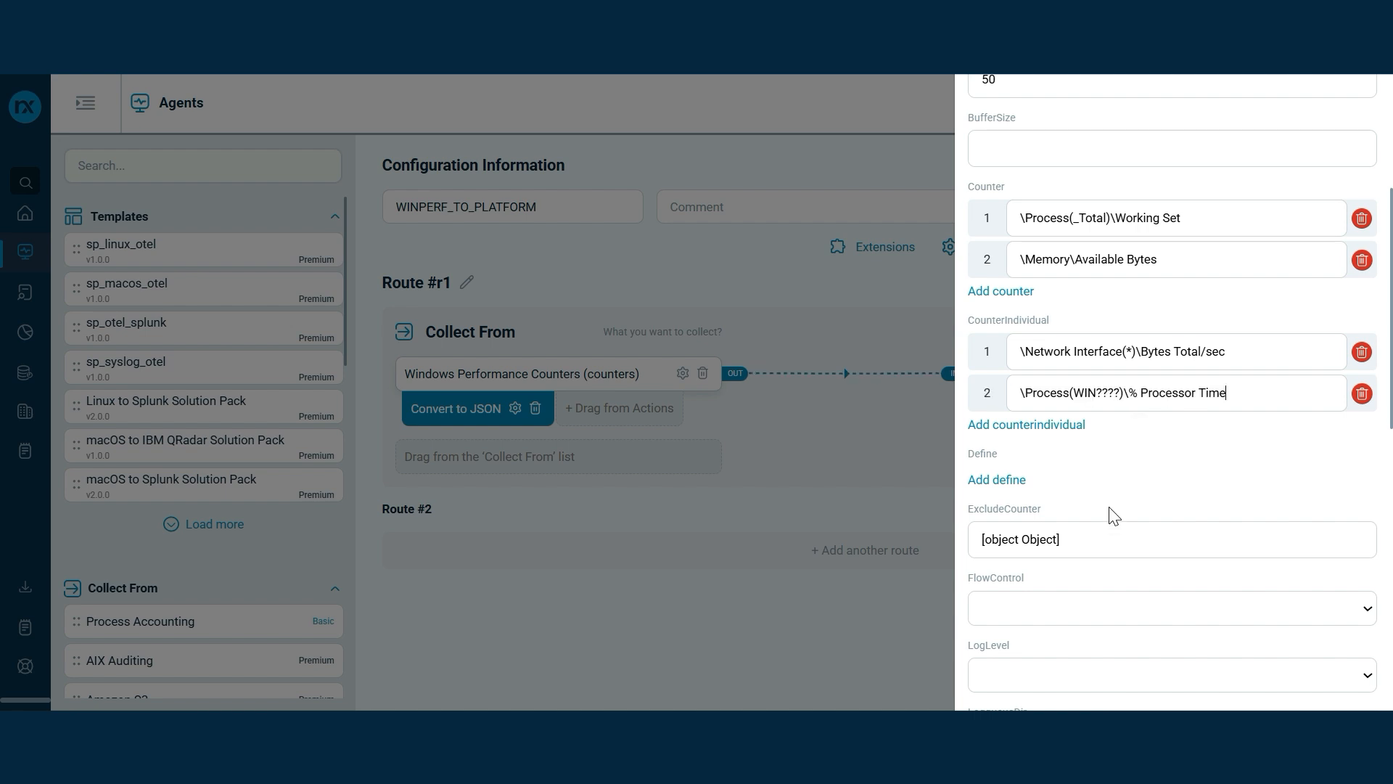
Replace ExcludeCounter's [object Object] placeholder with \Process(System)\% Processor Time
drag(1060, 539, 964, 544)
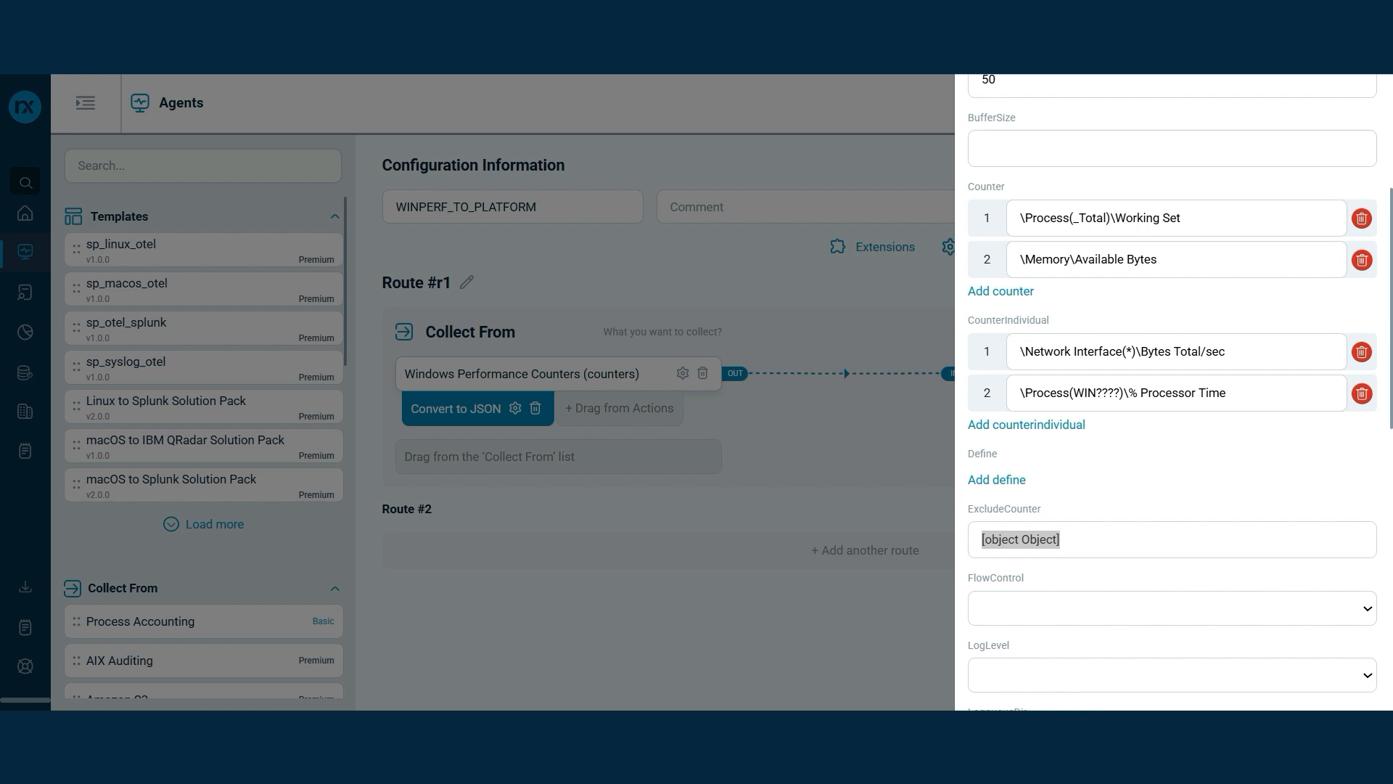
click(1061, 539)
drag(1061, 539, 955, 539)
key(BackSpace)
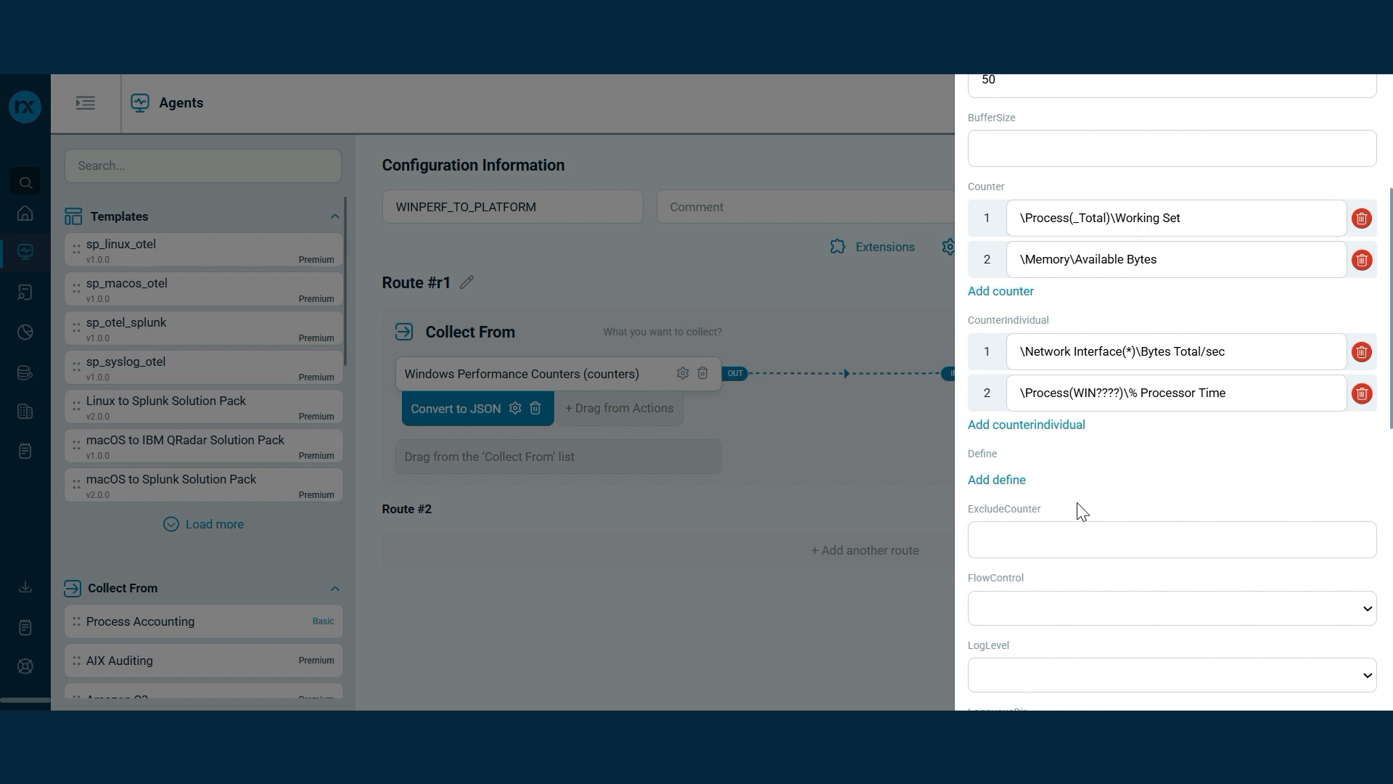
text(\Process(System)\% Processor Time)
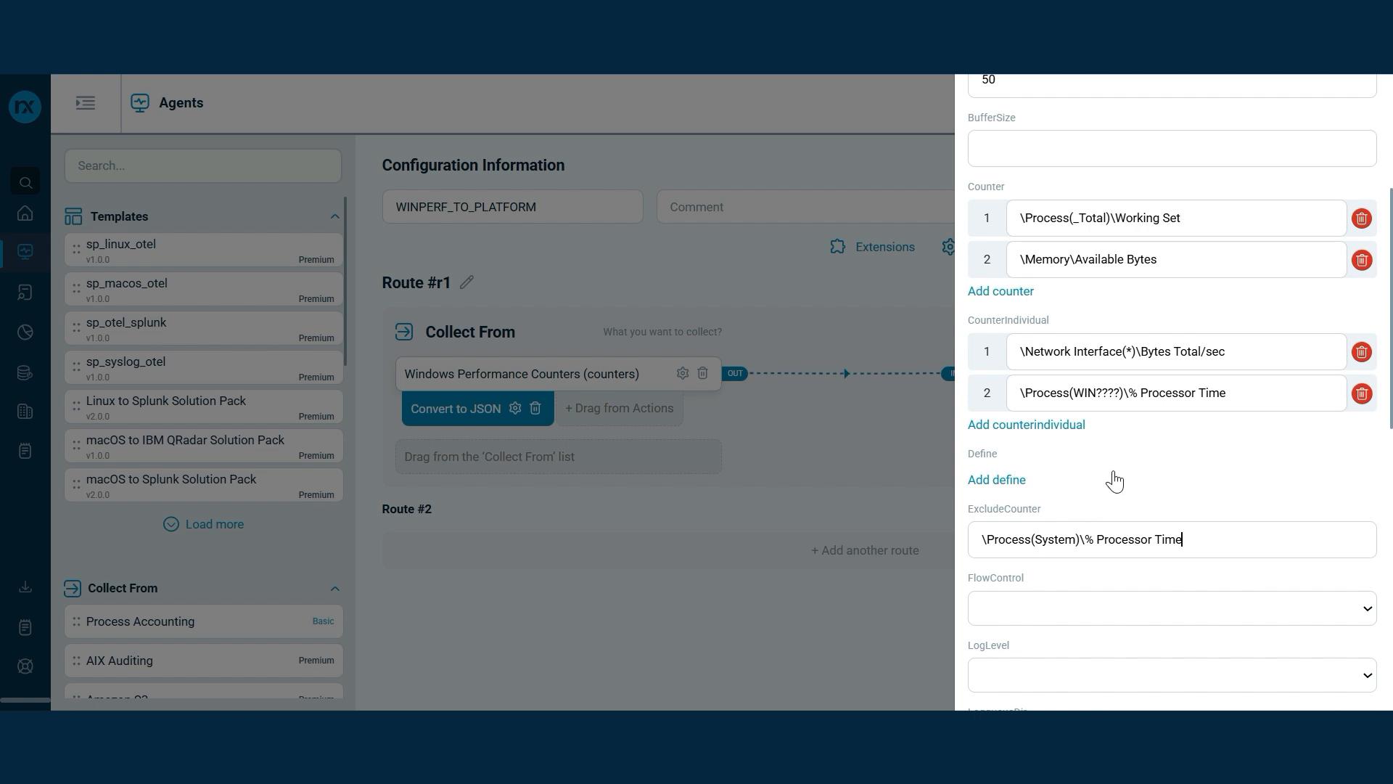
Set StaticMode to FALSE and save the Windows Performance Counters input settings
scroll(1133, 411, down, 2)
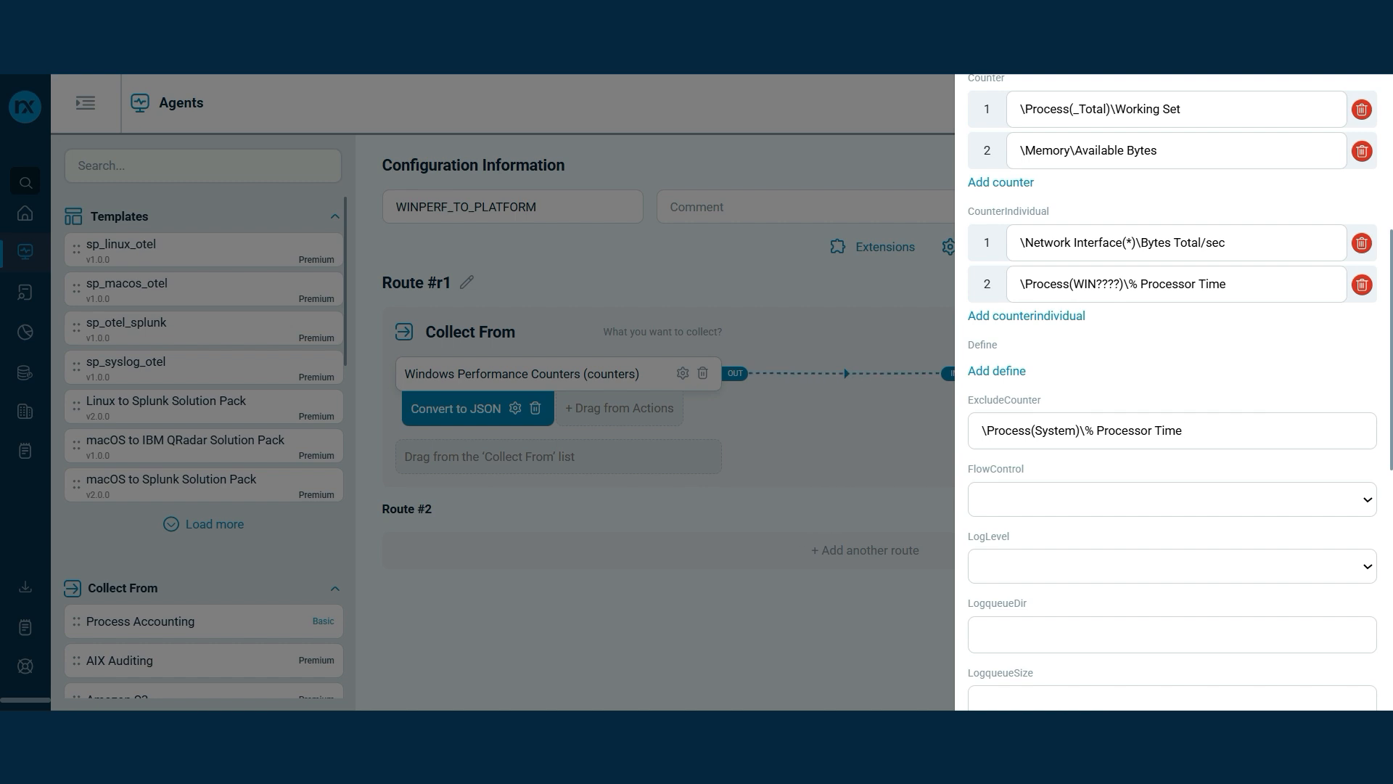
scroll(1137, 424, down, 2)
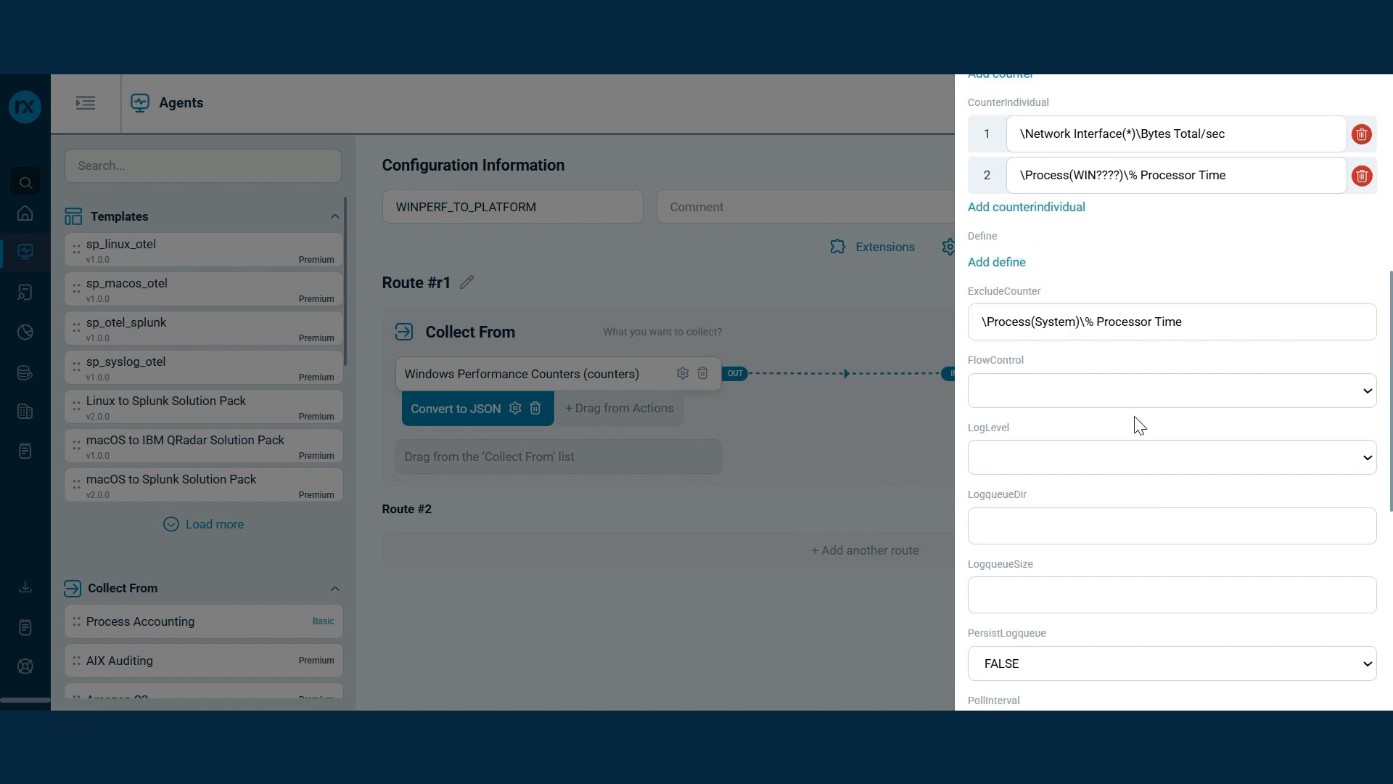
scroll(1139, 424, down, 8)
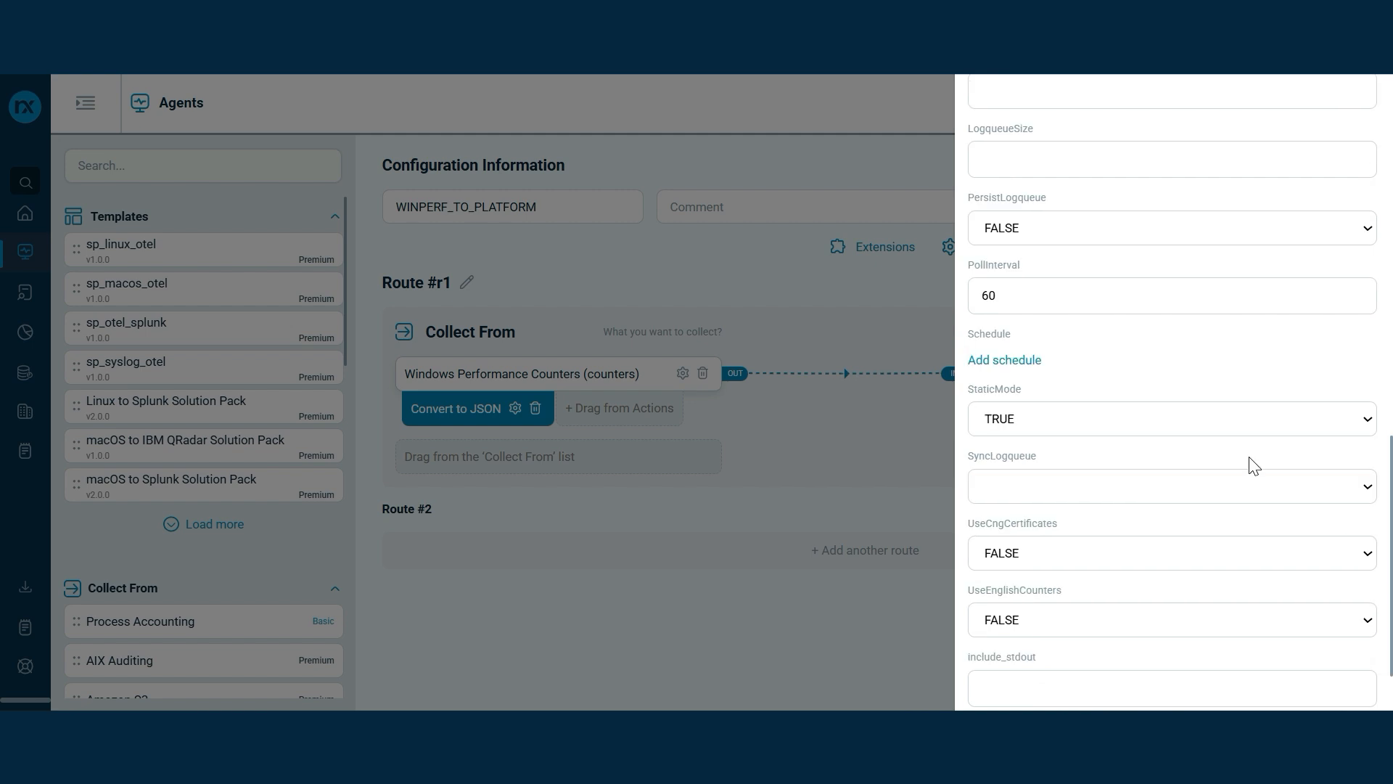
click(1354, 426)
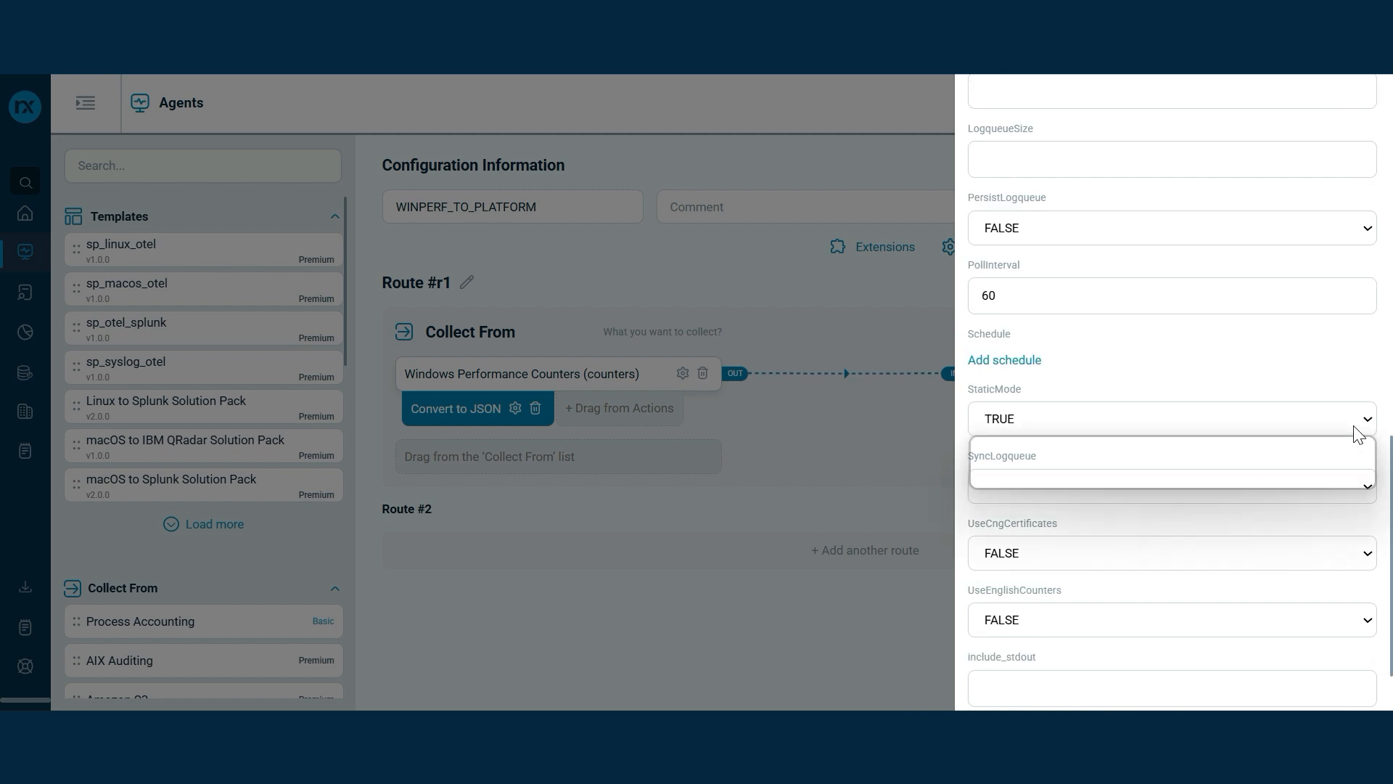
click(1297, 476)
scroll(1222, 480, down, 2)
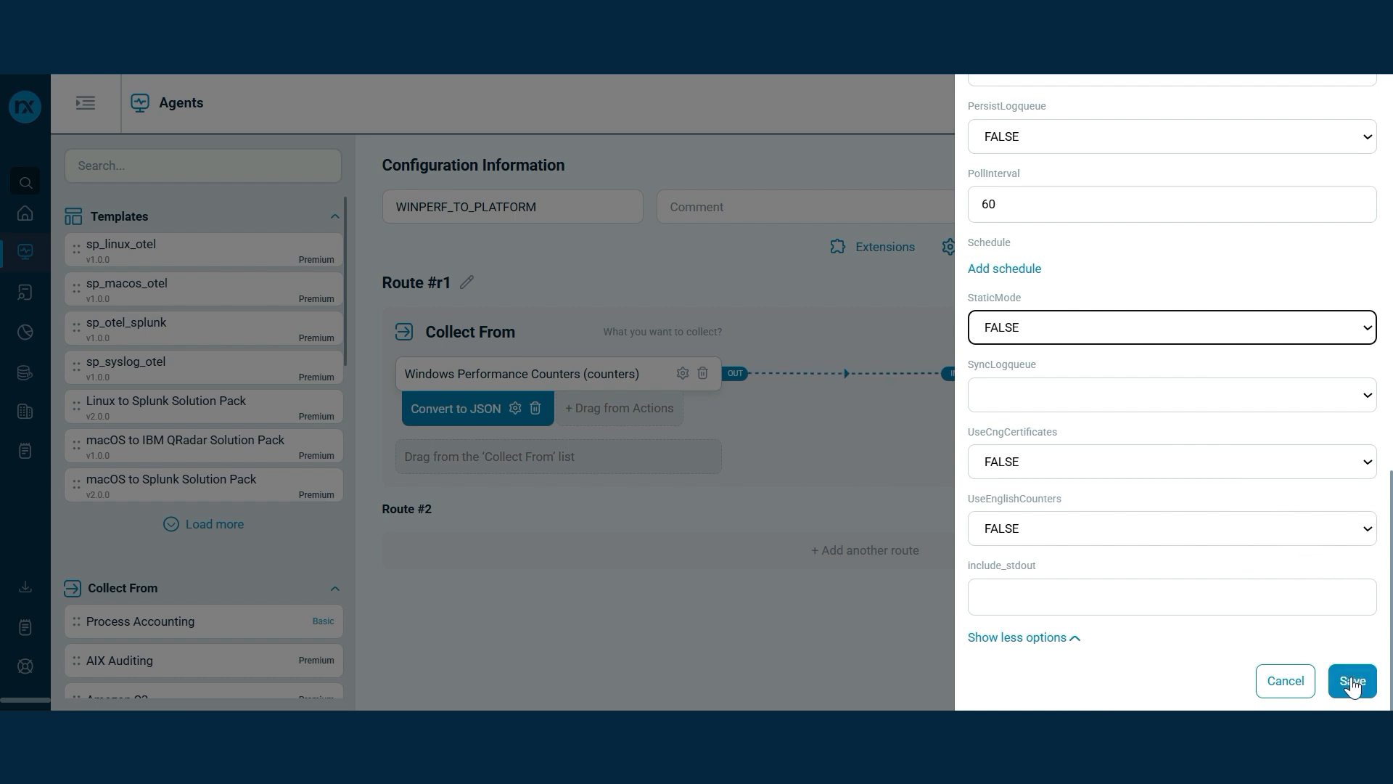
click(1352, 686)
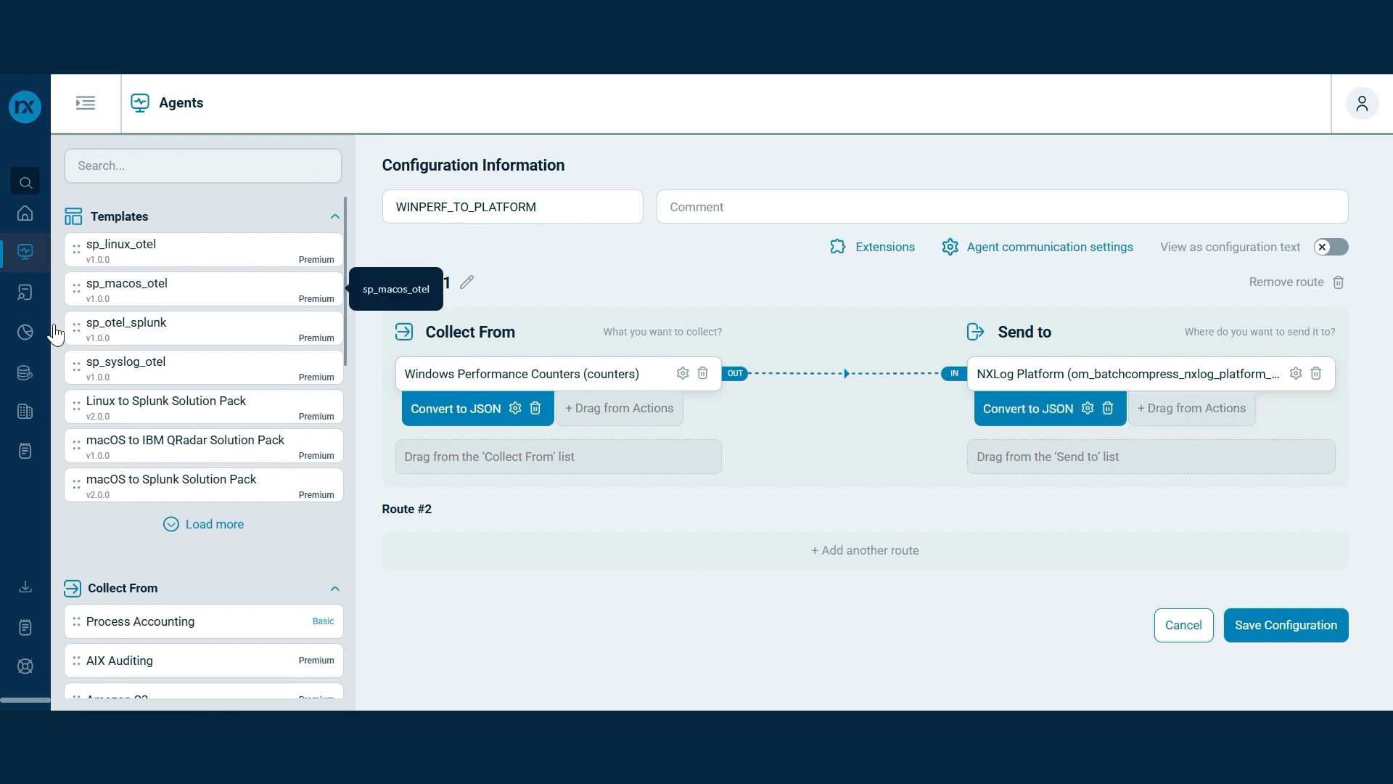
Open the newest counters event in Log Search, showing Available Bytes and Working Set
click(19, 293)
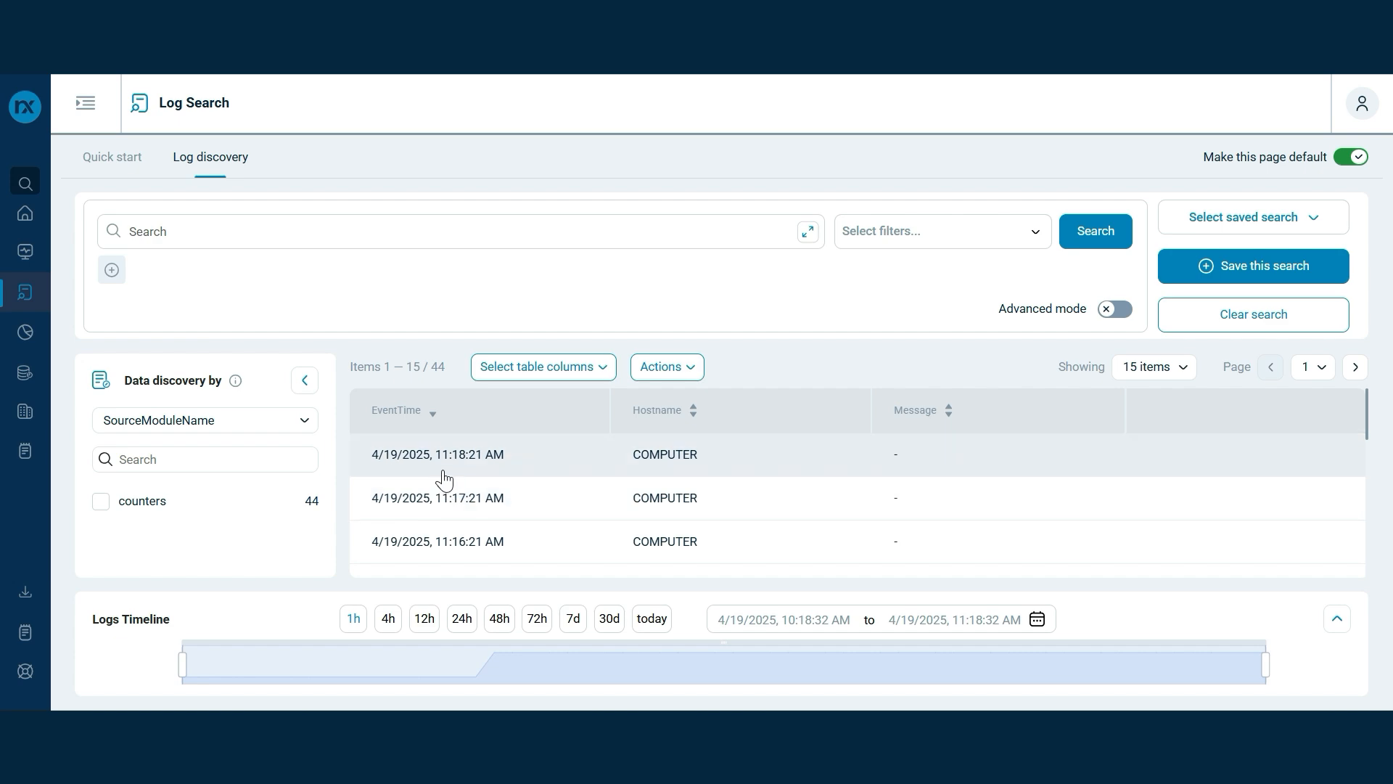
click(443, 471)
click(1307, 379)
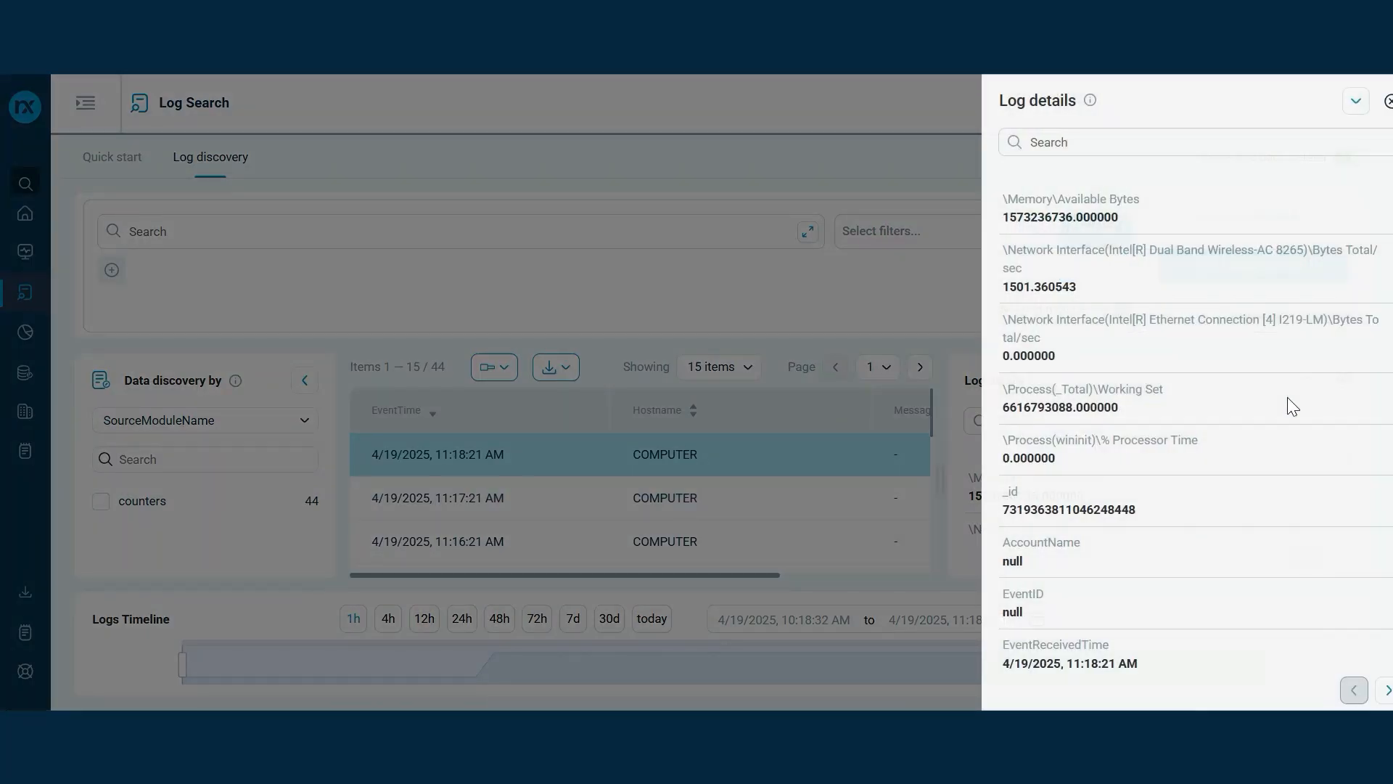
scroll(1252, 415, down, 5)
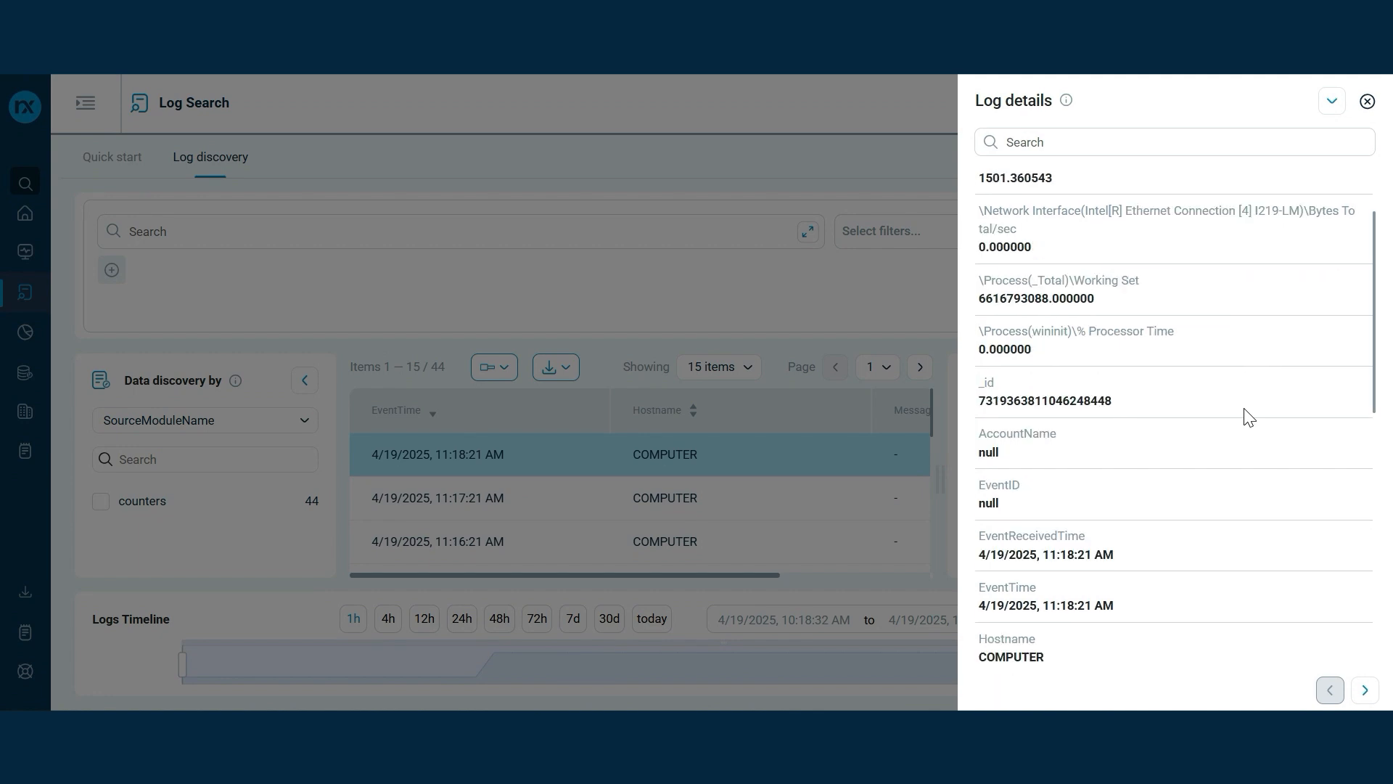
scroll(1248, 417, down, 5)
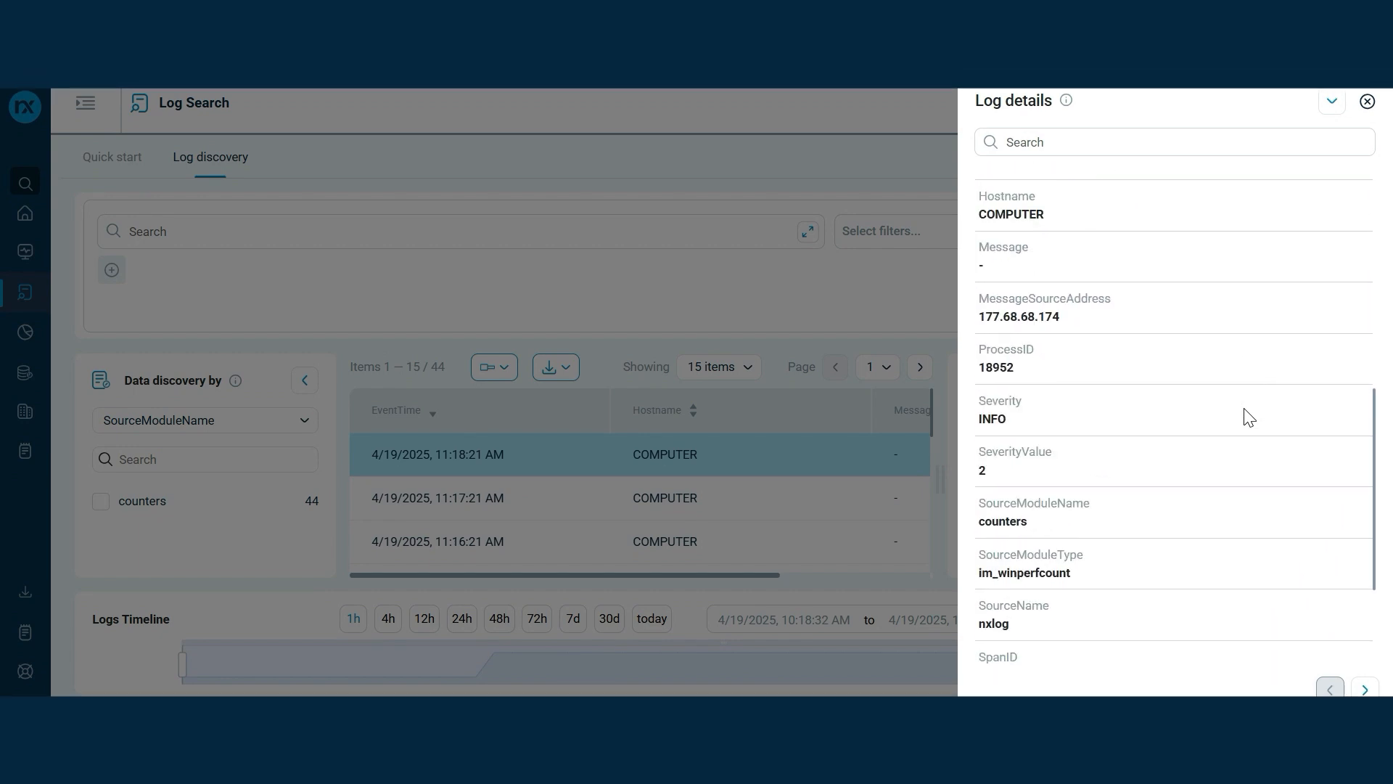